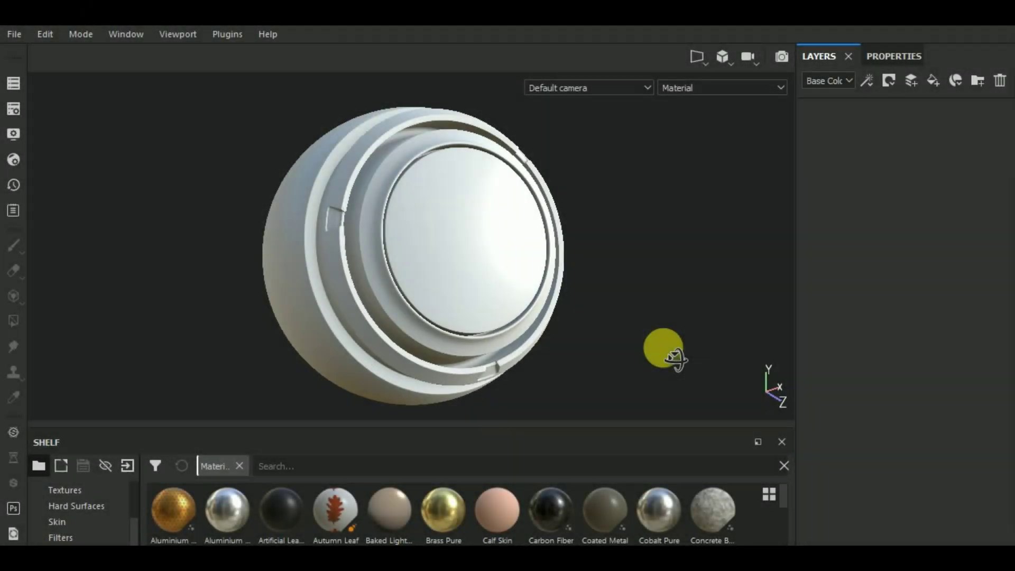
Step: Open the Alphas shelf, make it taller, and filter it by 'font'
alt+drag(676, 353, 683, 347)
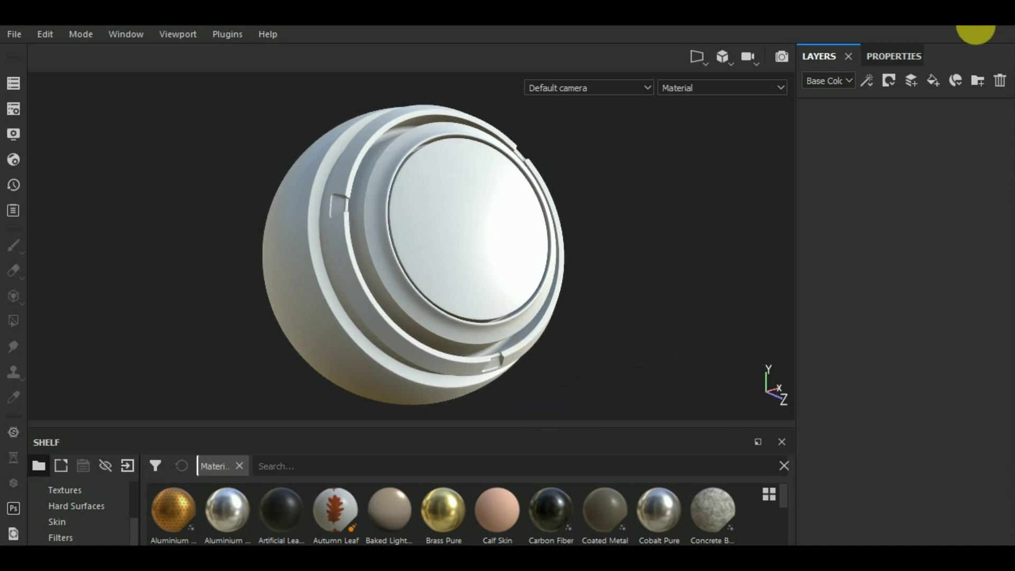
scroll(134, 484, up, 5)
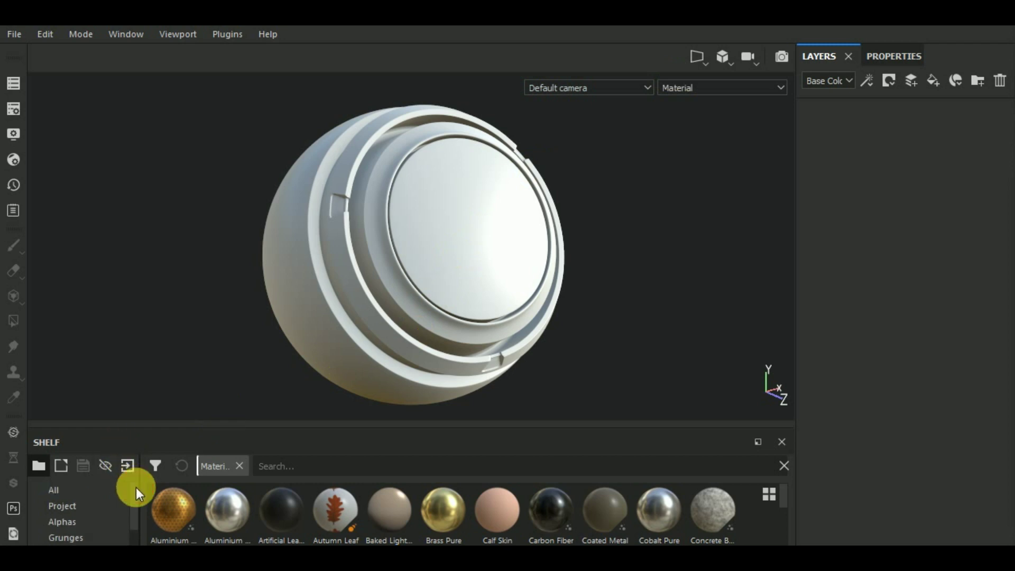
click(112, 519)
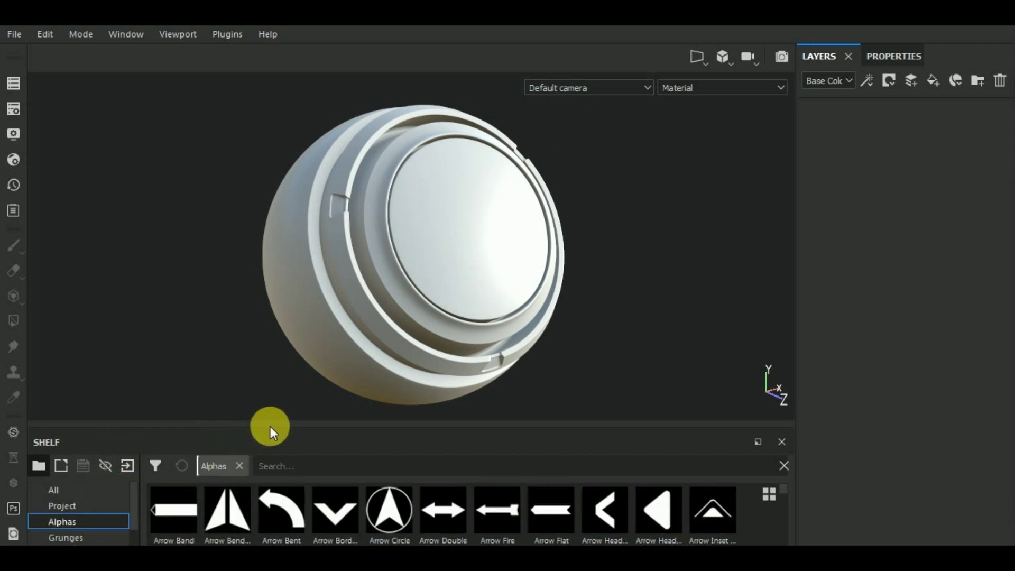
drag(272, 425, 300, 343)
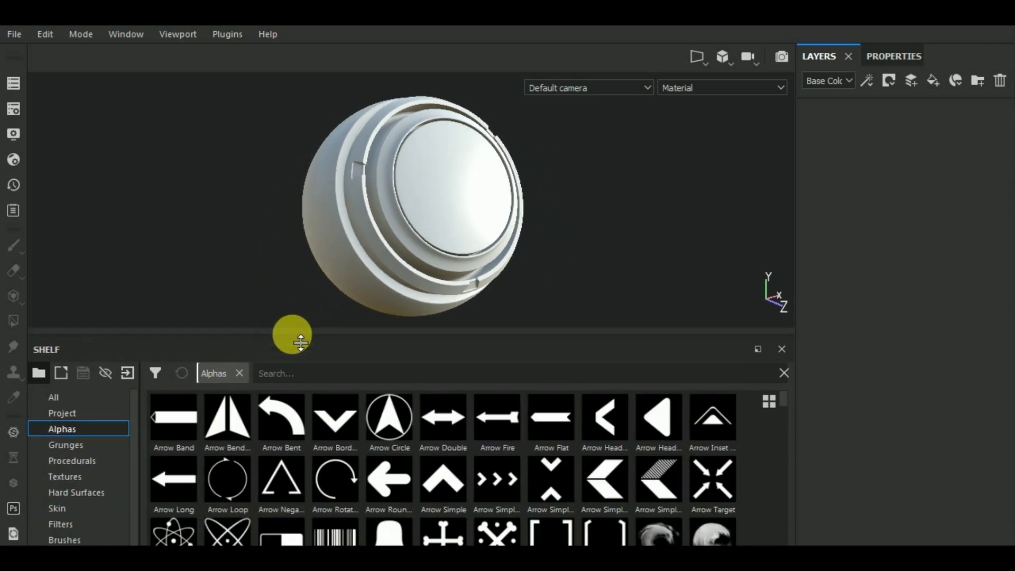
click(291, 376)
text(font)
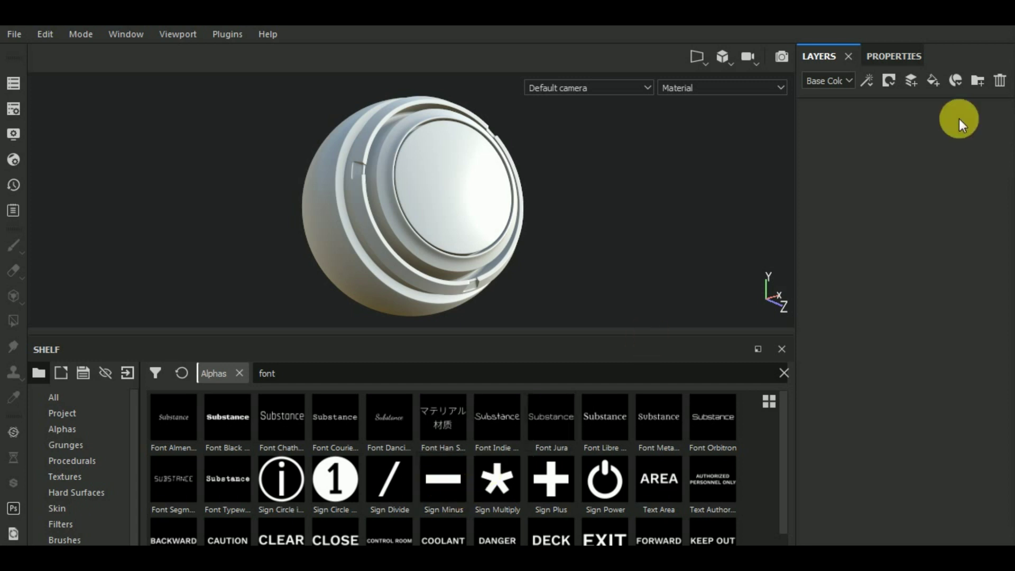
Step: Add a paint layer and rename it 'Method #1 - Add a Layer'
click(911, 80)
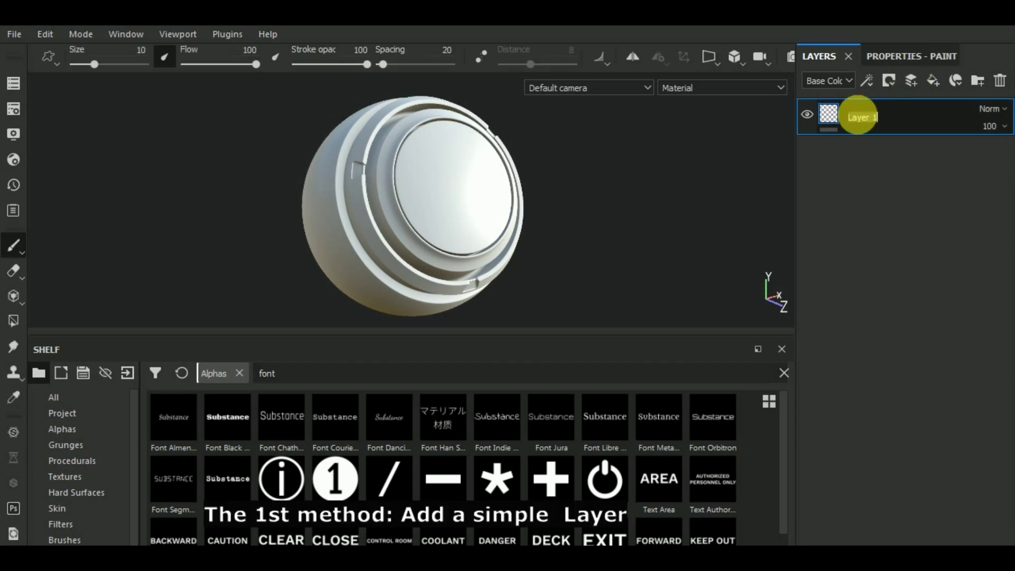
double_click(865, 119)
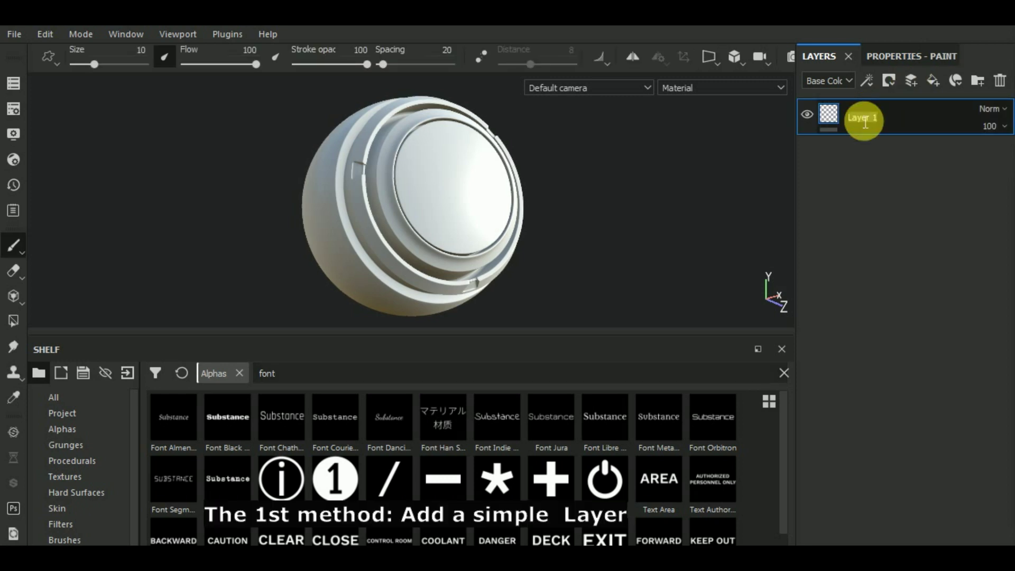
text(Method #1 - Add)
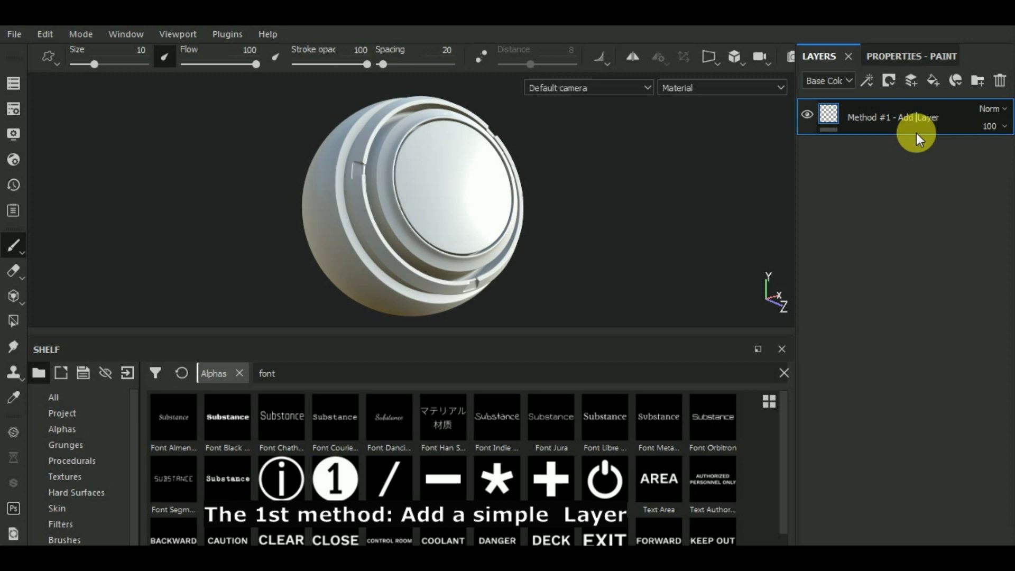
text(a)
key(Return)
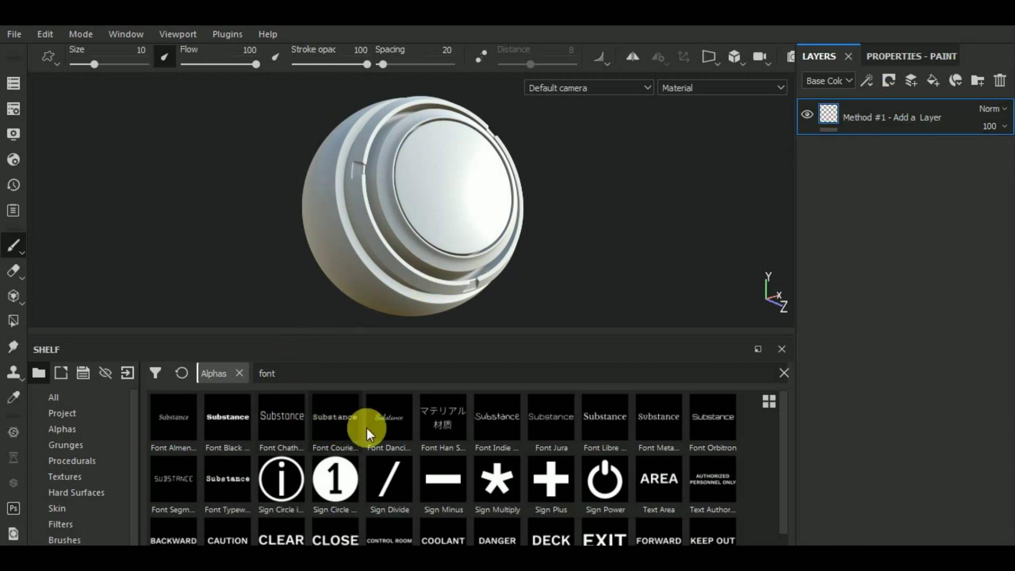
Step: Set the paint brush alpha to Font Black Ops One
click(911, 56)
scroll(889, 401, down, 3)
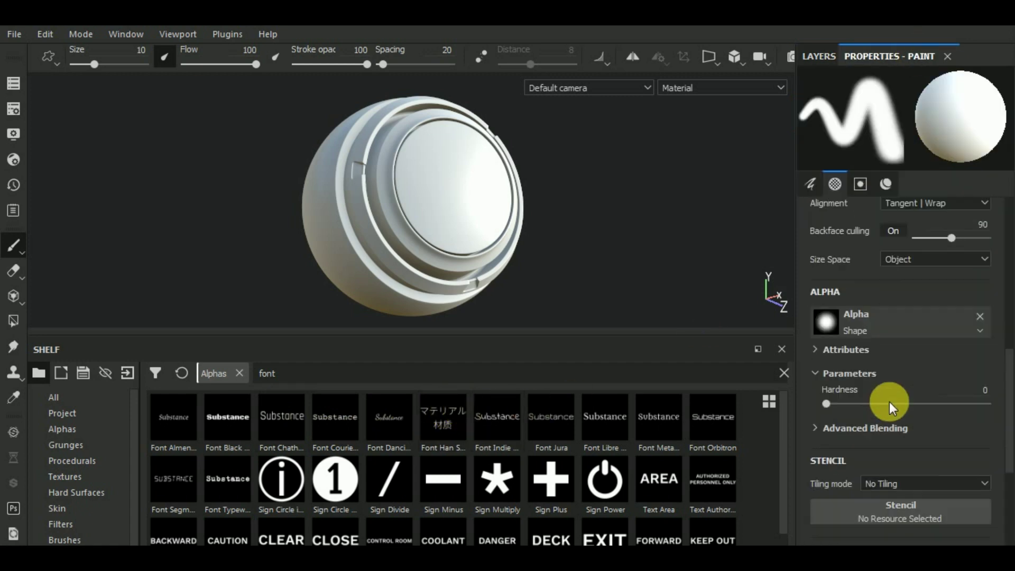
scroll(889, 401, down, 3)
scroll(889, 401, down, 2)
scroll(889, 404, up, 2)
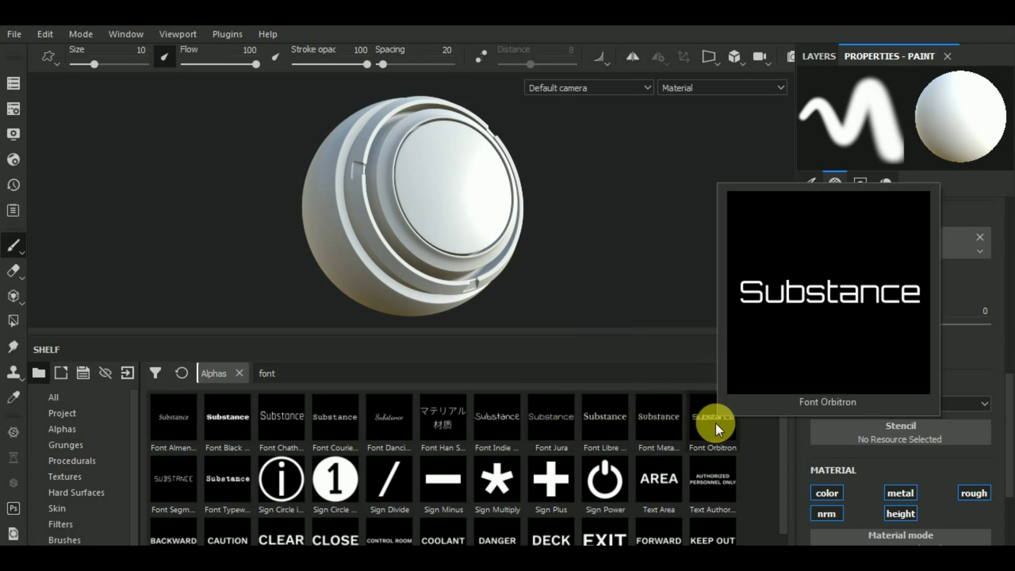
click(239, 415)
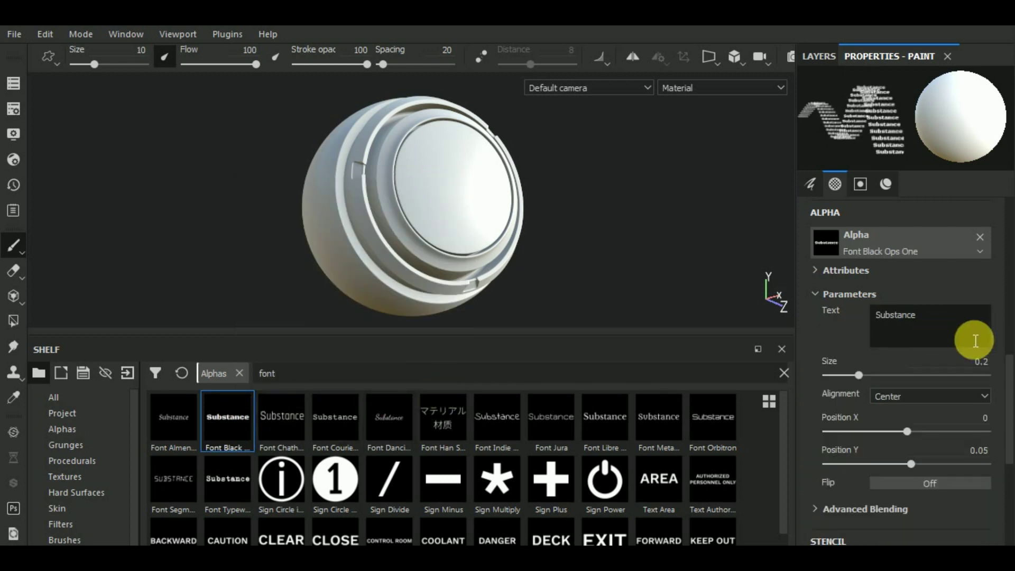
Step: Change the alpha's text to '1# Method' and frame the sphere
drag(915, 340, 849, 325)
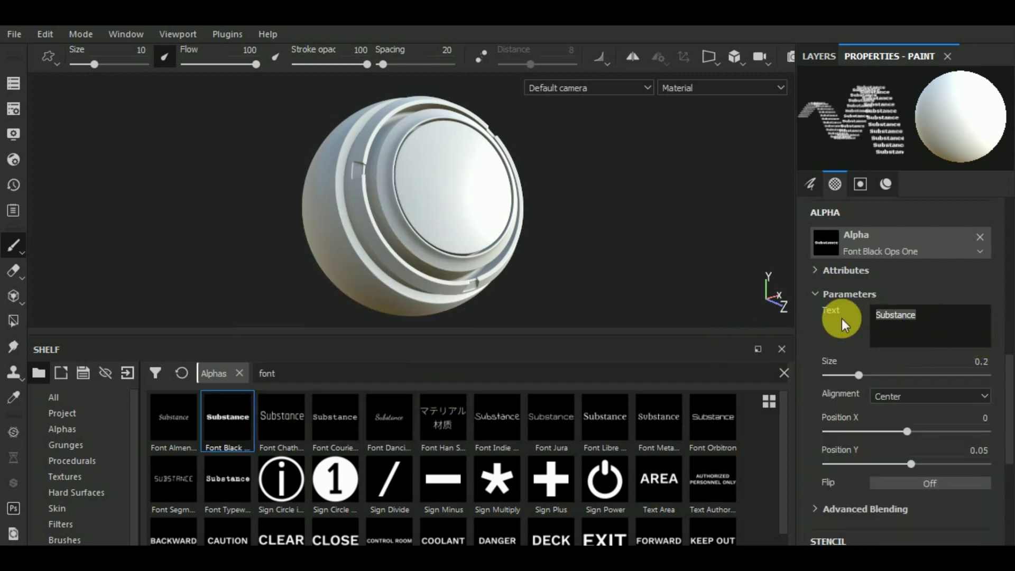
text(1)
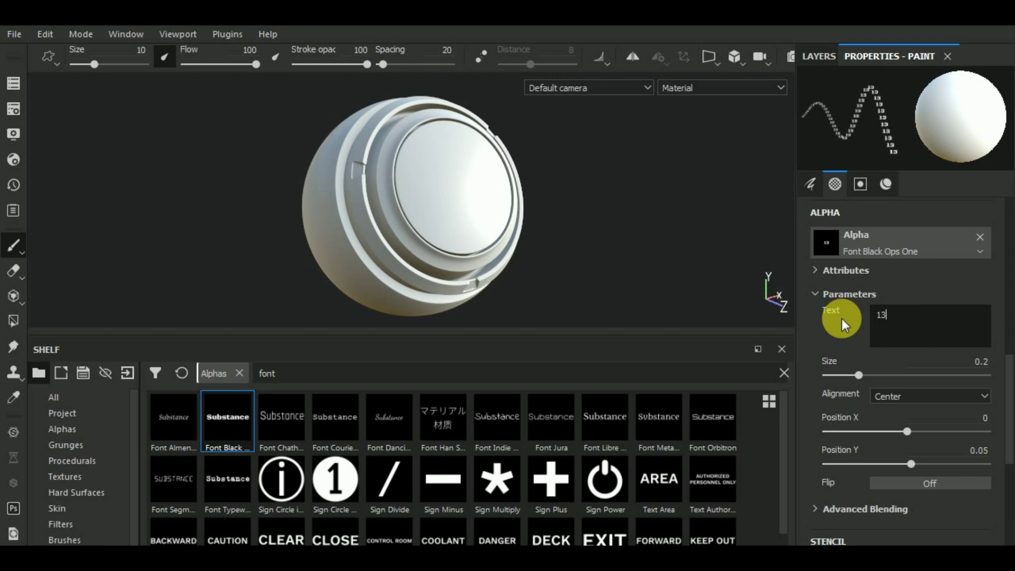
text(#)
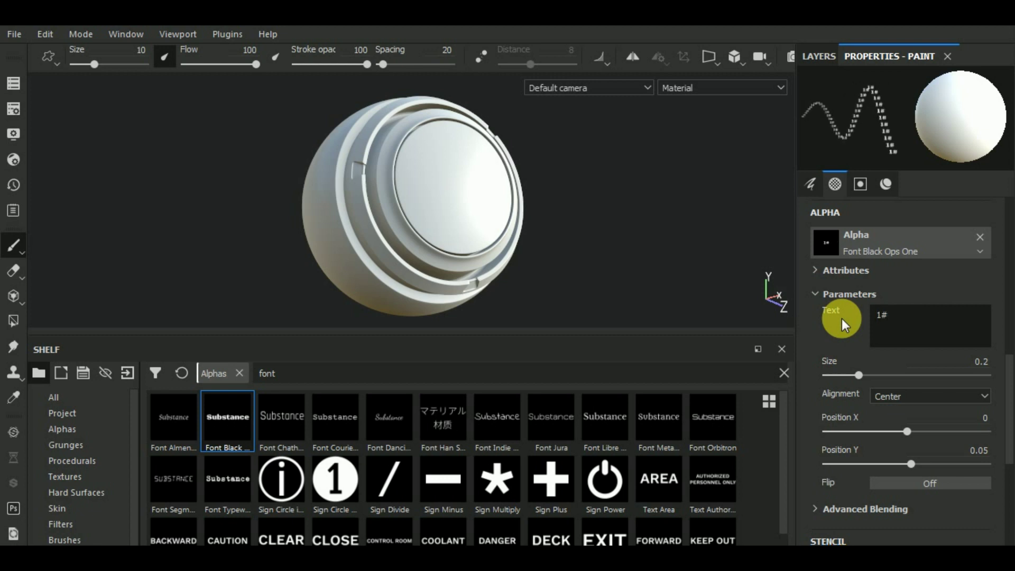
text( Method)
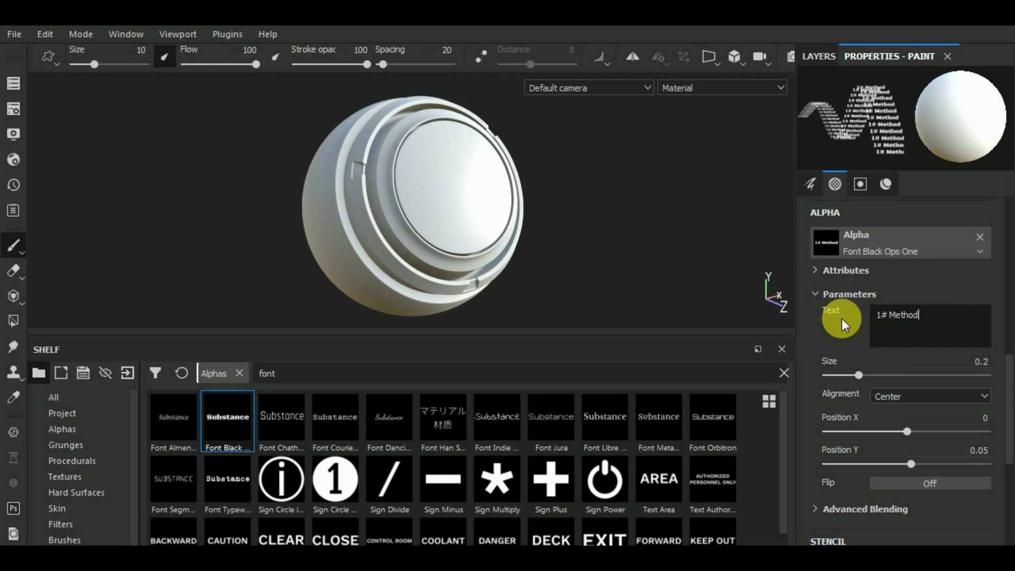
alt+drag(582, 240, 530, 259)
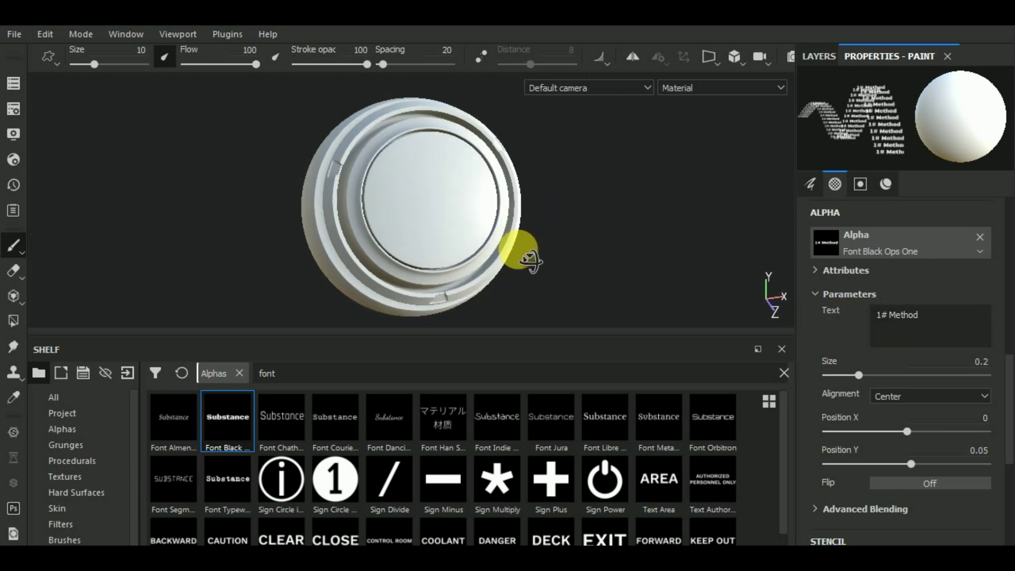
key(f)
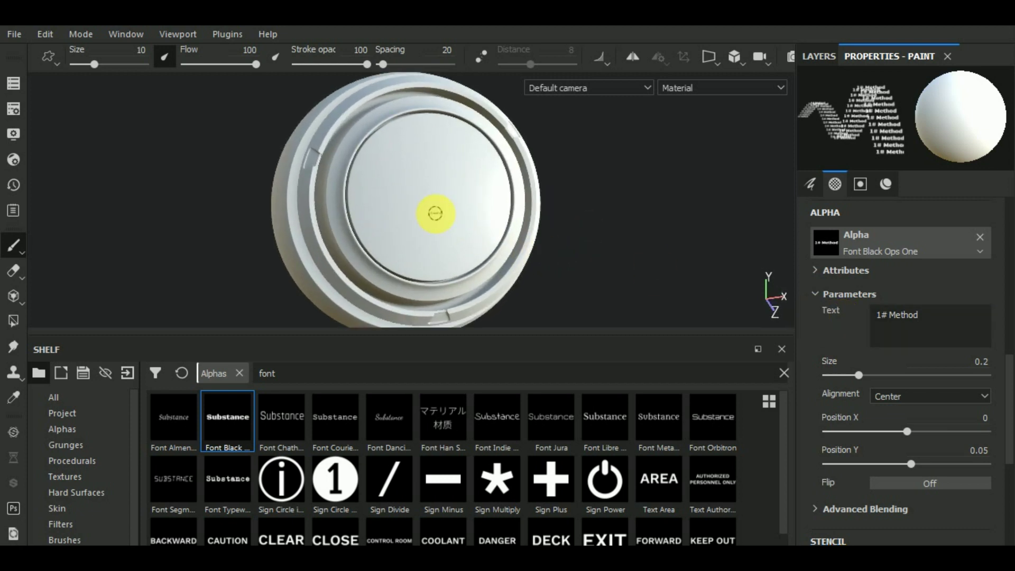
click(819, 57)
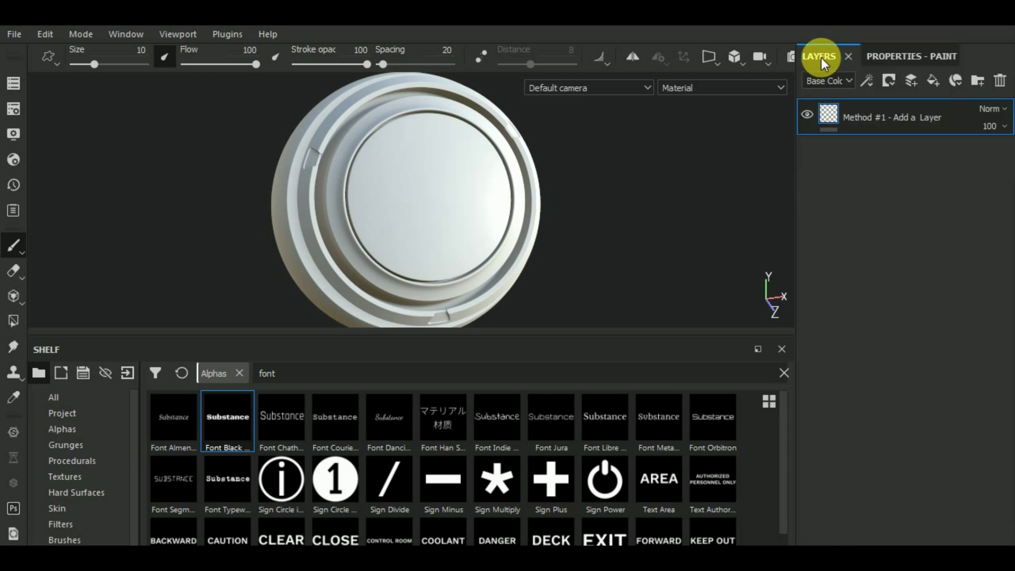
Step: Add Fill layer 1 beneath Method #1 and give it a dark grey base colour
click(937, 82)
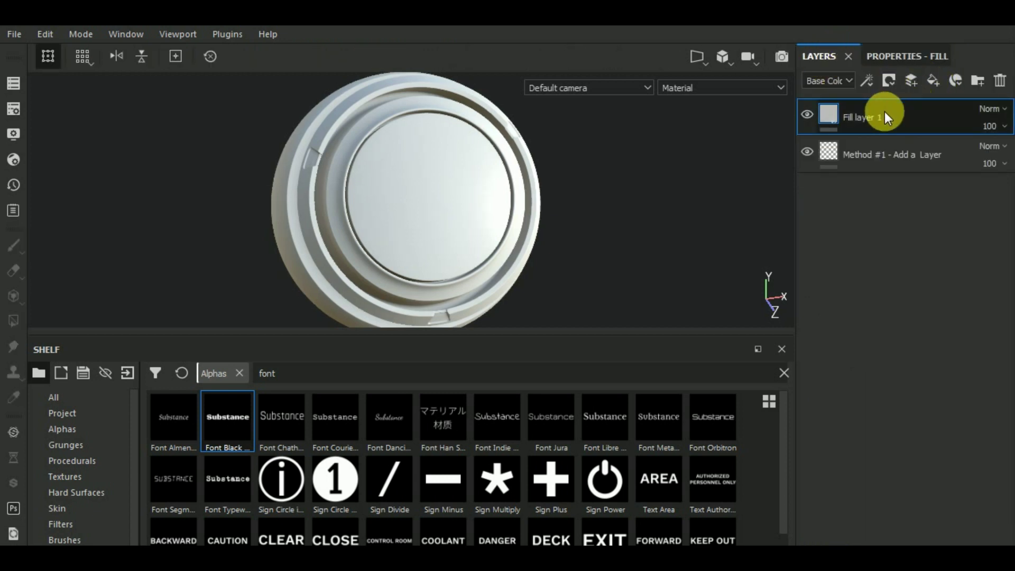
drag(884, 112, 946, 171)
click(893, 56)
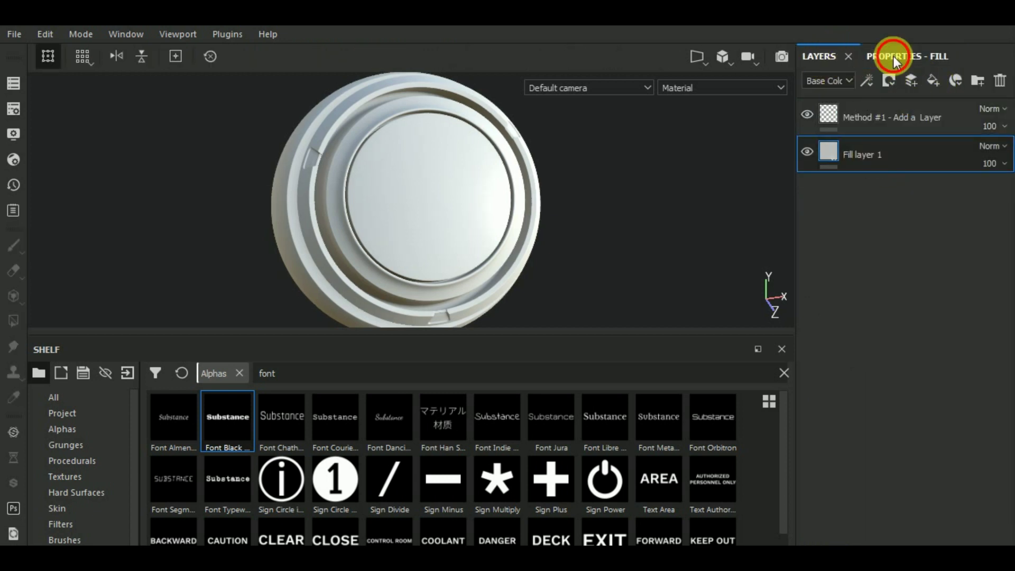
click(903, 310)
drag(895, 366, 915, 343)
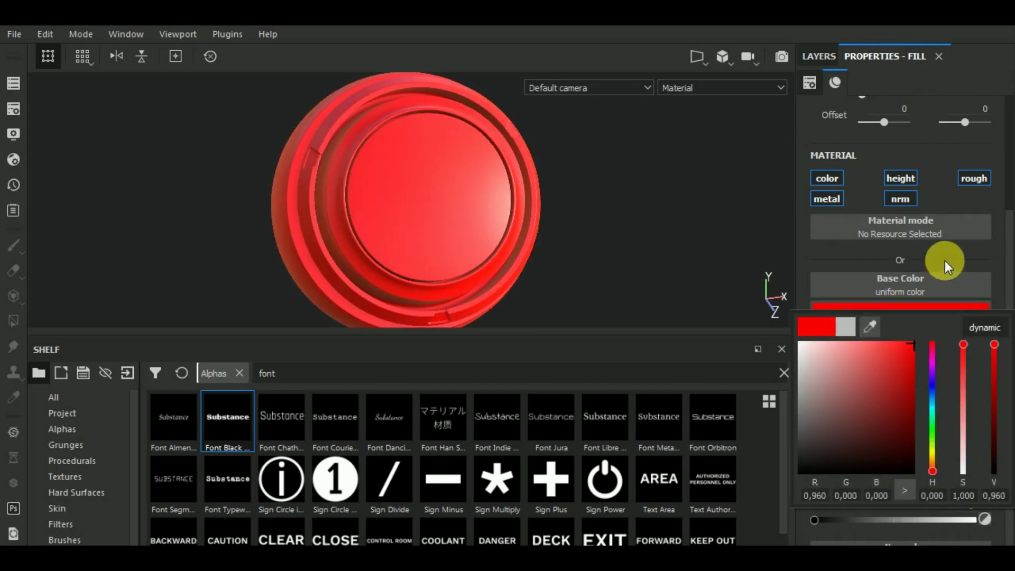
drag(813, 362, 784, 402)
click(832, 55)
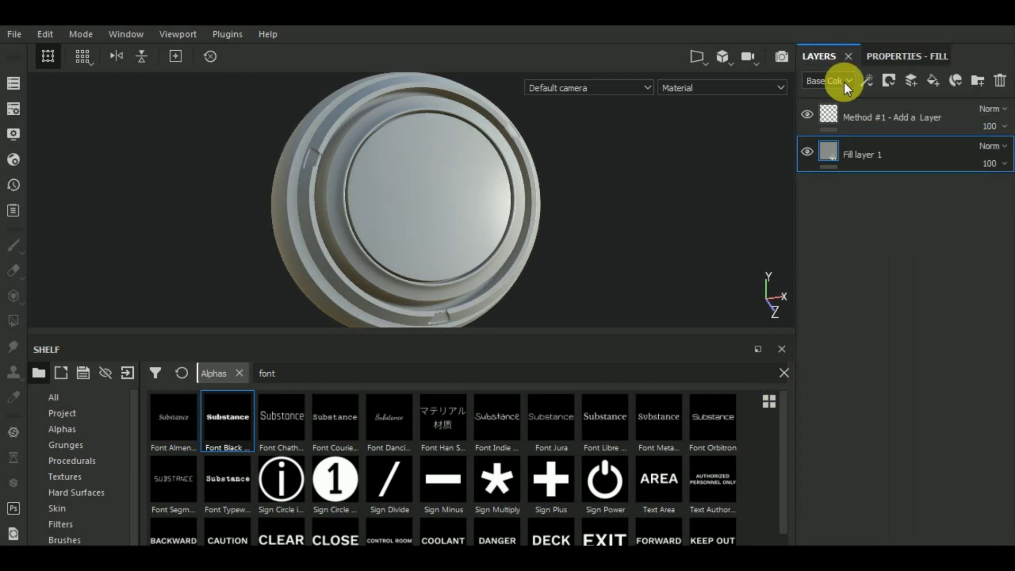
Step: On the Method #1 layer, stamp a white '1# Method' at brush size 45.7 on the lid centre
click(847, 117)
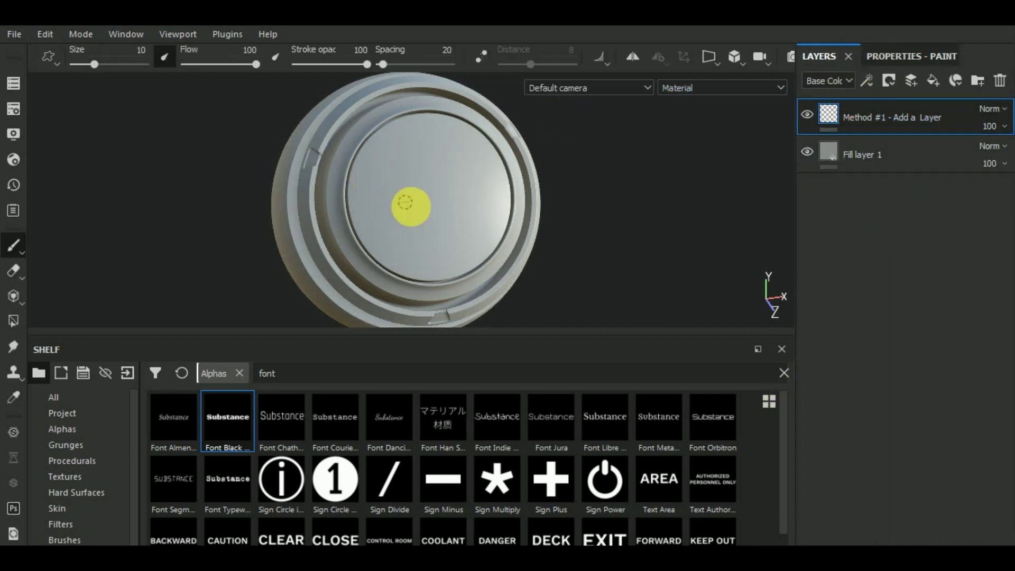
ctrl+right_drag(411, 206, 634, 233)
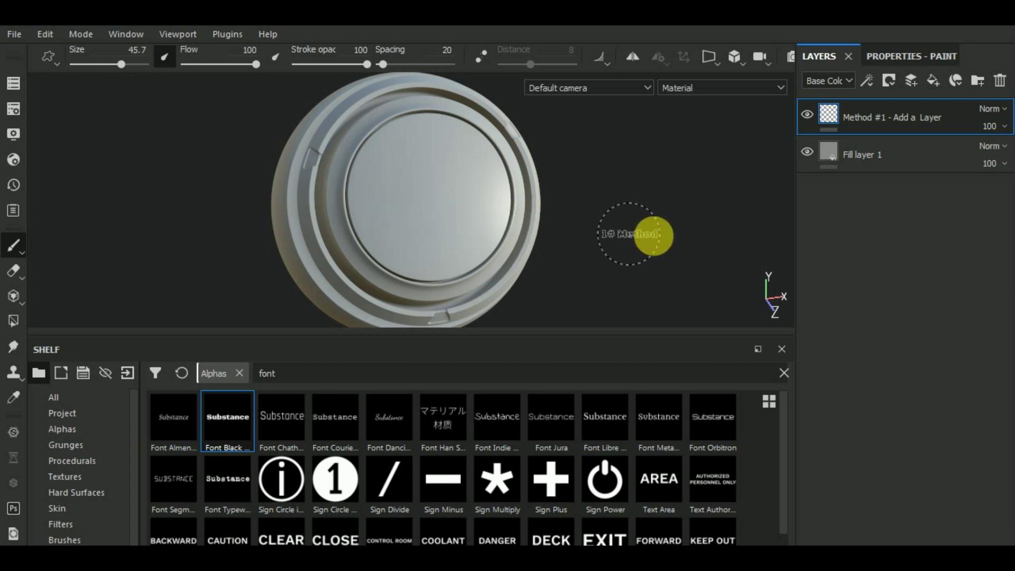
alt+drag(634, 233, 622, 251)
shift+right_drag(621, 251, 616, 240)
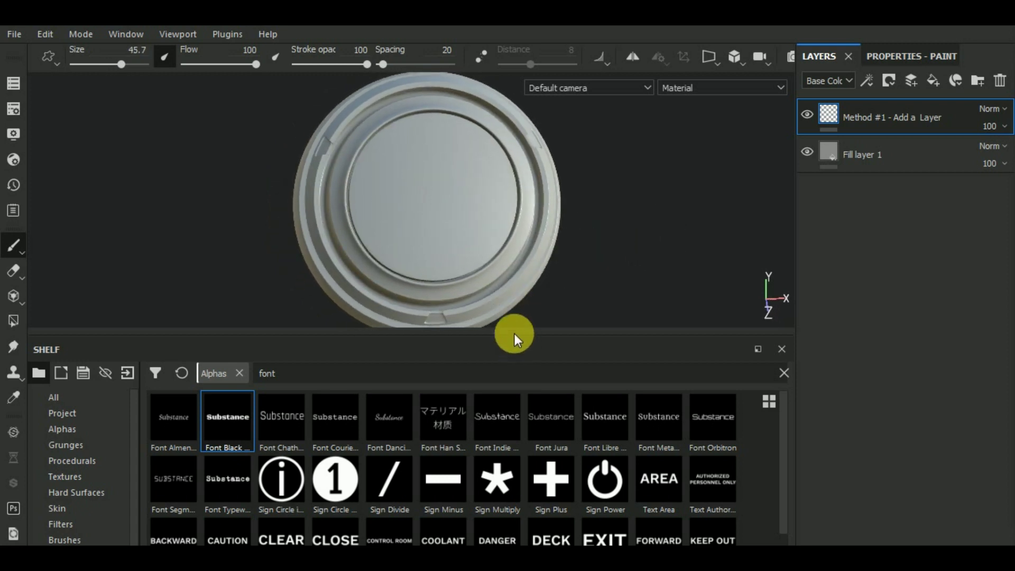
drag(522, 344, 520, 420)
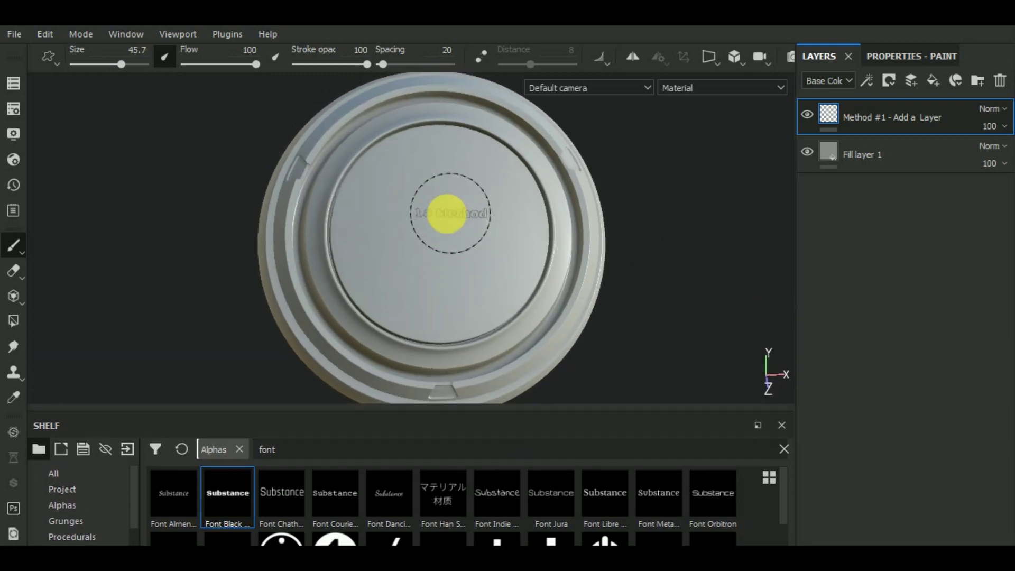
click(434, 215)
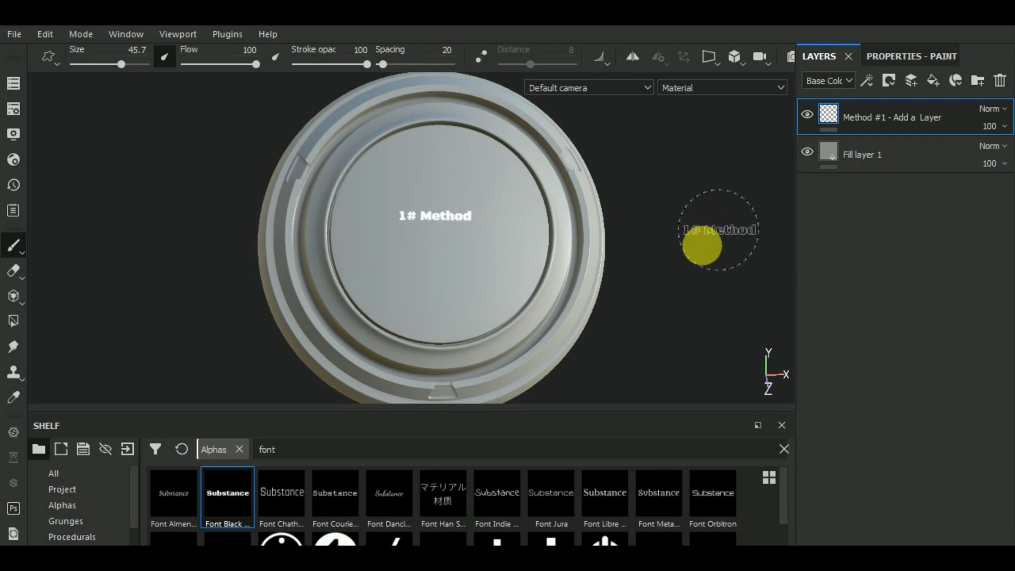
mouse_move(702, 244)
alt+mouse_down()
mouse_move(747, 283)
mouse_move(750, 241)
alt+mouse_up()
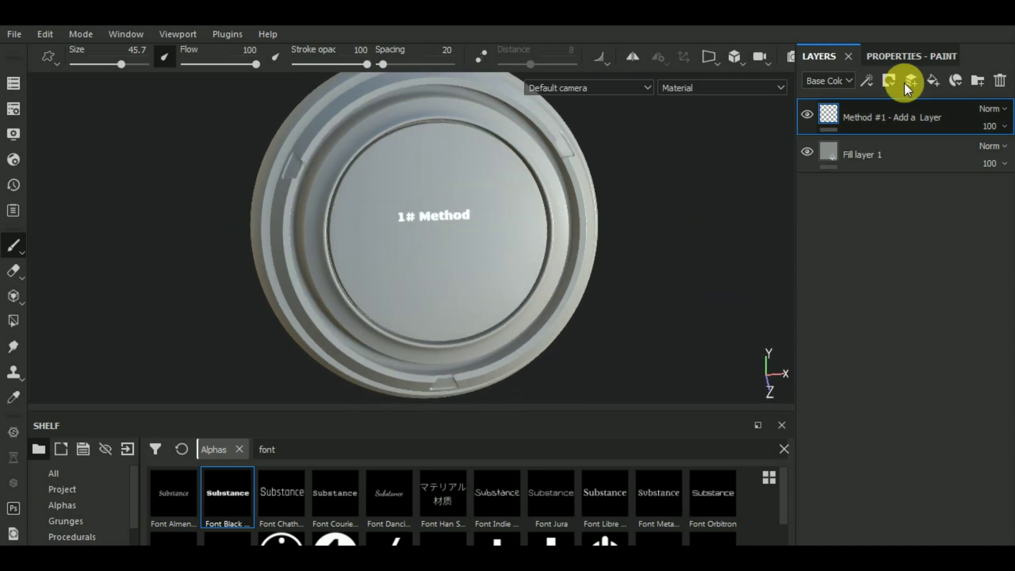
Step: Set the paint brush base colour to saturated pure red
click(906, 61)
scroll(920, 426, down, 3)
scroll(921, 426, down, 2)
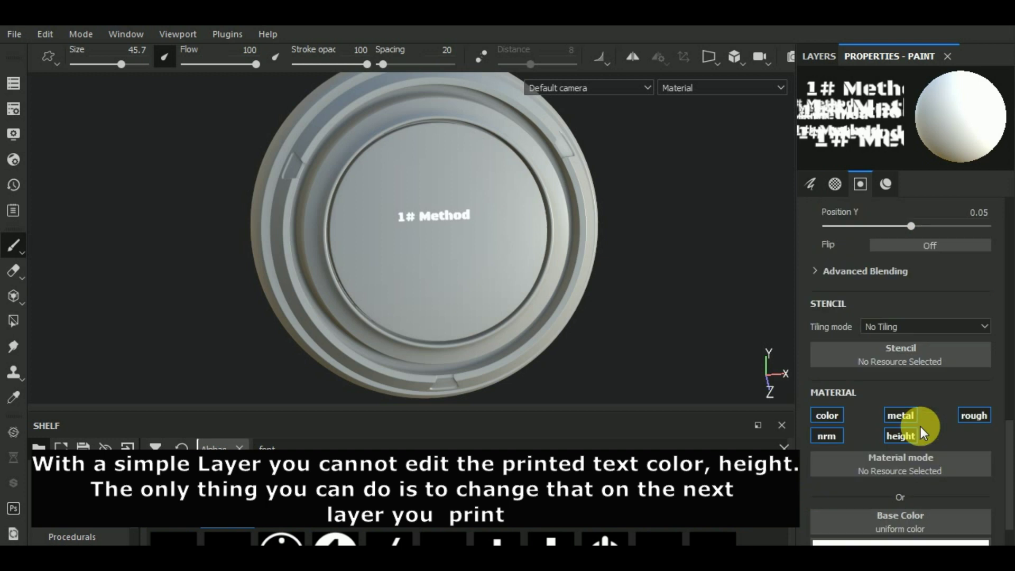
scroll(921, 426, down, 3)
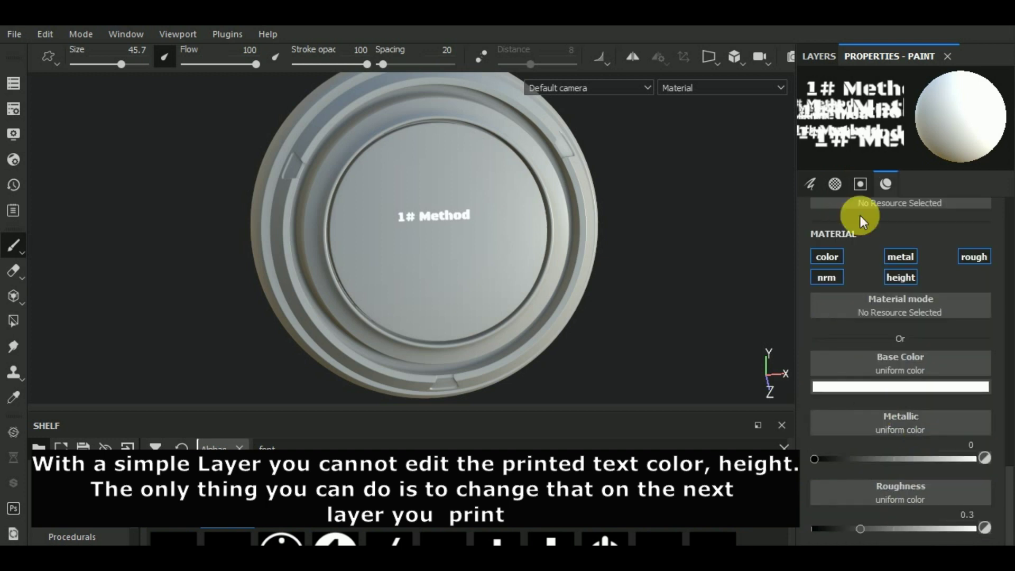
click(891, 385)
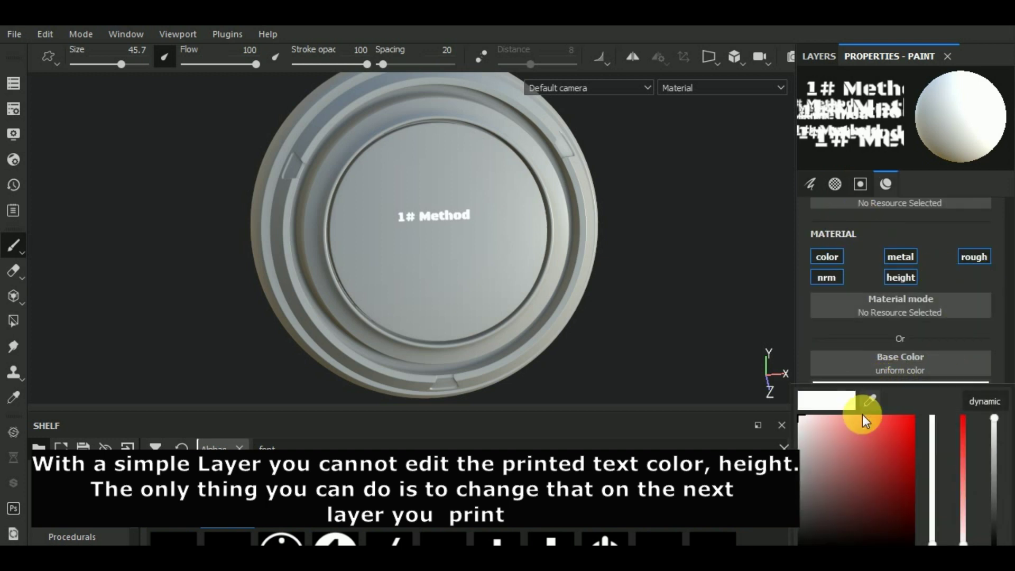
click(875, 449)
drag(875, 451, 929, 414)
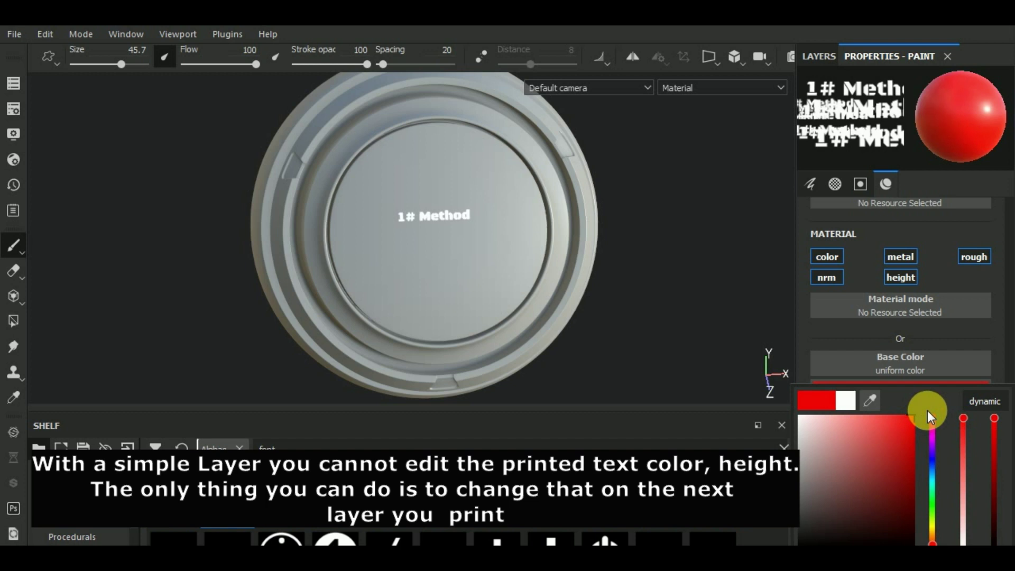
click(662, 283)
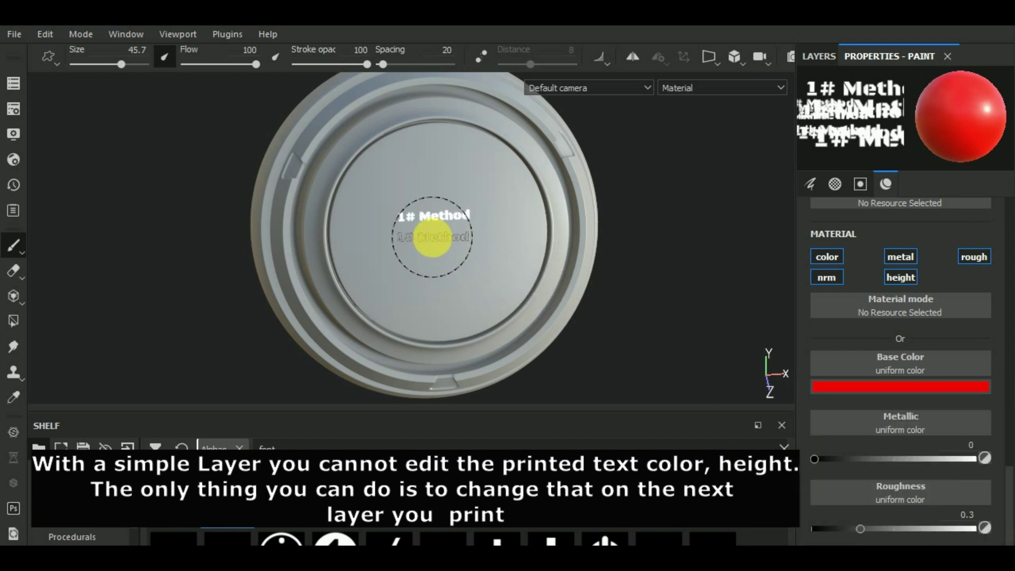
Step: Stamp a red '1# Method' just below the white one
click(432, 238)
drag(689, 294, 705, 300)
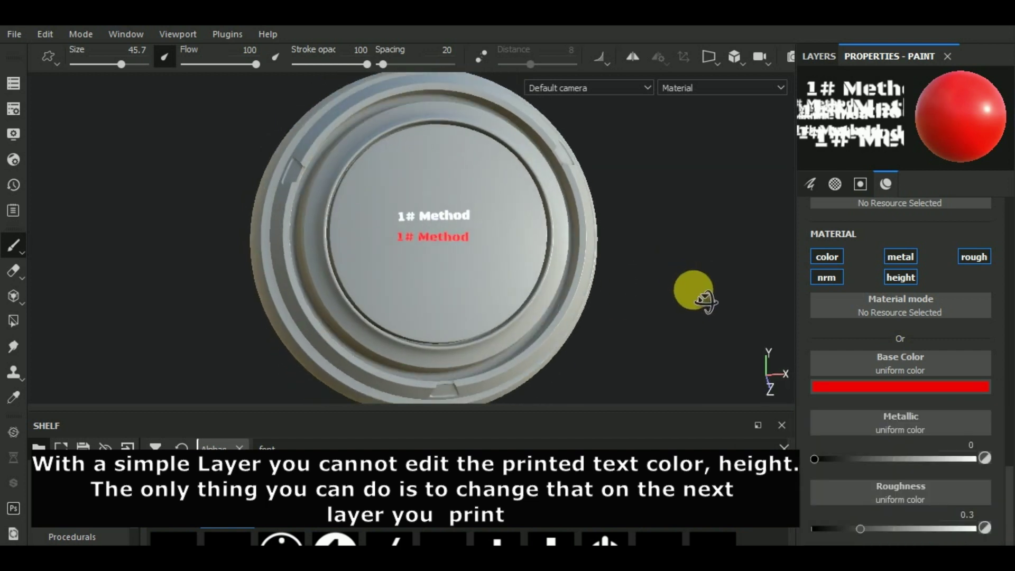
scroll(940, 453, down, 3)
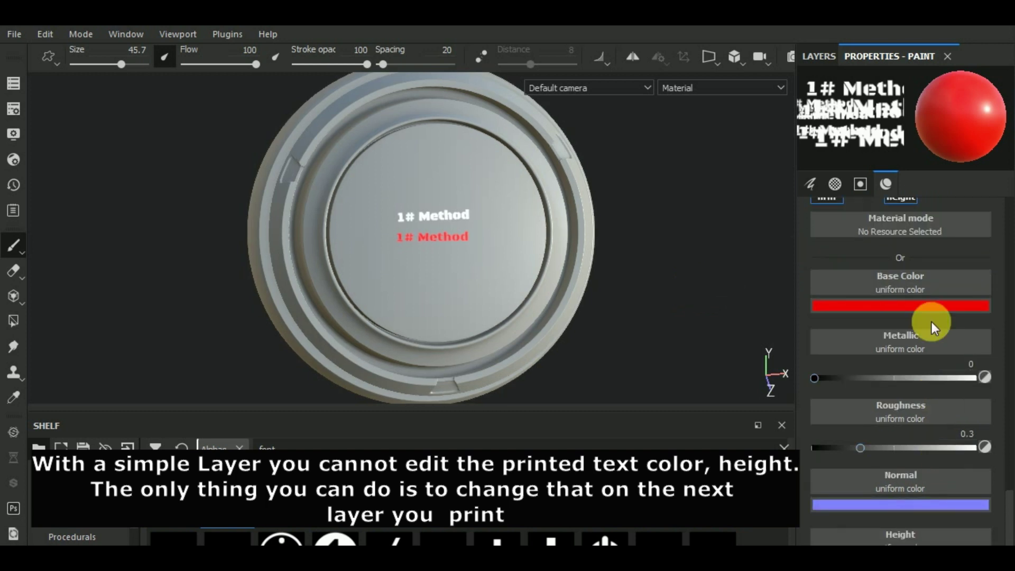
scroll(928, 323, up, 3)
scroll(912, 355, down, 2)
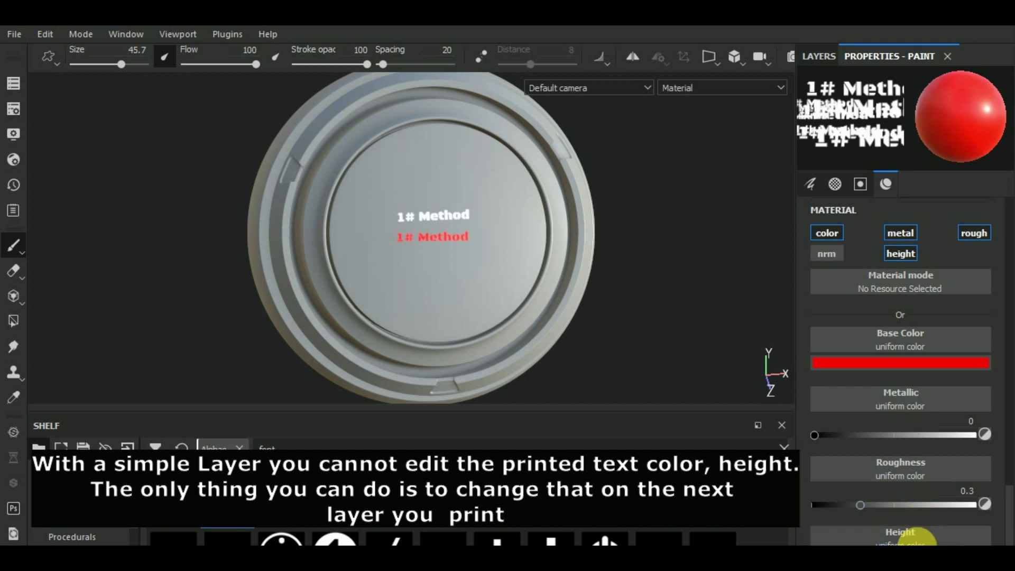
Step: Disable the roughness channel, set height to about 0.5, and stamp a raised red text
click(977, 236)
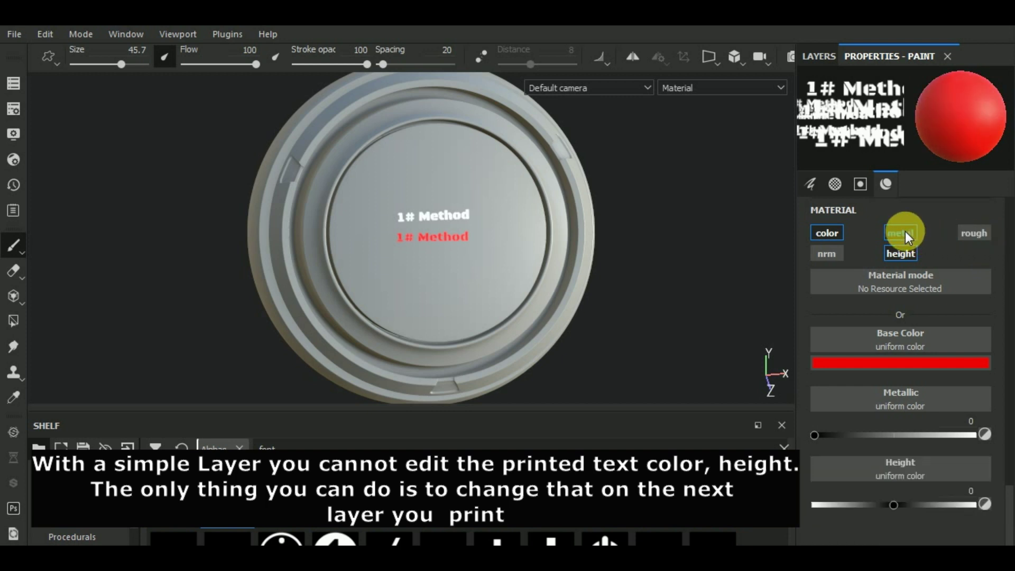
drag(895, 503, 934, 504)
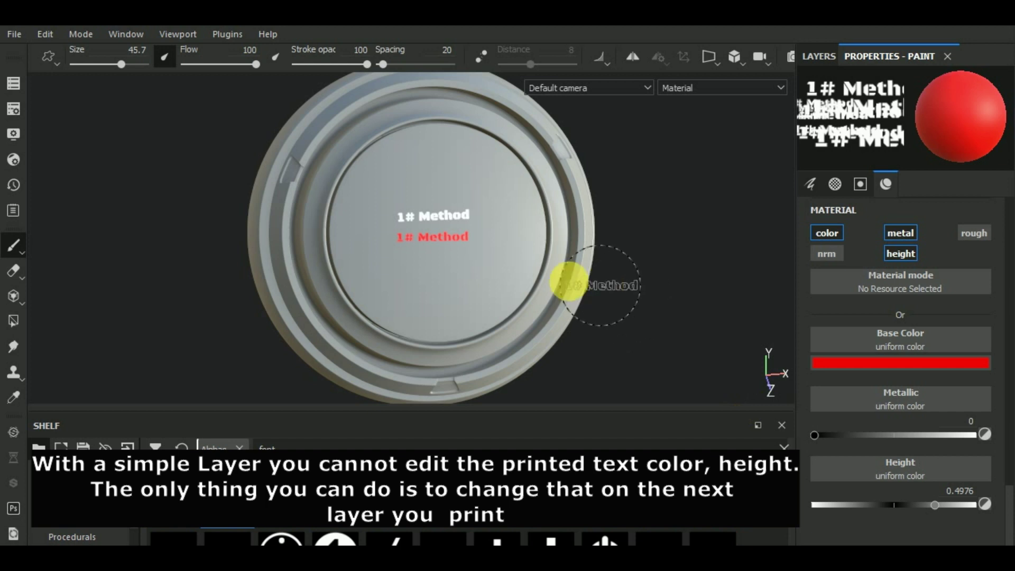
click(439, 258)
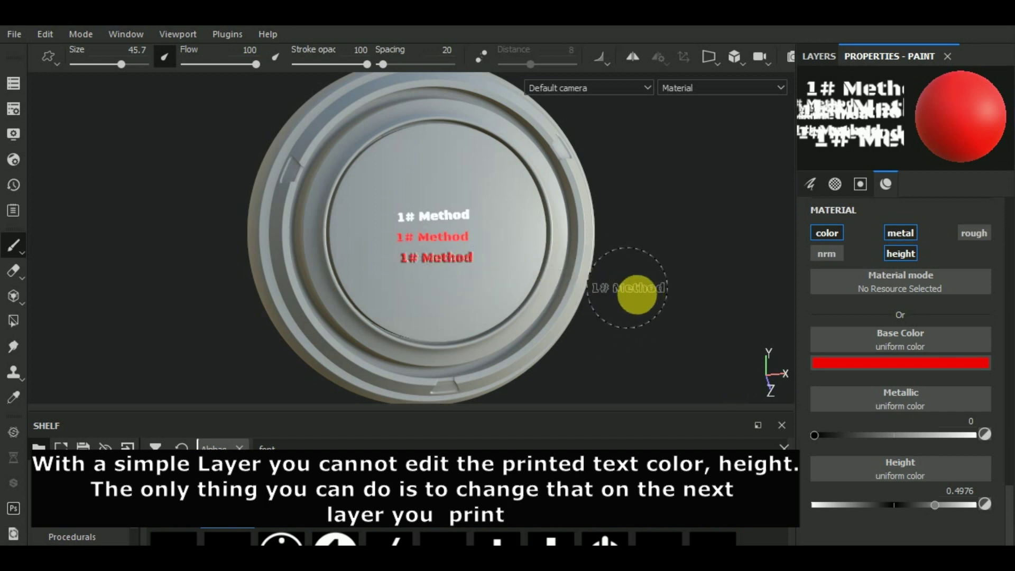
mouse_move(691, 322)
mouse_down()
mouse_move(732, 308)
mouse_move(521, 281)
mouse_up()
scroll(561, 280, up, 3)
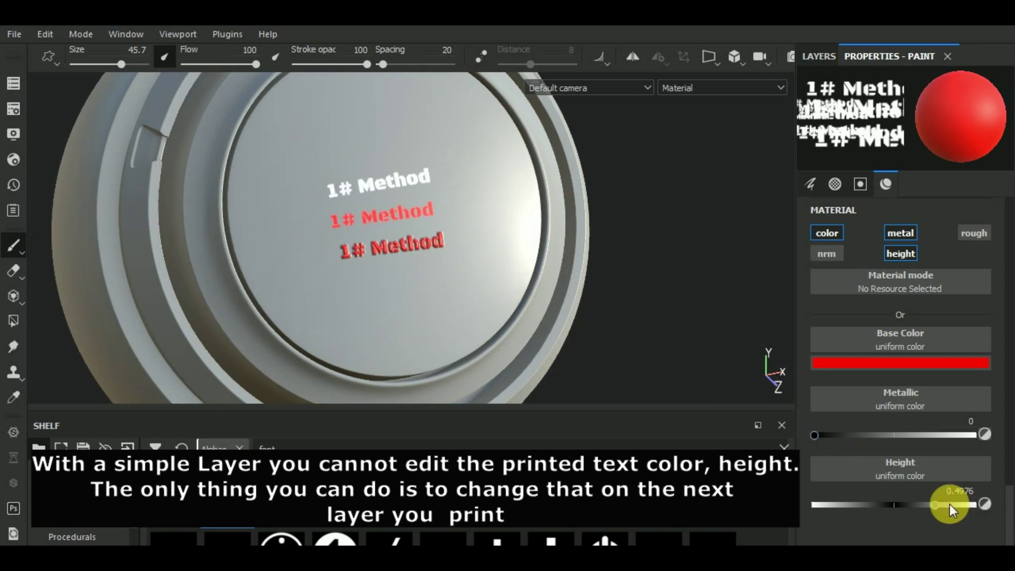
Step: Set height to -1, stamp an engraved red text, and re-enable roughness
drag(931, 506, 814, 505)
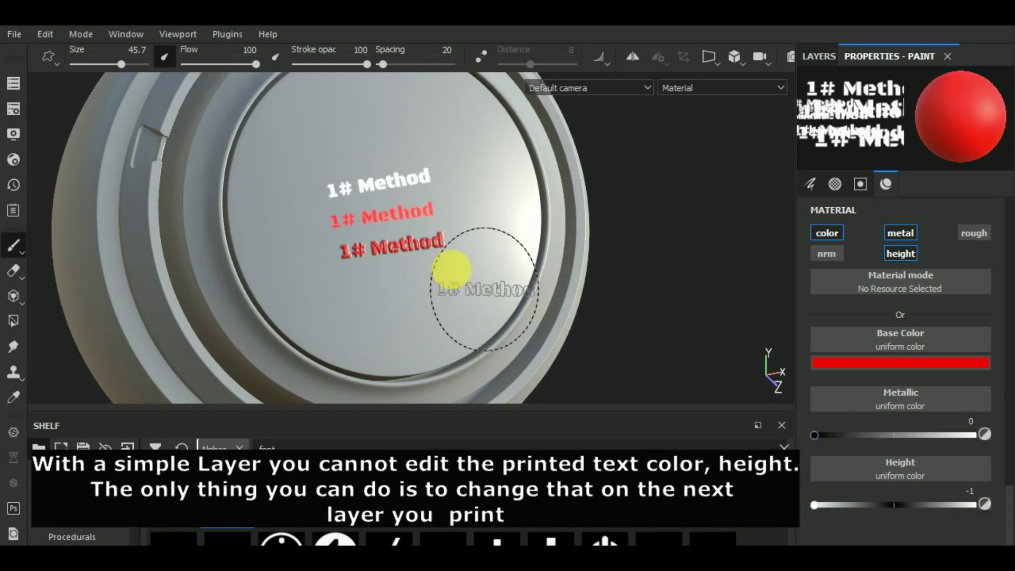
click(390, 277)
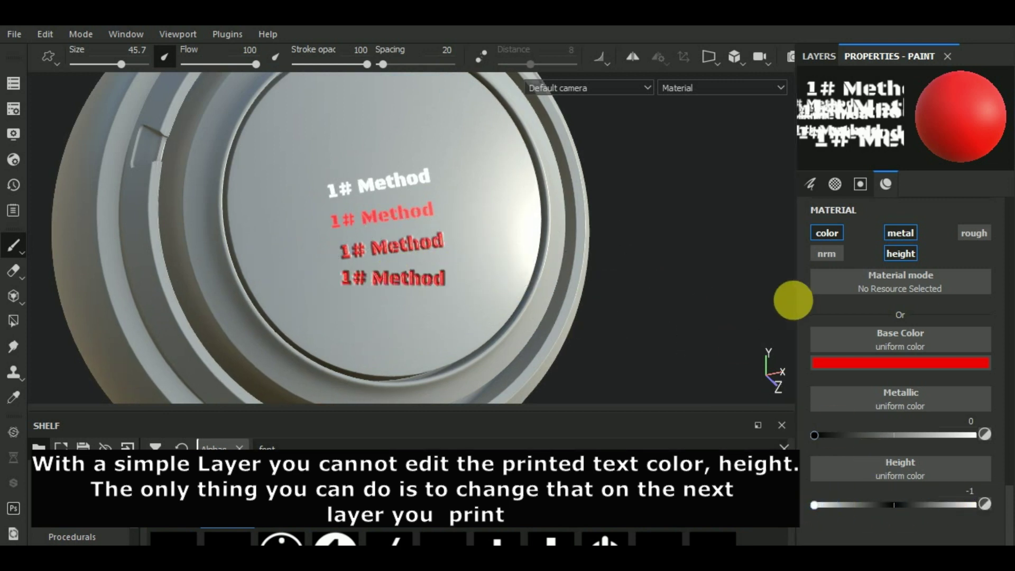
mouse_move(675, 294)
mouse_down()
mouse_move(675, 267)
mouse_move(623, 288)
mouse_move(646, 283)
mouse_up()
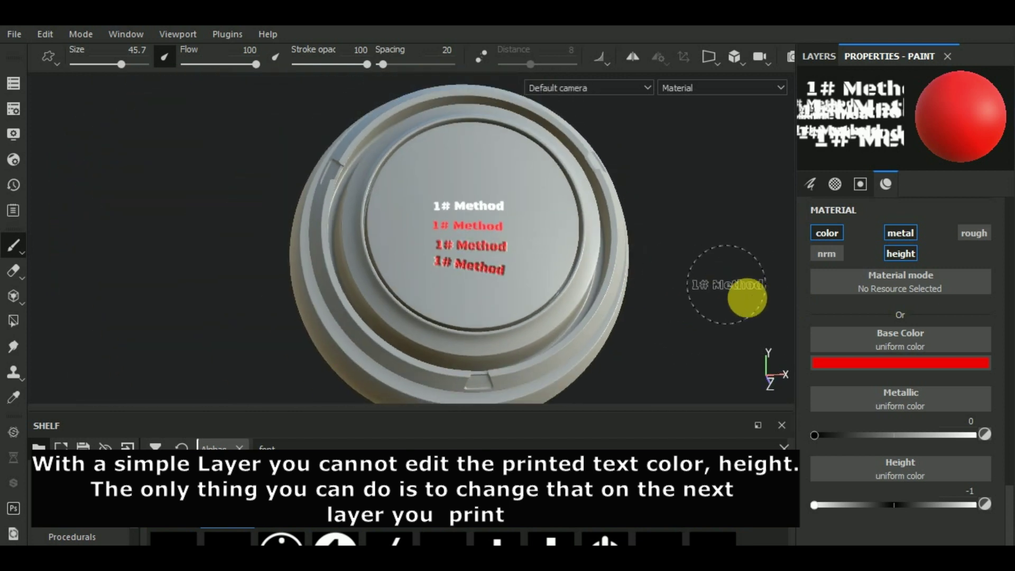
drag(746, 297, 758, 323)
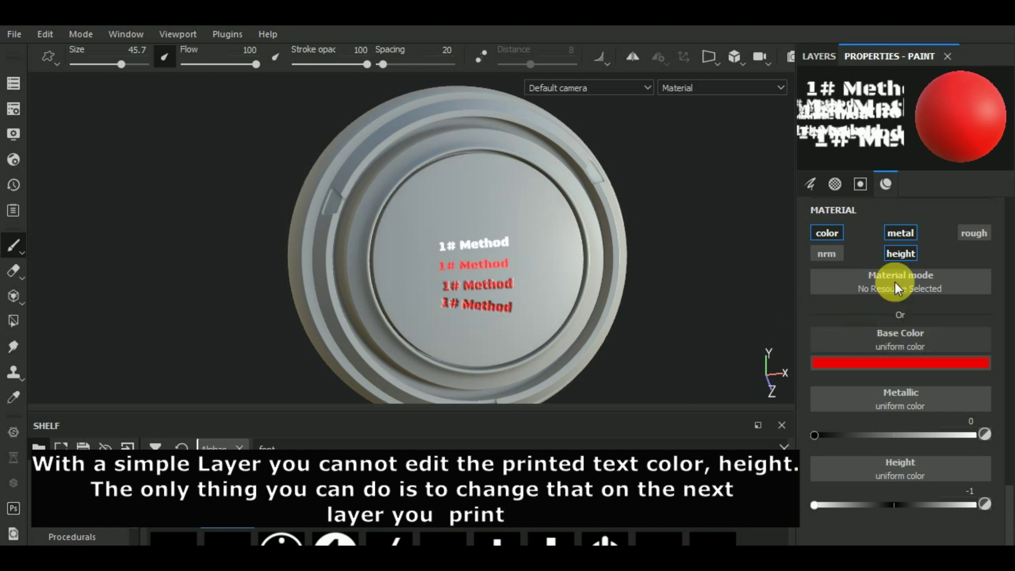
click(969, 236)
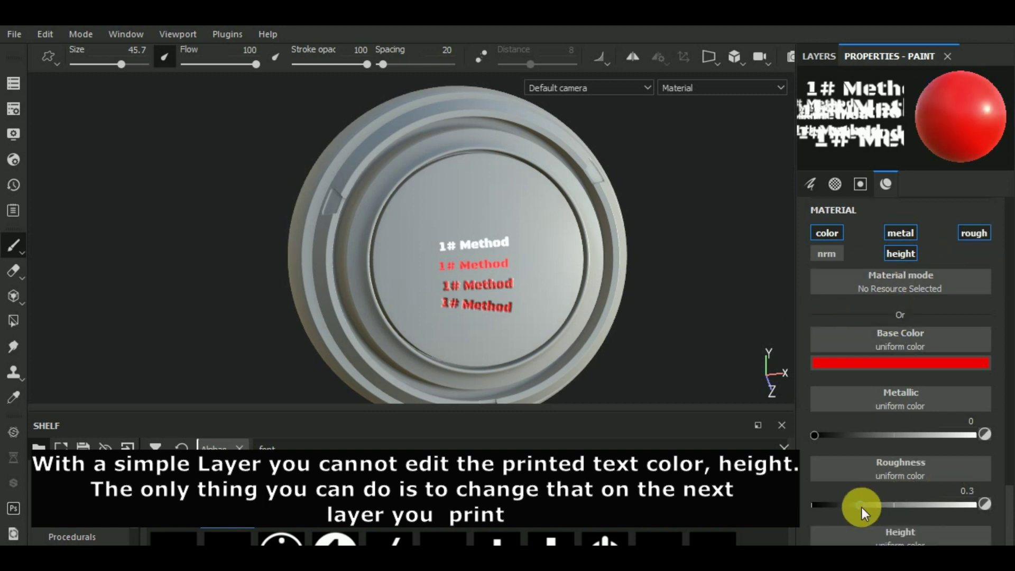
Step: Set brush roughness to 0.14, metallic to 0.67, and base colour to blue
mouse_move(861, 506)
mouse_down()
mouse_move(921, 506)
mouse_move(835, 504)
mouse_up()
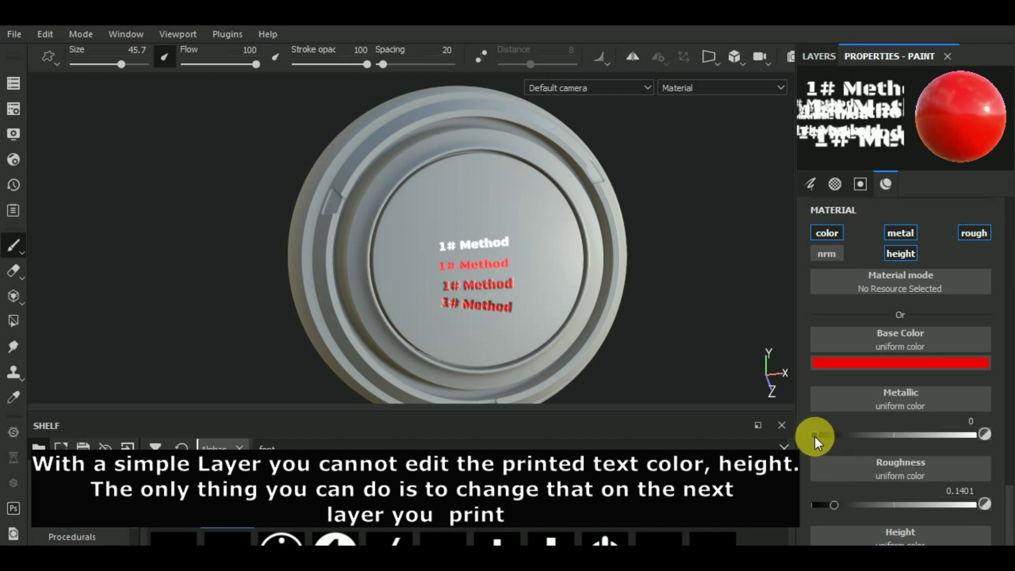
drag(814, 436, 918, 436)
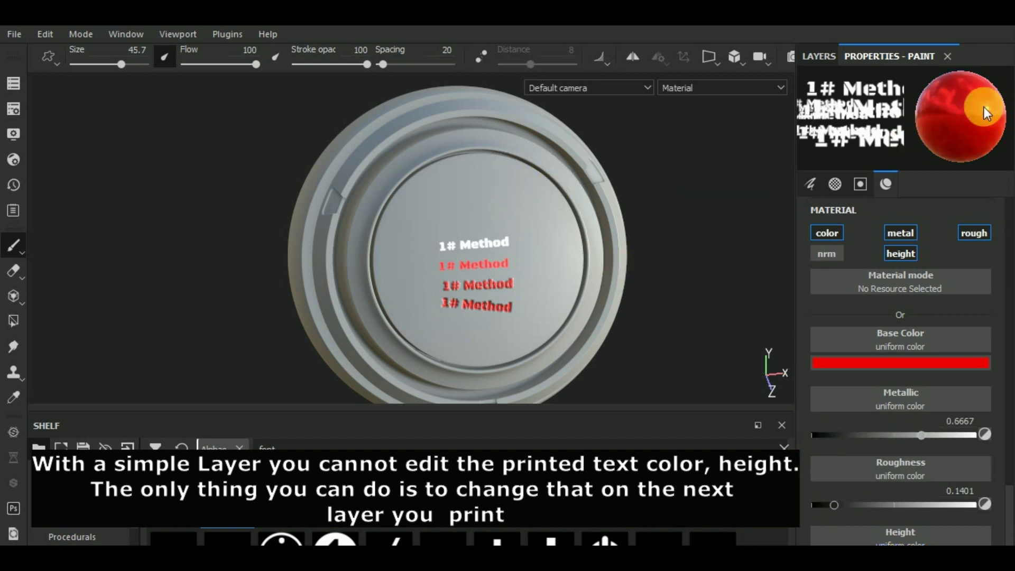
alt+drag(675, 302, 670, 308)
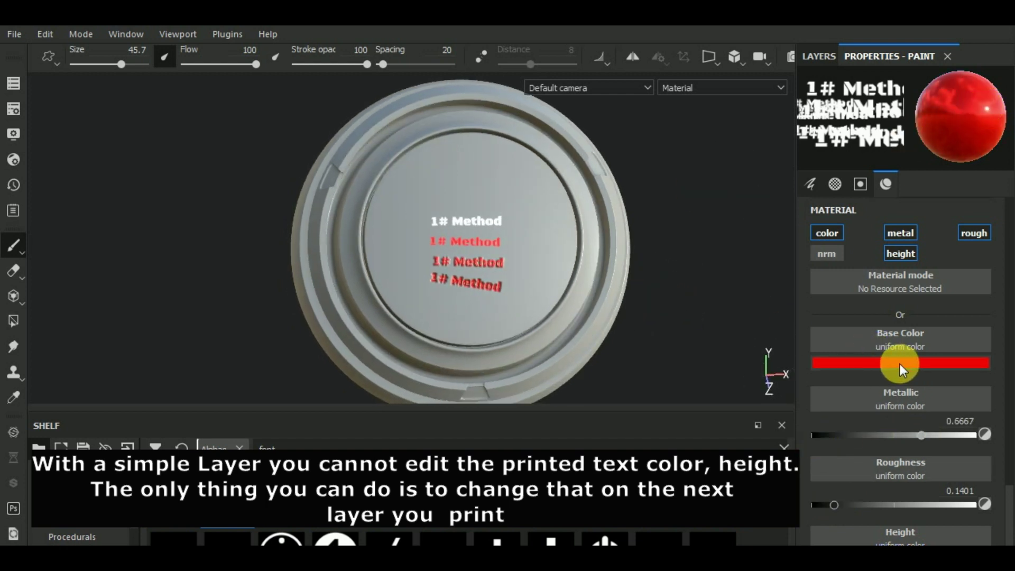
click(899, 364)
click(931, 440)
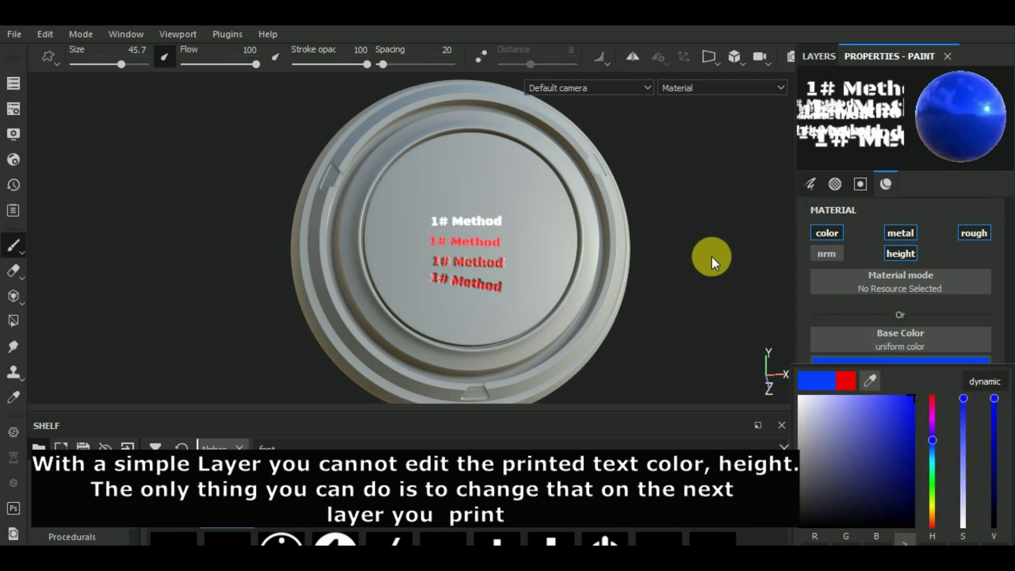
Step: Stamp two blue metallic '1# Method' texts above the white one
click(469, 181)
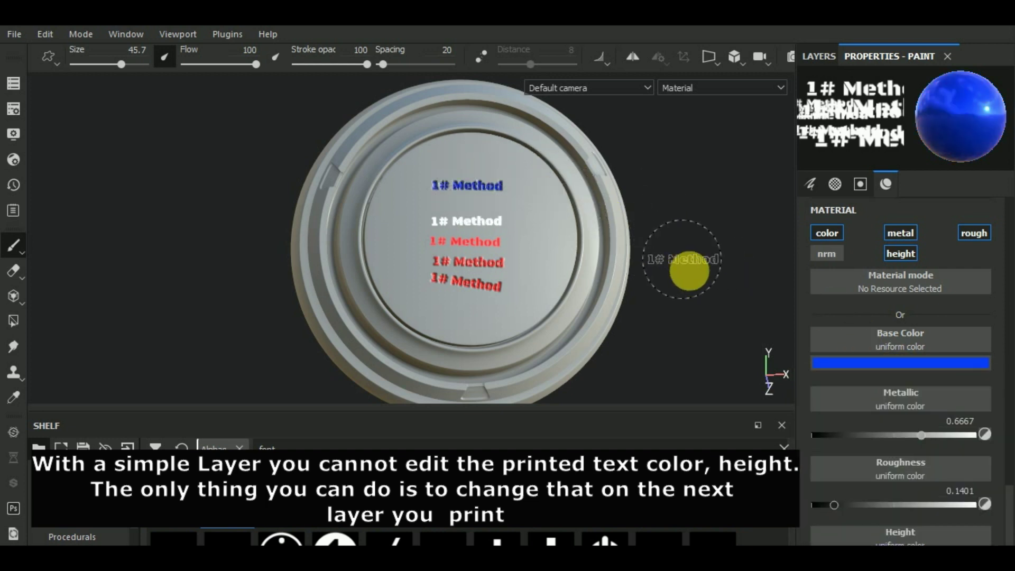
alt+drag(707, 272, 758, 290)
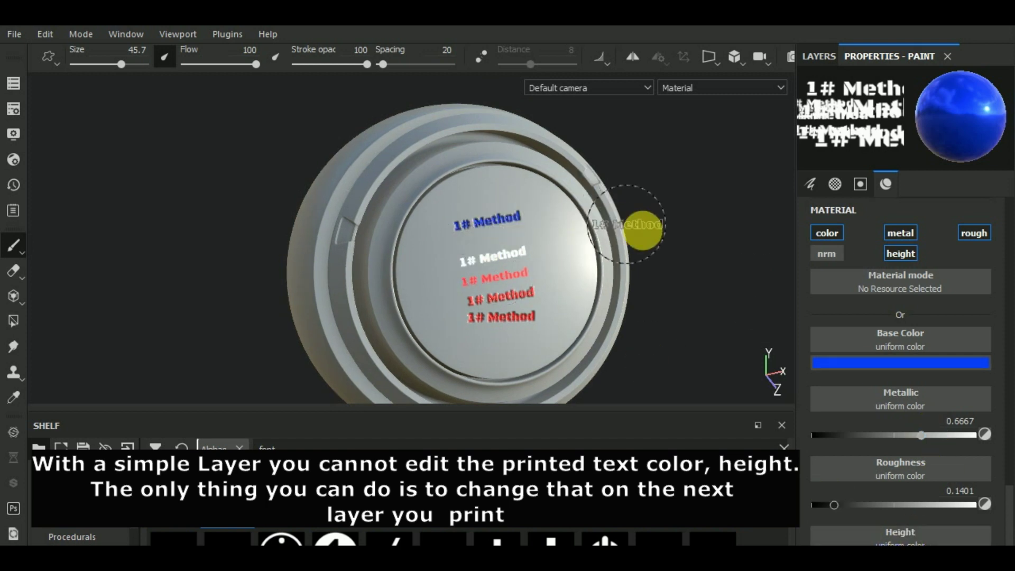
alt+drag(645, 242, 646, 247)
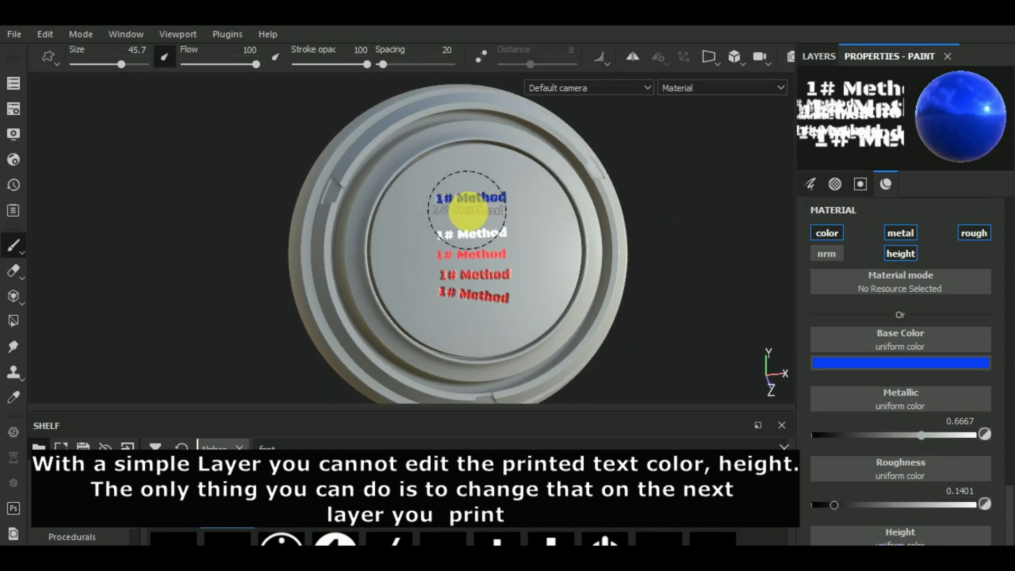
click(470, 209)
scroll(505, 212, up, 2)
scroll(523, 215, up, 3)
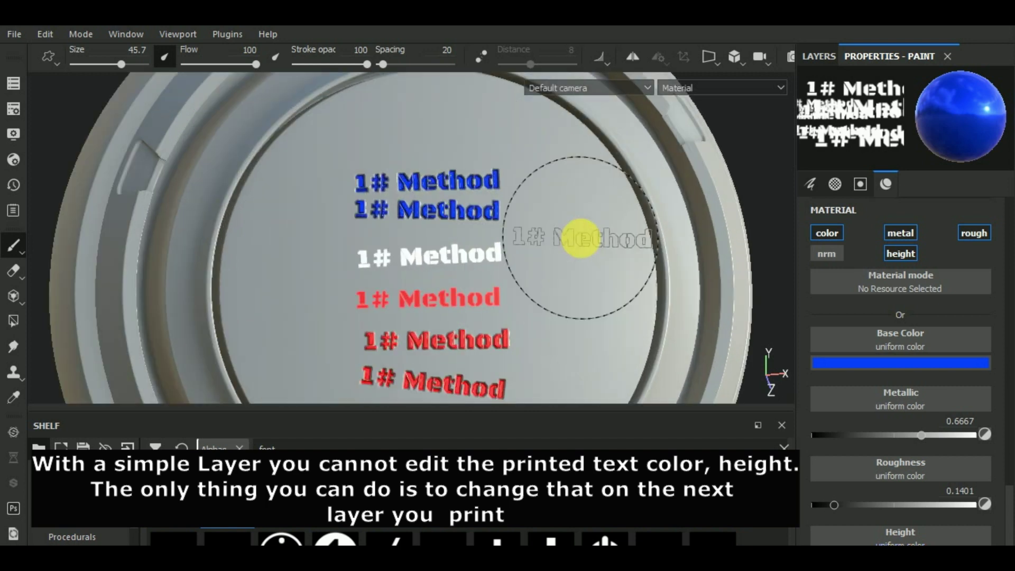
scroll(581, 238, down, 2)
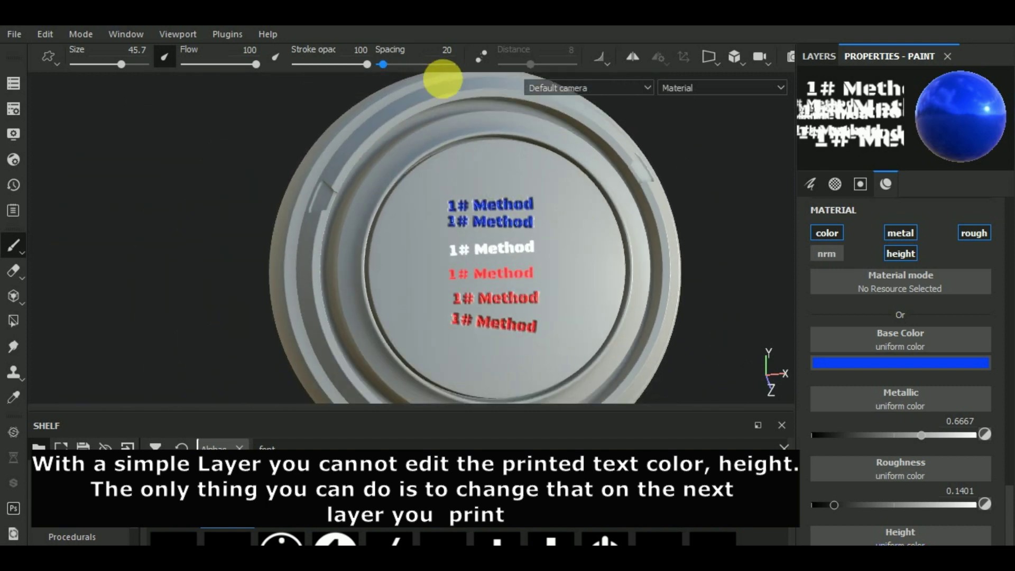
click(818, 56)
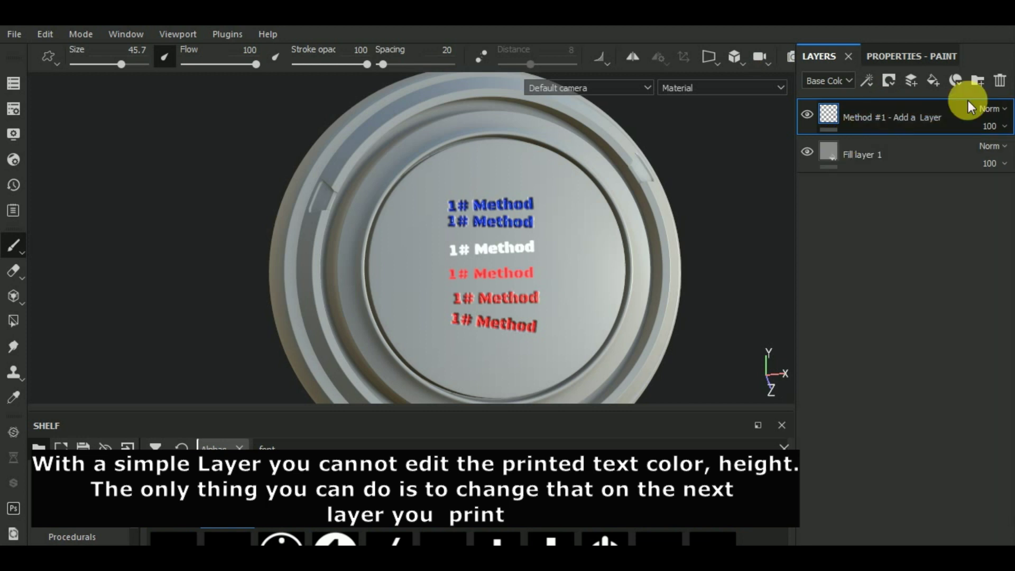
Step: Add a fill layer on top, rename it 'Method #2 - Add Fill Layer', and select it
click(933, 81)
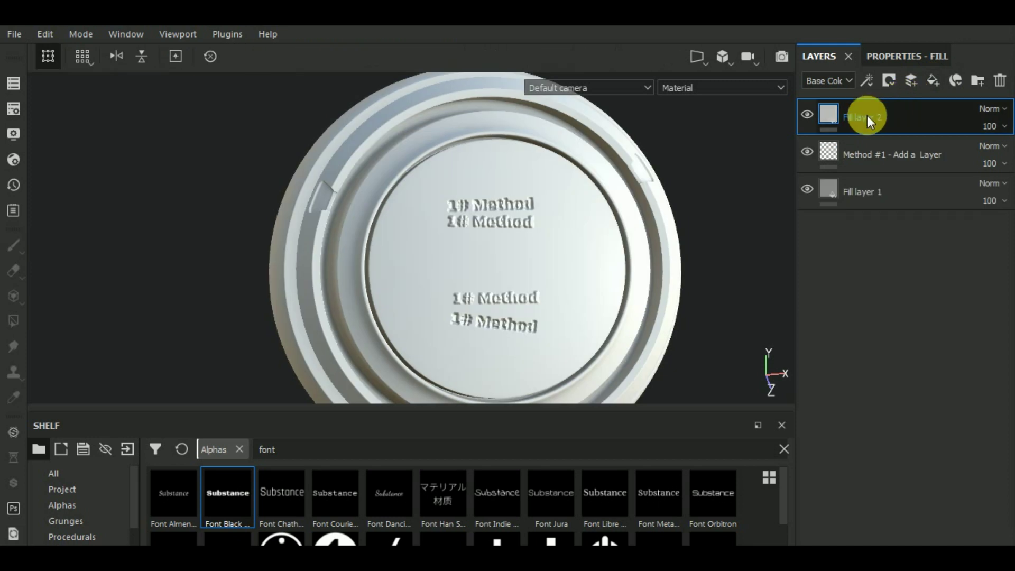
double_click(867, 118)
text(Method #2 /)
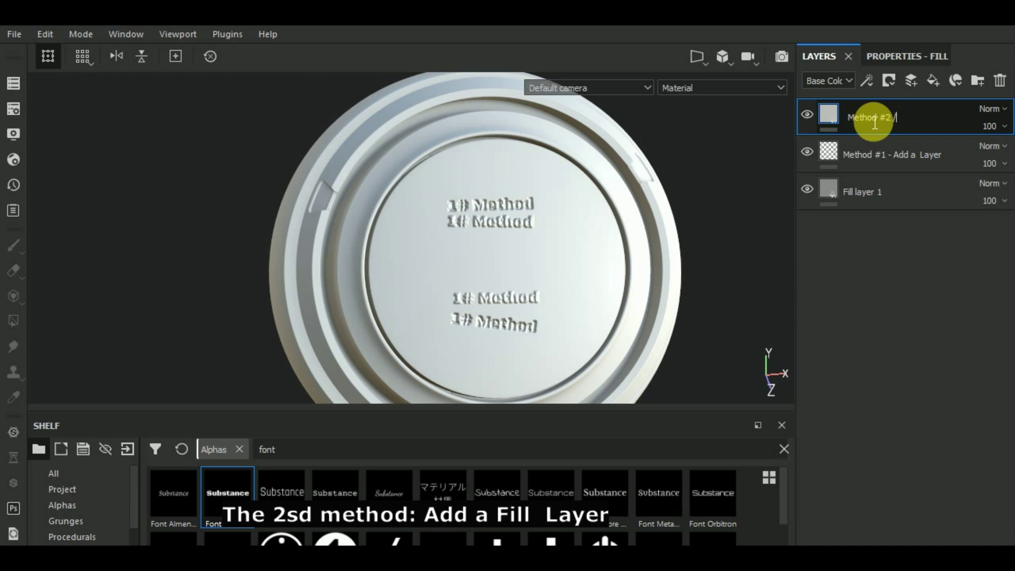
text(dd Fill Layer)
key(Return)
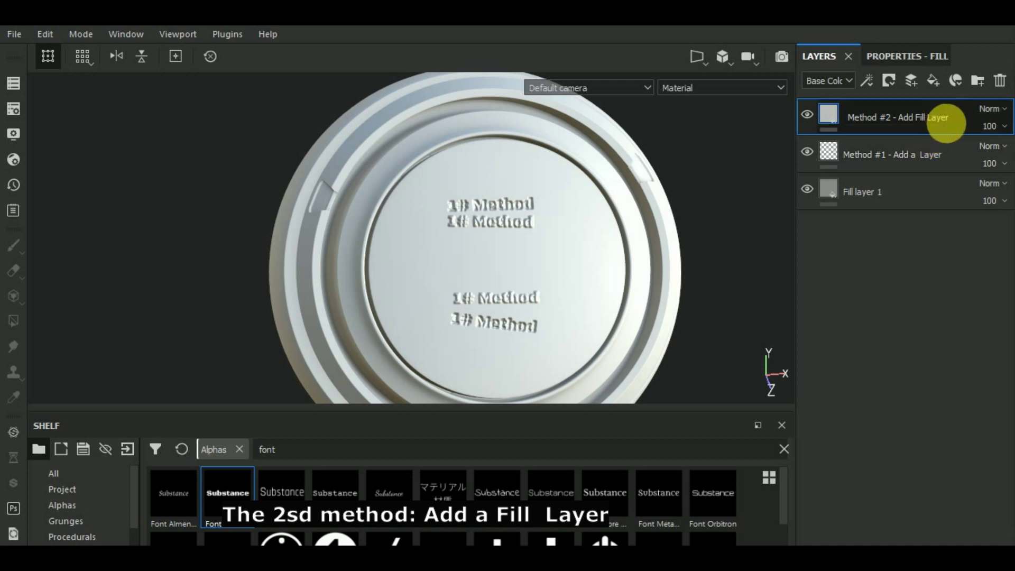
click(830, 118)
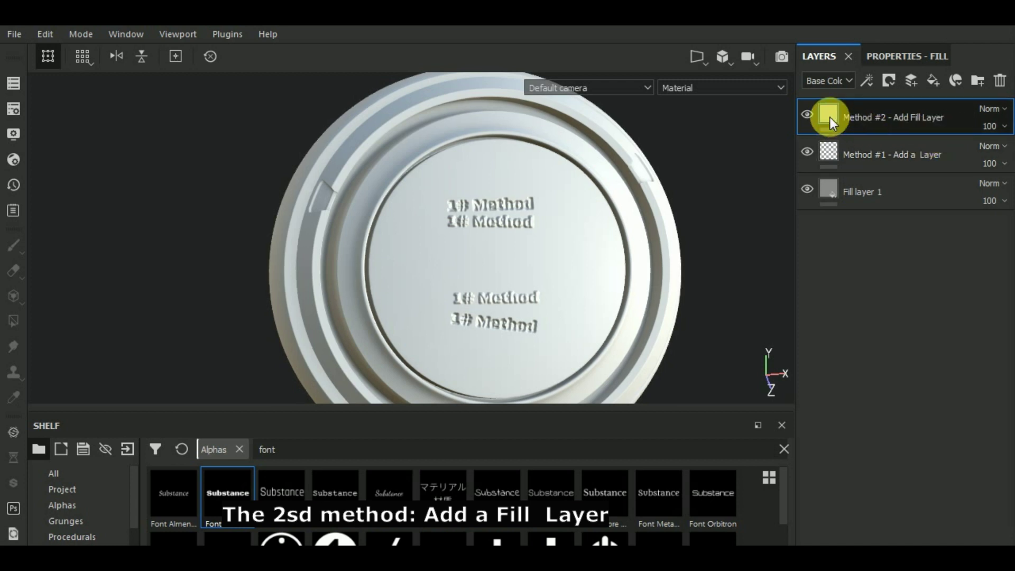
Step: Give the Method #2 fill layer a black mask and red base colour, hiding Method #1
click(889, 82)
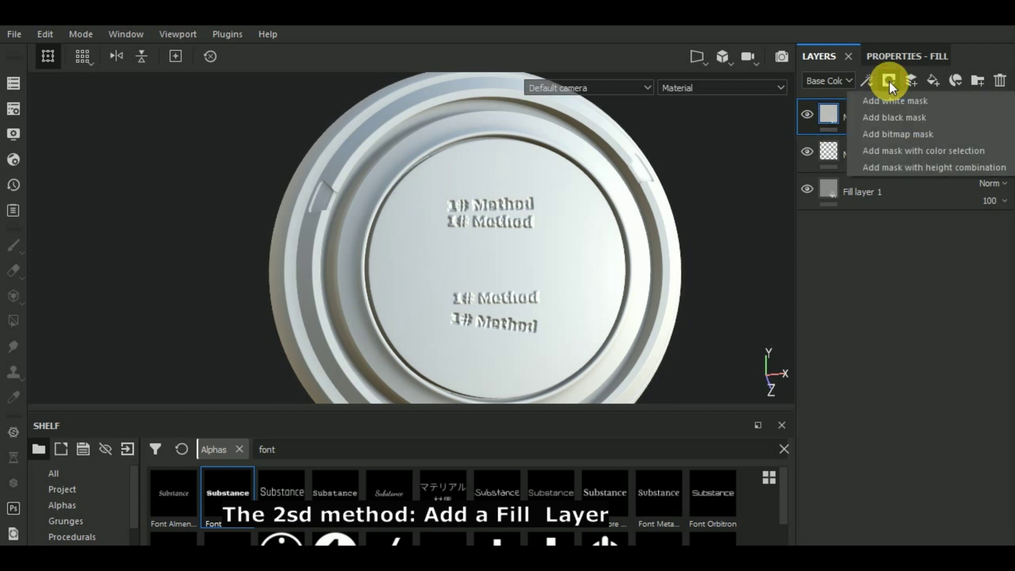
click(899, 117)
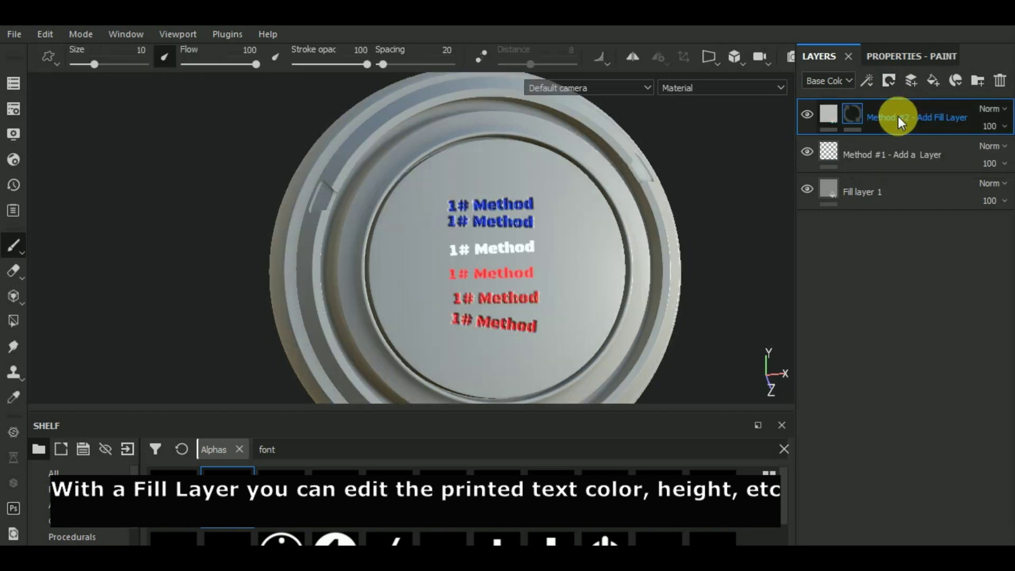
click(807, 151)
click(828, 117)
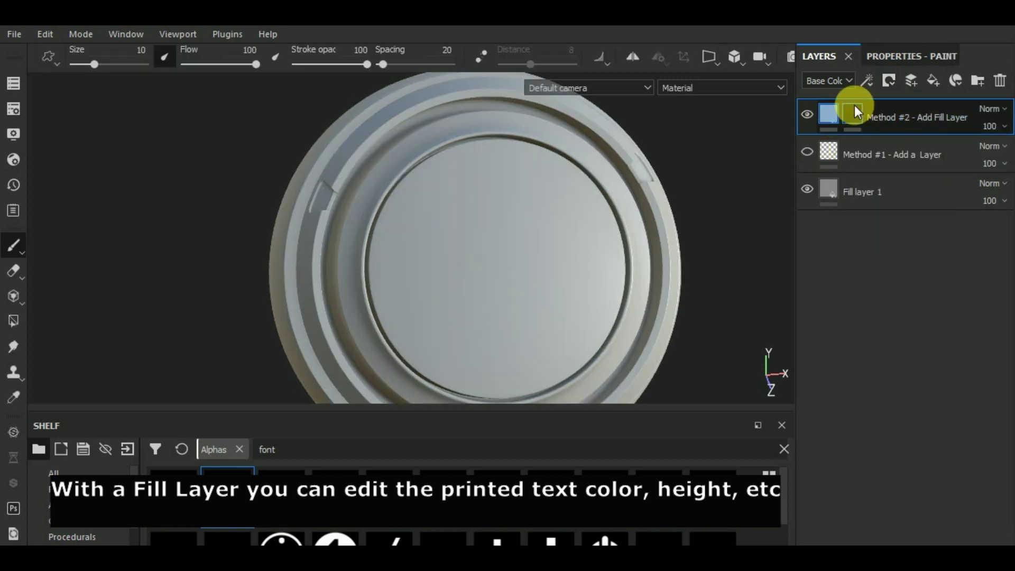
click(909, 56)
click(921, 309)
drag(902, 354, 918, 335)
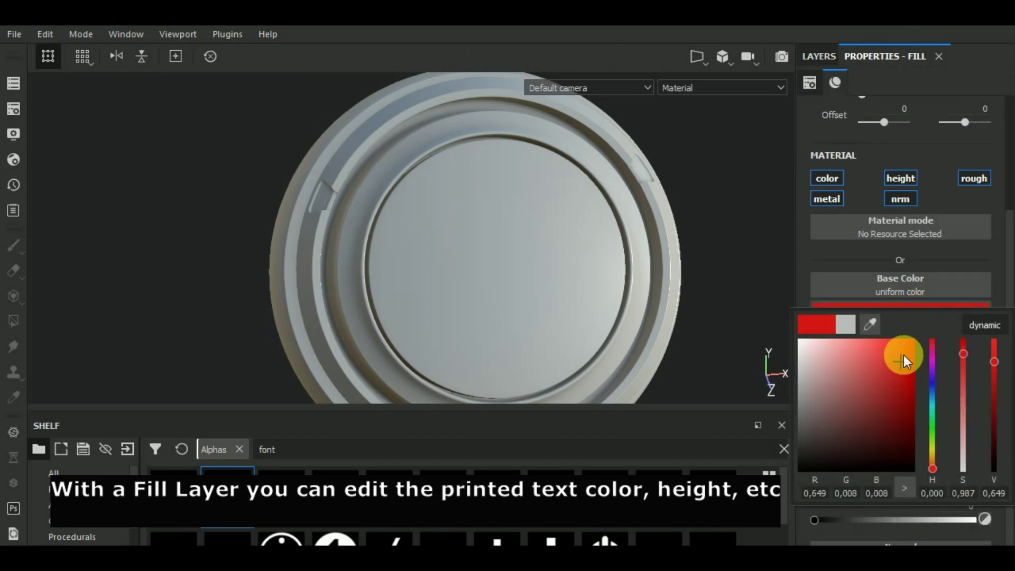
click(820, 57)
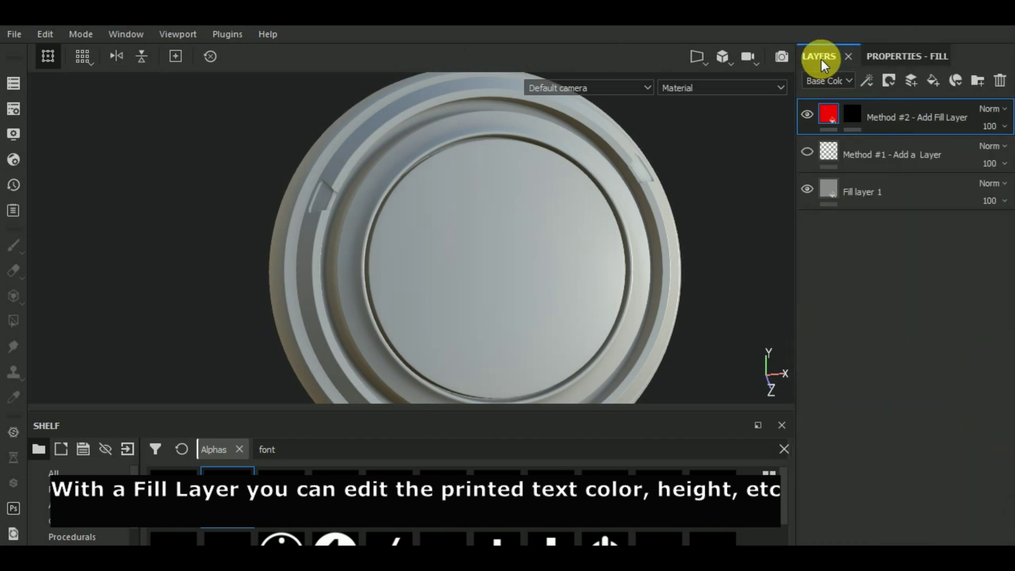
Step: On the mask, set the brush alpha to Font Black Ops One reading 'Method #2'
click(853, 115)
click(905, 56)
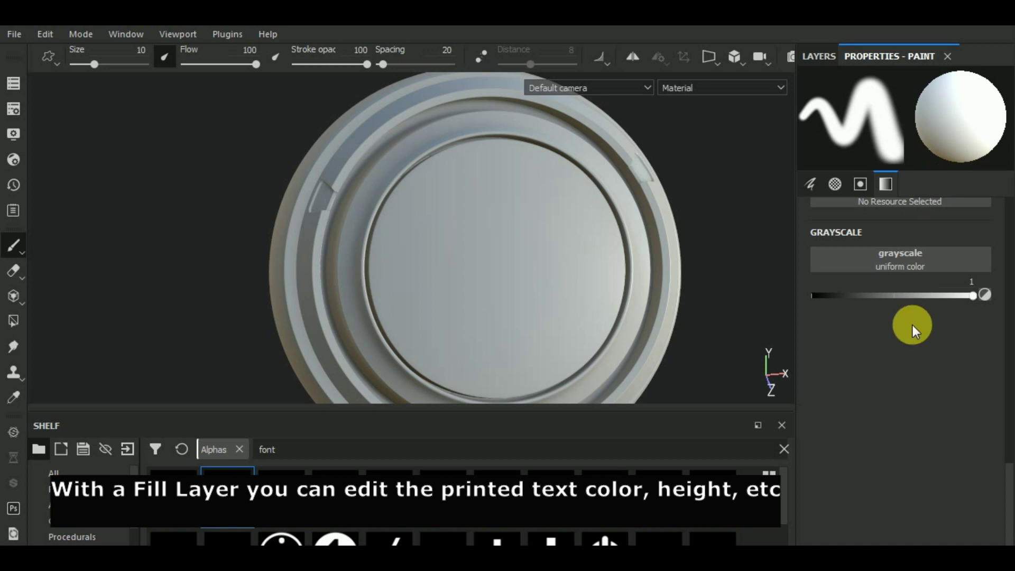
scroll(911, 324, up, 3)
scroll(912, 325, up, 1)
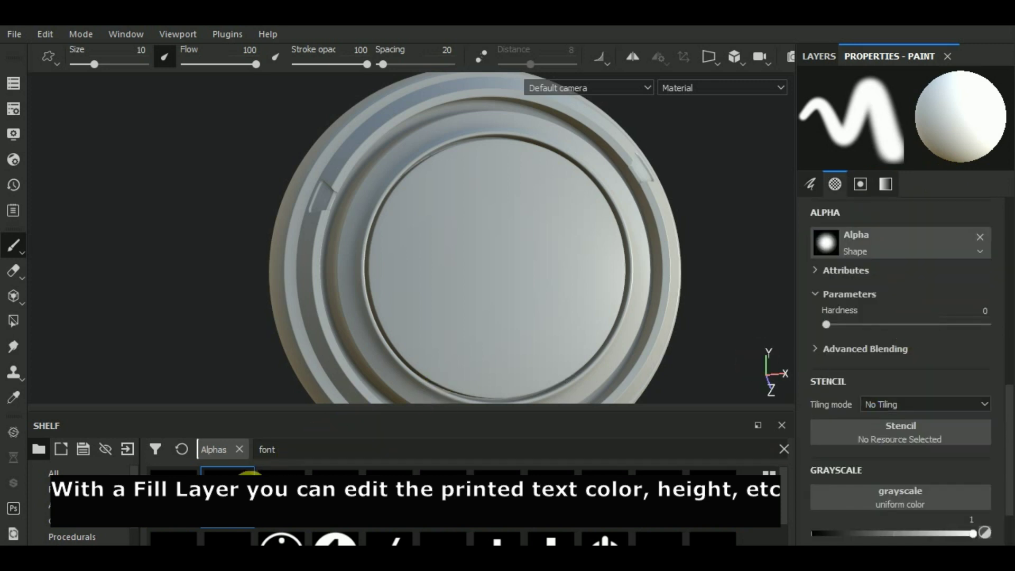
click(227, 497)
click(931, 340)
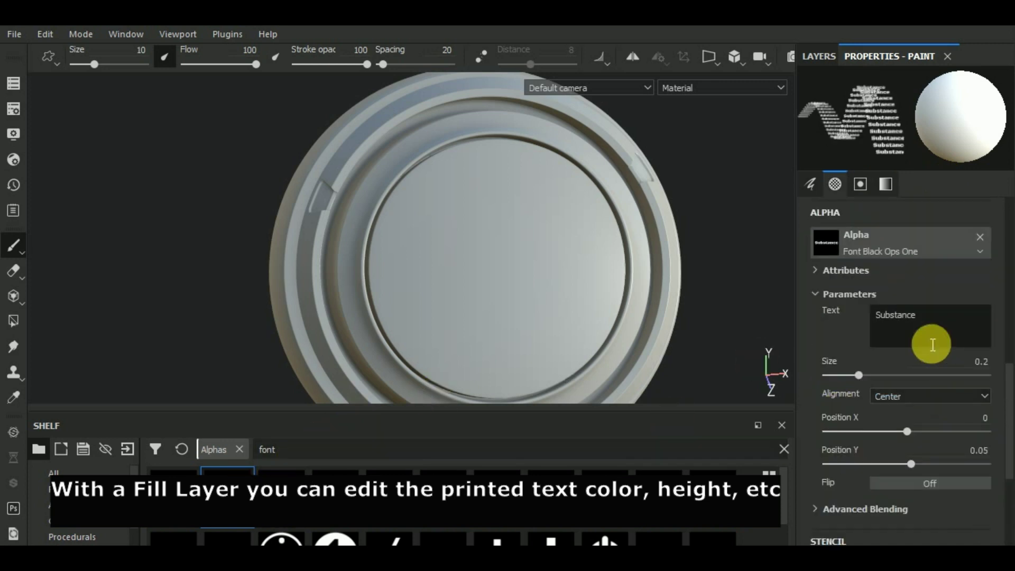
drag(897, 324, 864, 318)
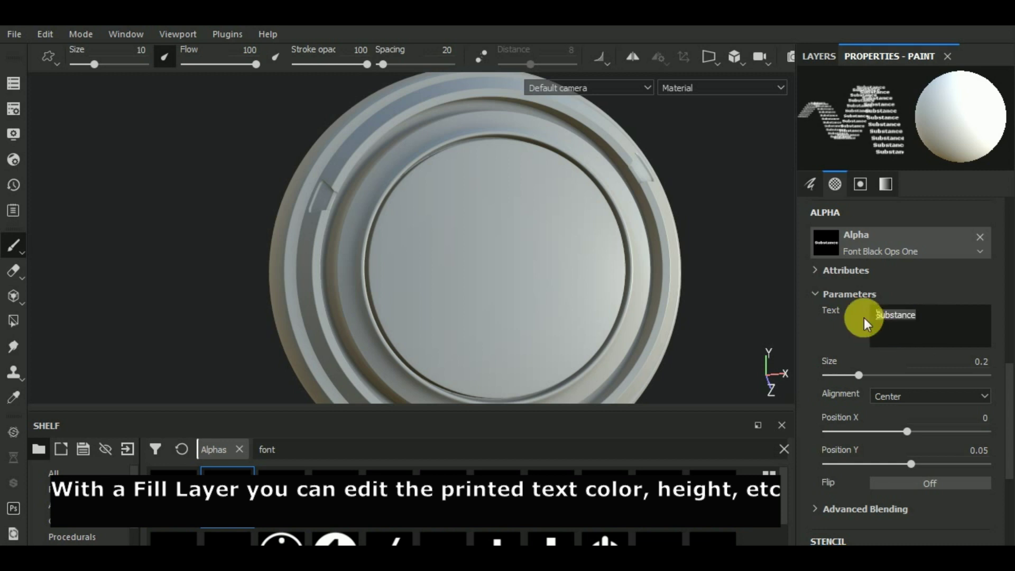
text(Metho)
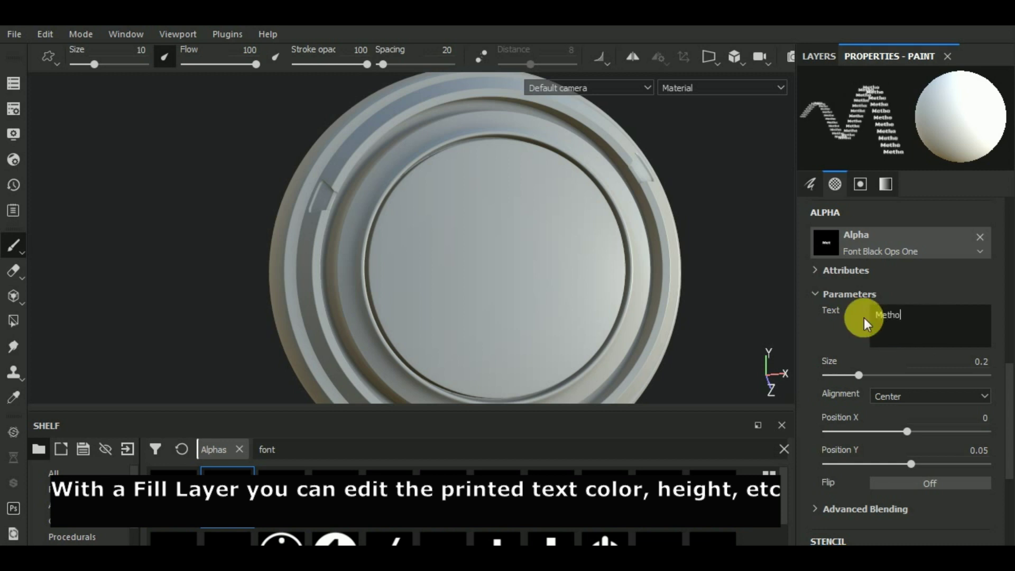
text(d #2)
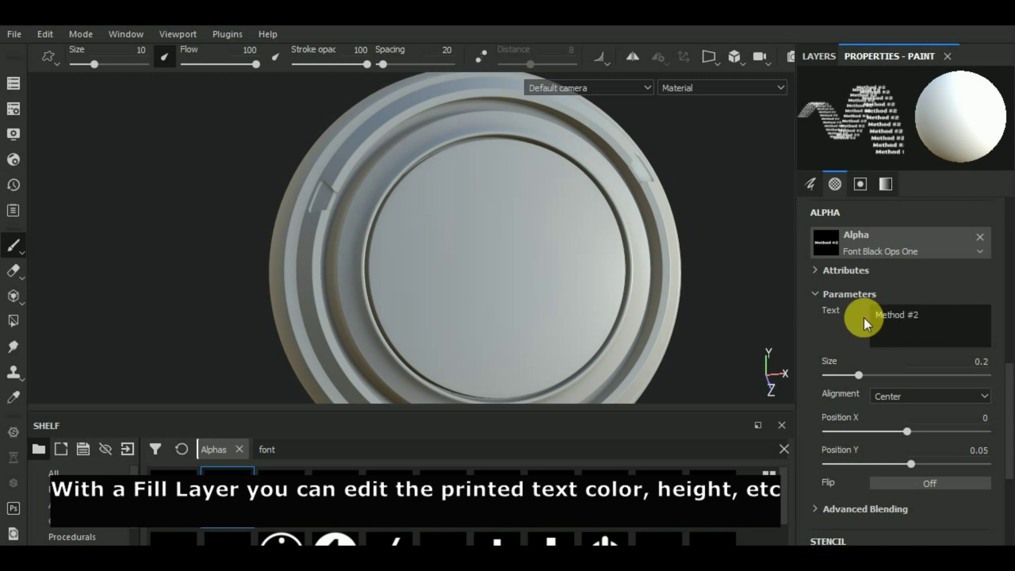
Step: Stamp 'Method #2' onto the lid through the mask at brush size 63.36
ctrl+right_drag(502, 238, 534, 238)
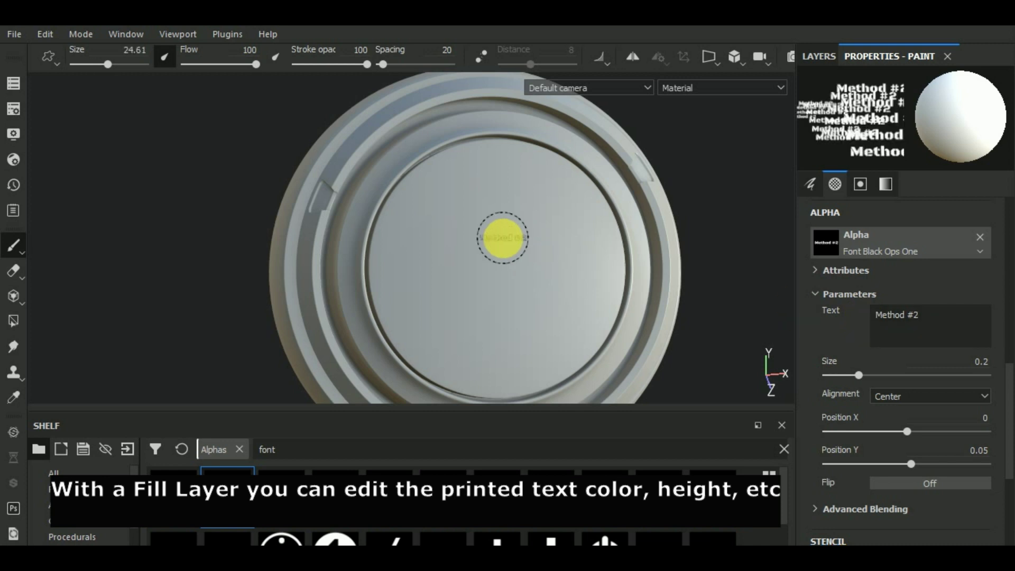
scroll(936, 401, down, 3)
scroll(936, 400, down, 5)
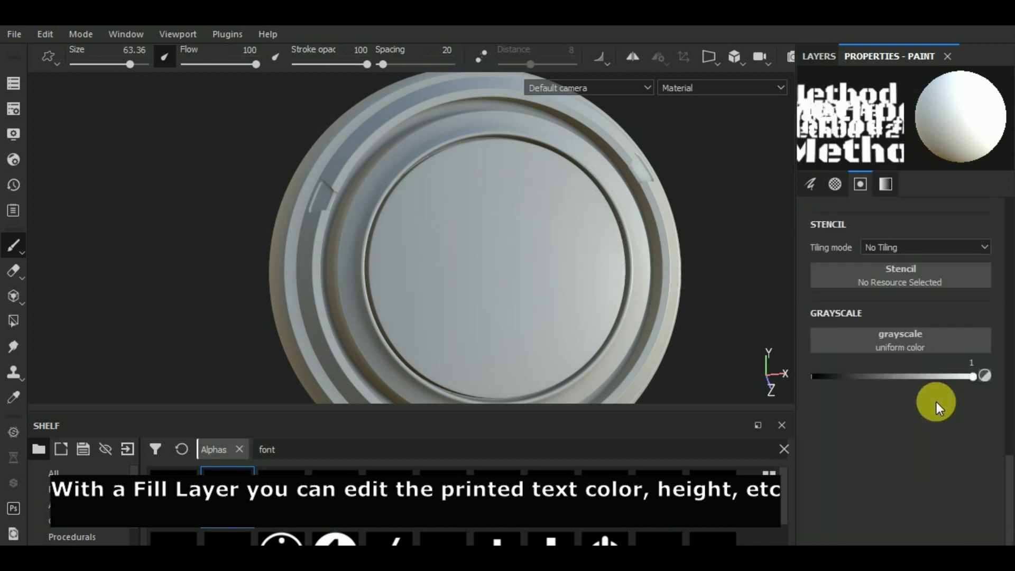
scroll(936, 402, up, 10)
click(491, 231)
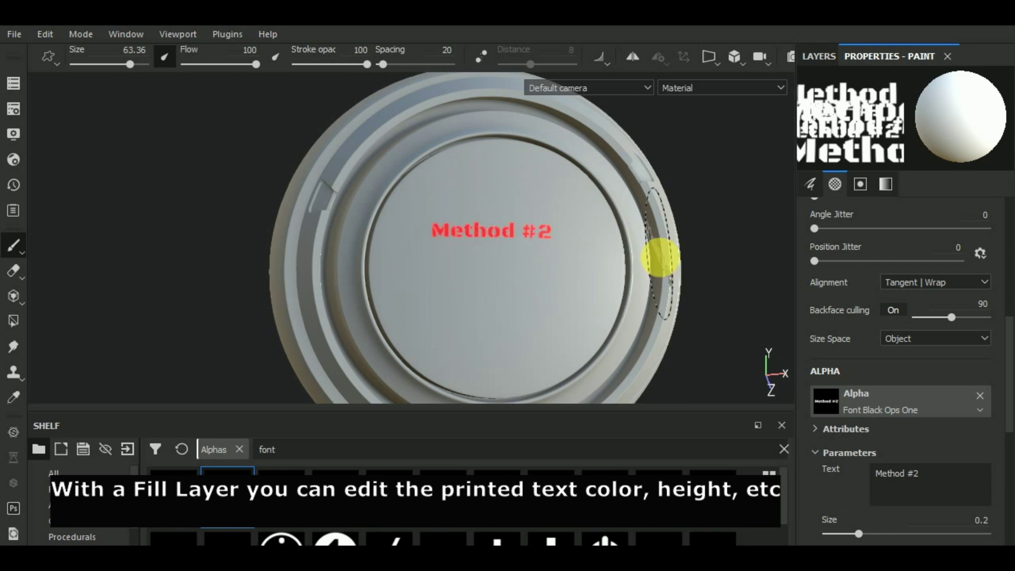
mouse_move(630, 268)
middle_down()
mouse_move(620, 272)
mouse_move(632, 271)
middle_up()
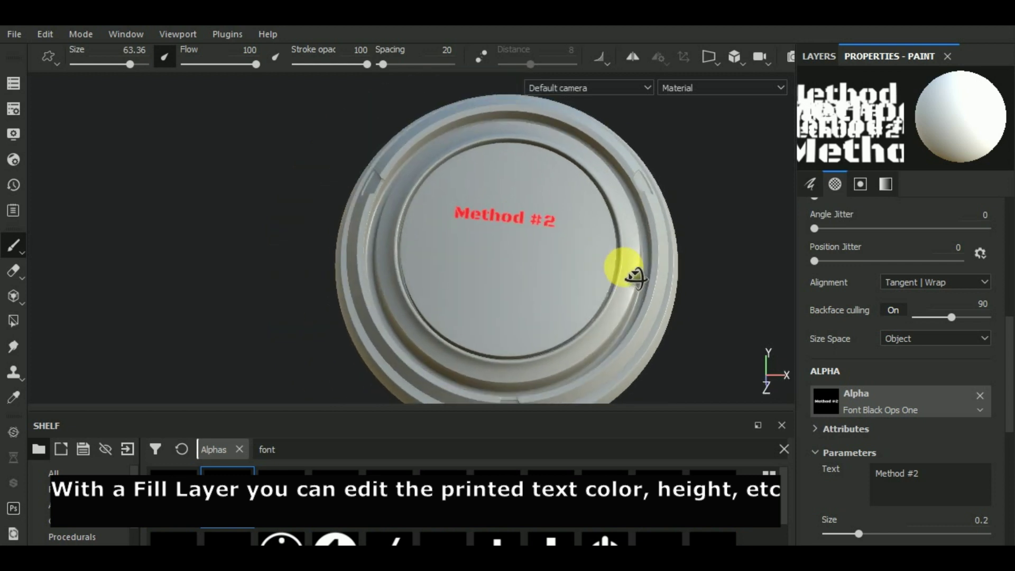
click(827, 52)
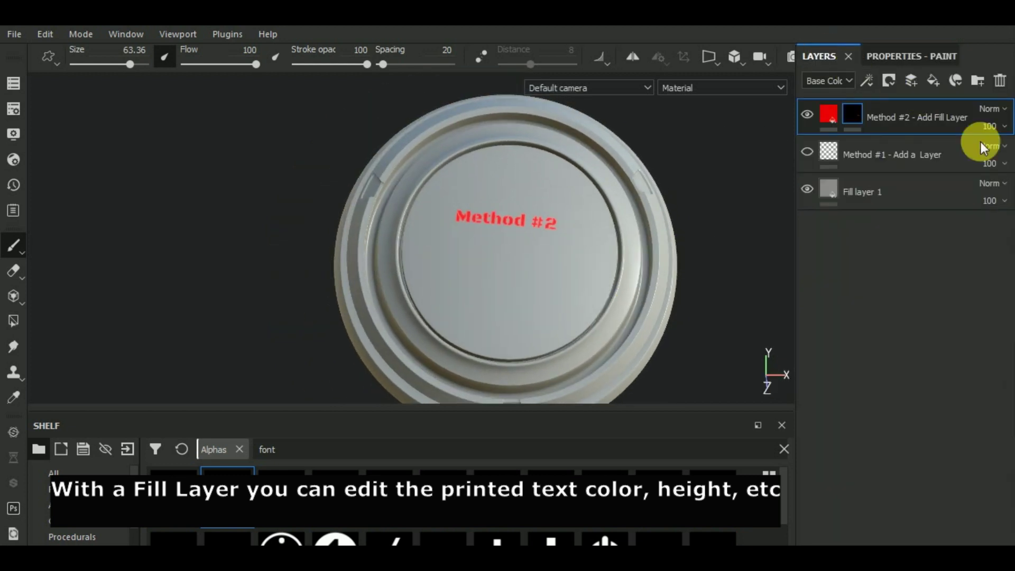
click(833, 116)
Step: Change the Method #2 fill's base colour from red to blue
click(908, 57)
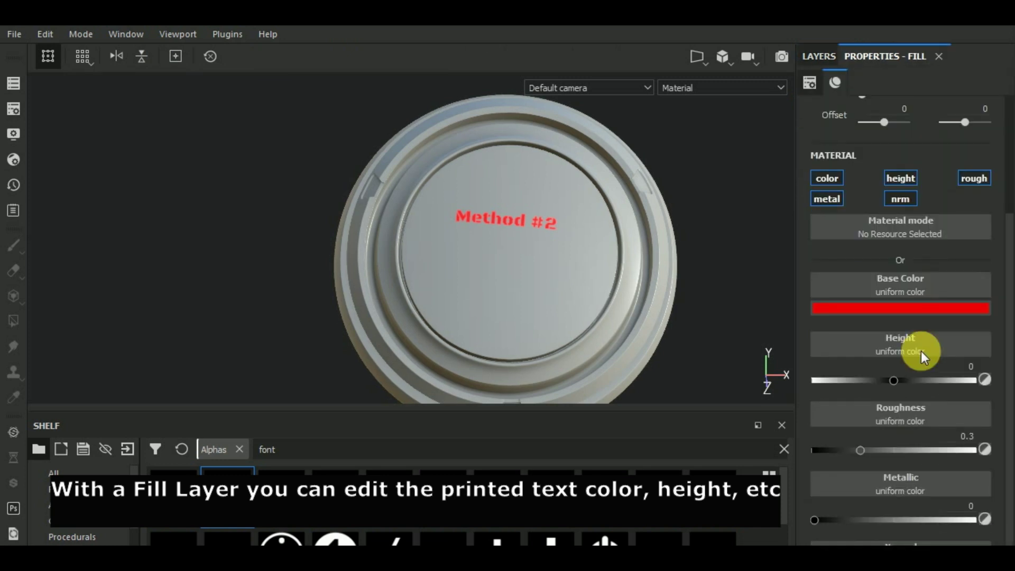
click(925, 308)
drag(928, 388, 924, 386)
alt+drag(749, 313, 765, 301)
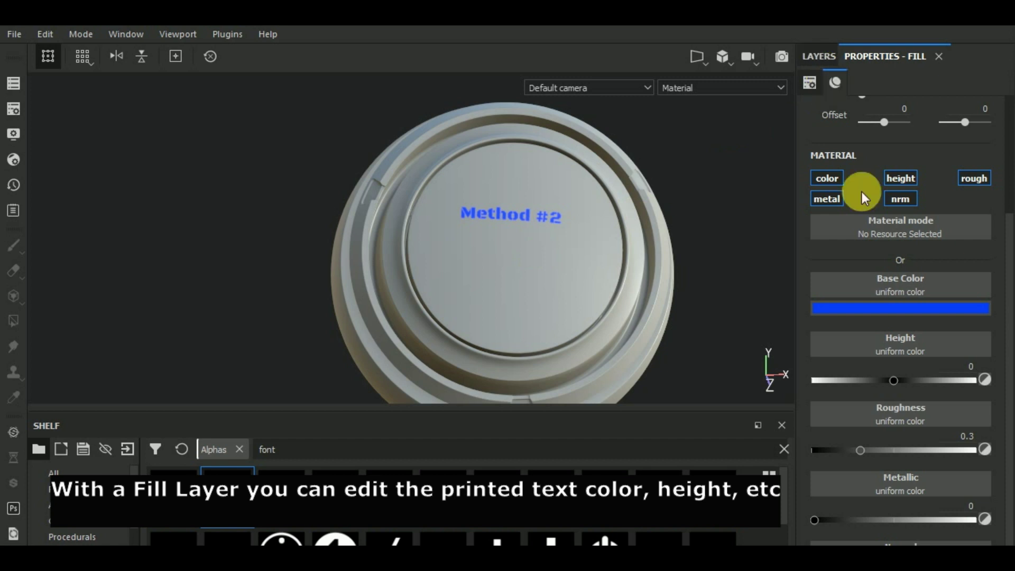
Step: Turn off the fill's normal channel, set height to 1, and inspect the raised text
scroll(898, 438, down, 1)
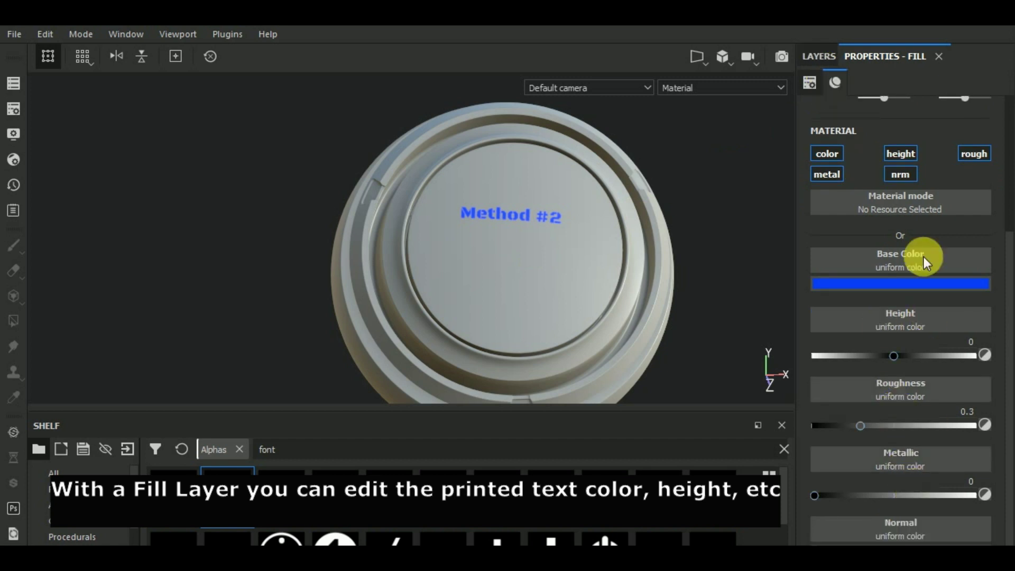
click(905, 178)
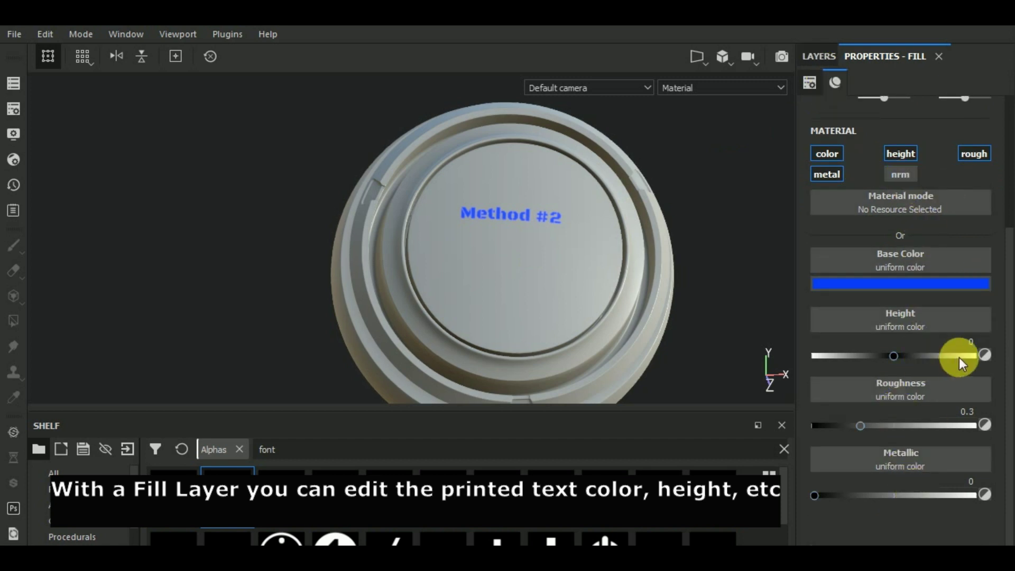
click(959, 358)
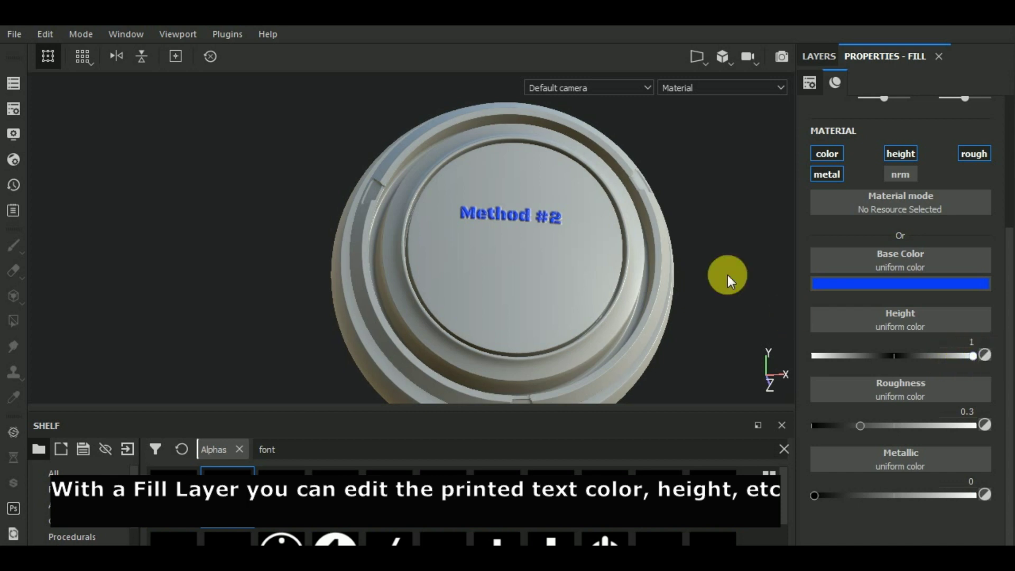
alt+drag(758, 236, 776, 248)
scroll(556, 269, up, 3)
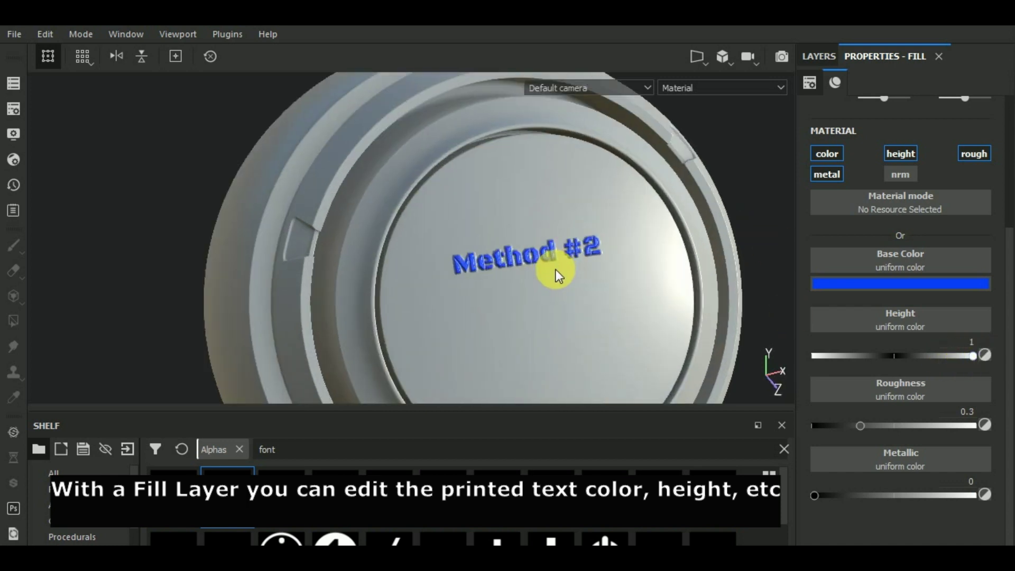
scroll(556, 268, down, 2)
scroll(556, 268, down, 2)
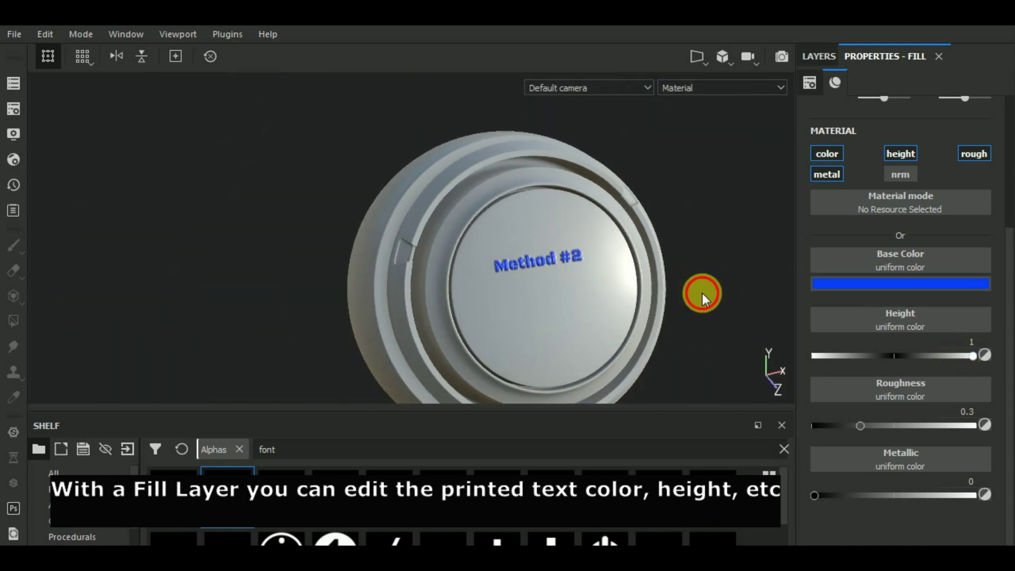
alt+drag(702, 293, 677, 296)
Step: Stamp a second Method #2 below the first on the fill layer's mask
click(816, 57)
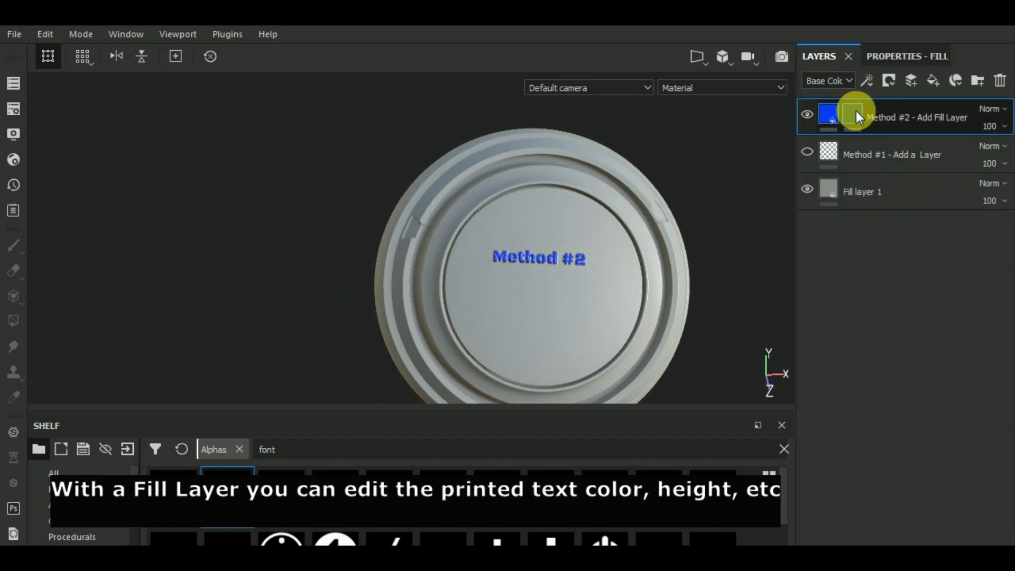
click(852, 114)
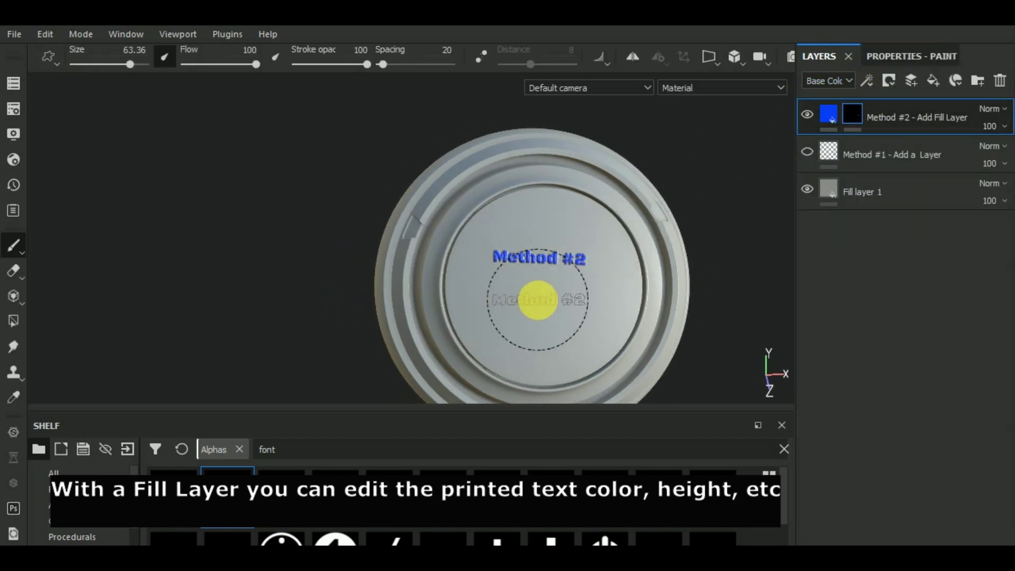
click(539, 296)
scroll(618, 294, down, 1)
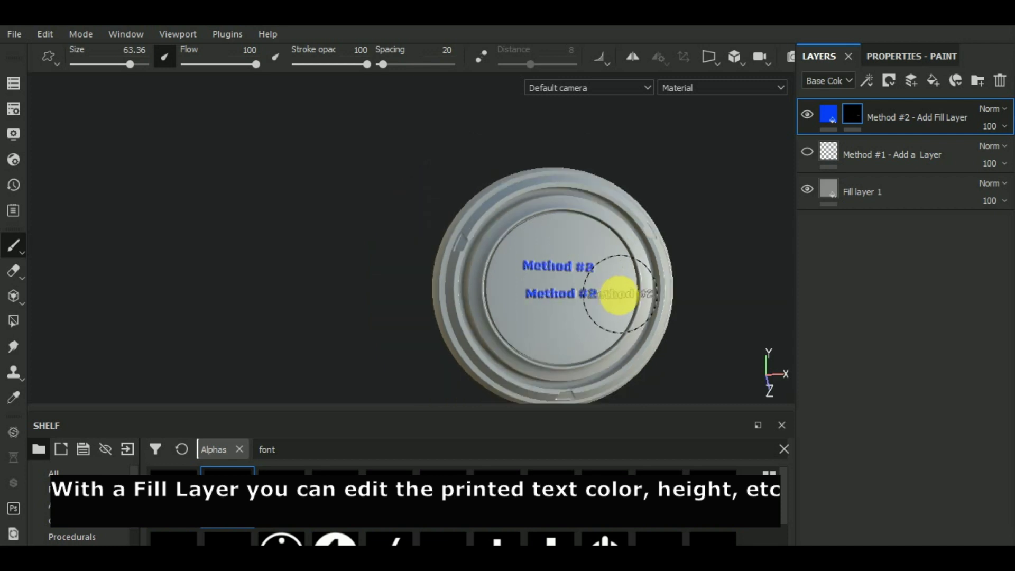
alt+drag(709, 295, 555, 305)
scroll(600, 305, up, 3)
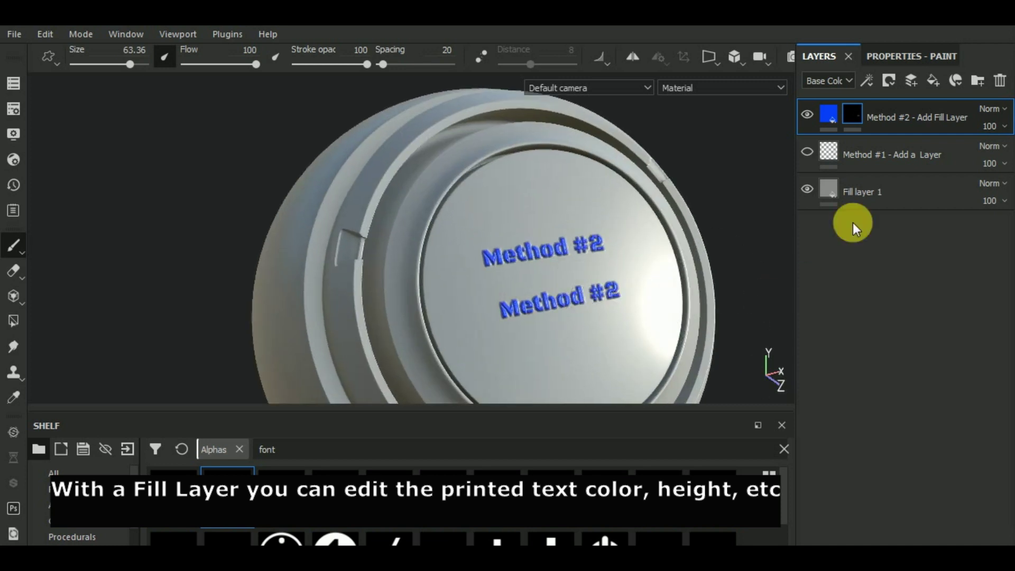
Step: Recolour the Method #2 text yellow, then hide the Method #2 layer
click(832, 115)
click(898, 56)
scroll(898, 303, down, 1)
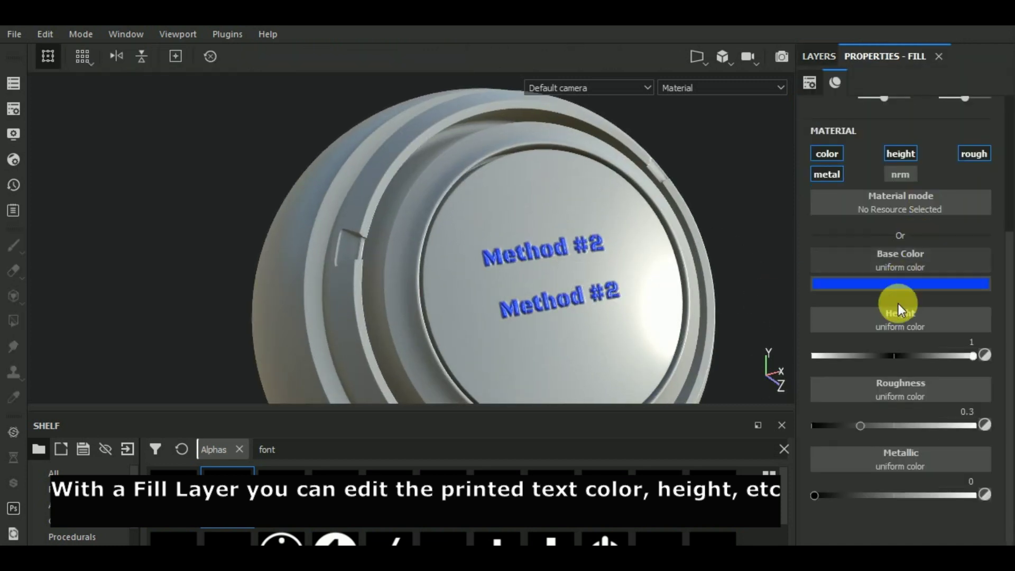
click(905, 286)
mouse_move(931, 362)
mouse_down()
mouse_move(937, 318)
mouse_move(936, 424)
mouse_up()
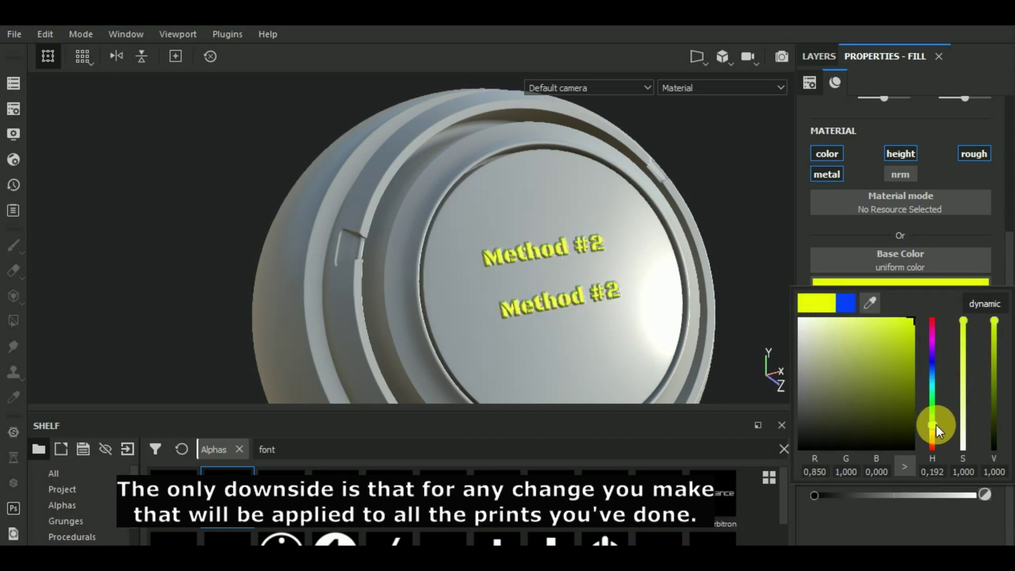
click(497, 296)
mouse_move(758, 219)
alt+mouse_down()
mouse_move(597, 255)
mouse_move(747, 245)
alt+mouse_up()
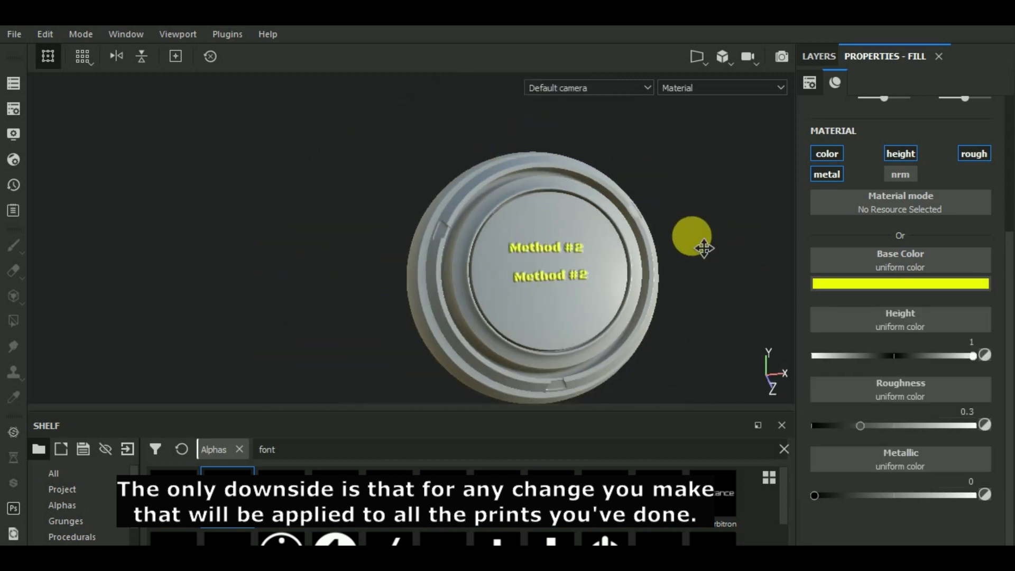
alt+middle_drag(747, 246, 679, 226)
click(820, 56)
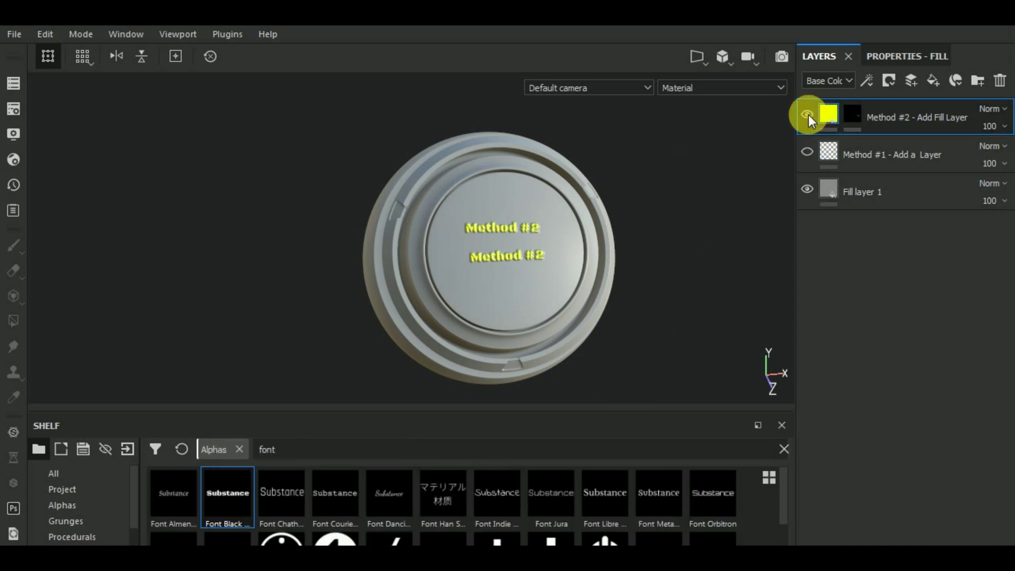
click(834, 108)
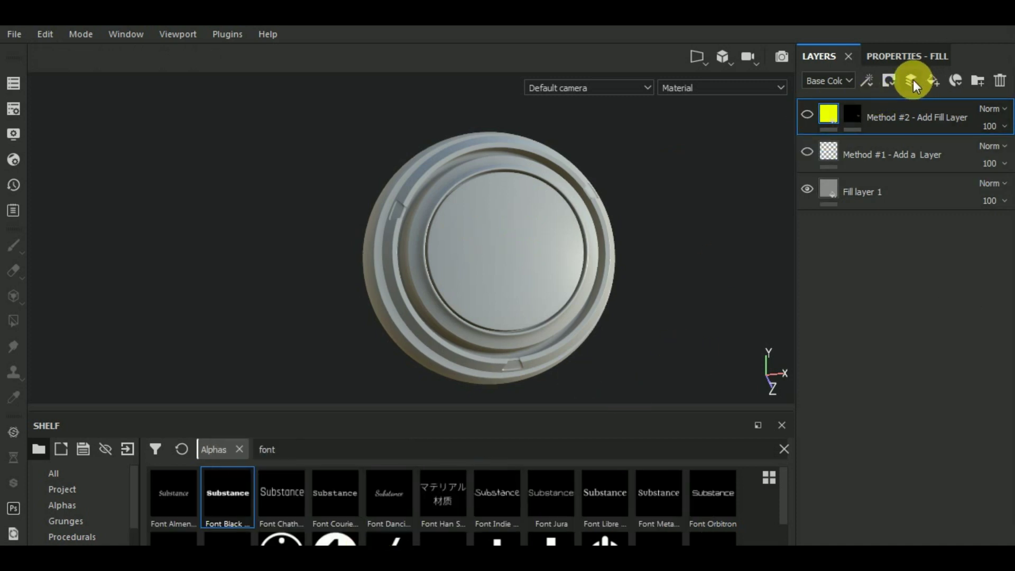
Step: Add a paint layer named 'Mehod #3 - Pre made fonts' and show its paint properties
click(912, 80)
double_click(857, 118)
text(Method #3 / Pre made font)
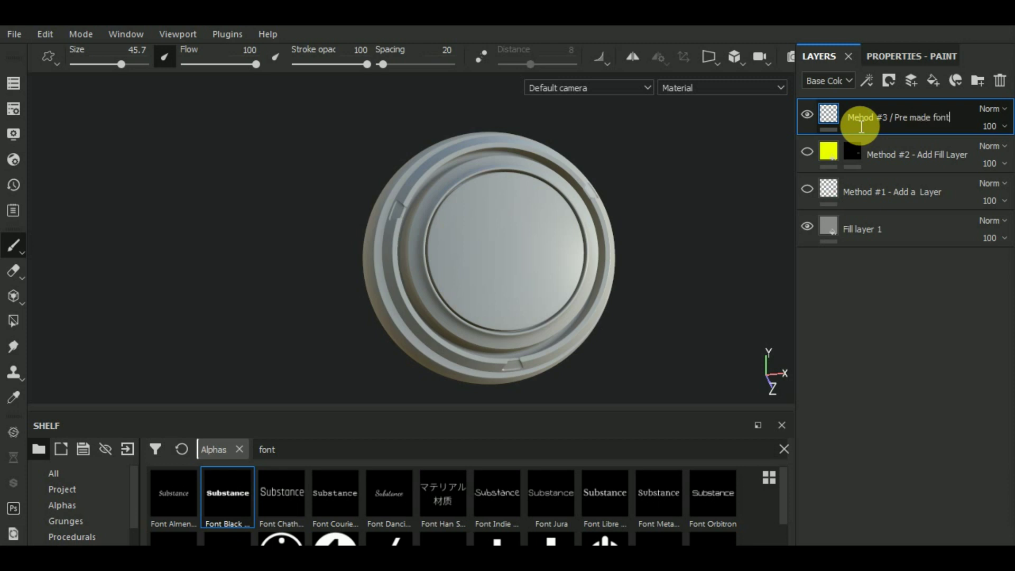
text(s)
key(BackSpace)
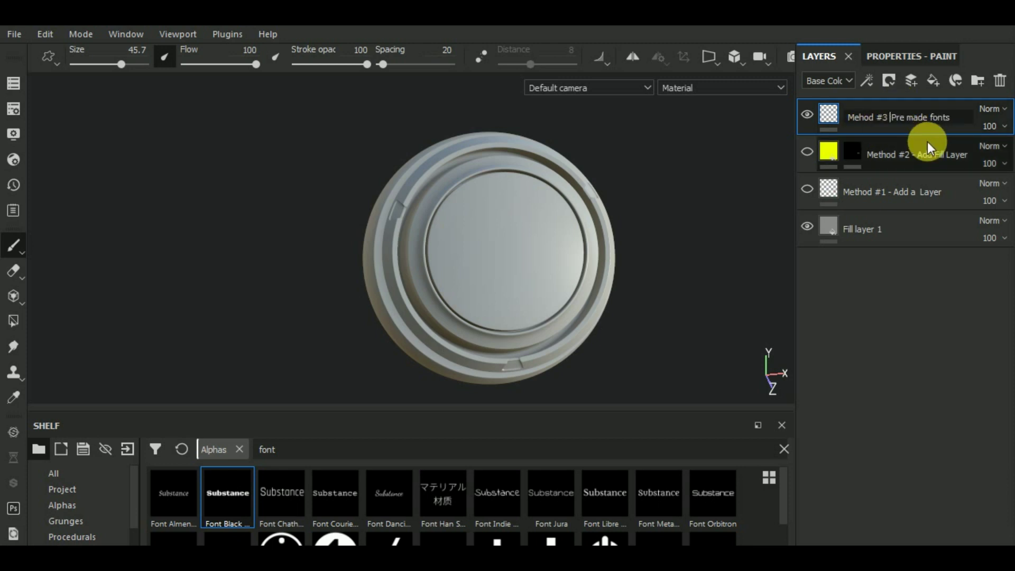
text(-)
key(Return)
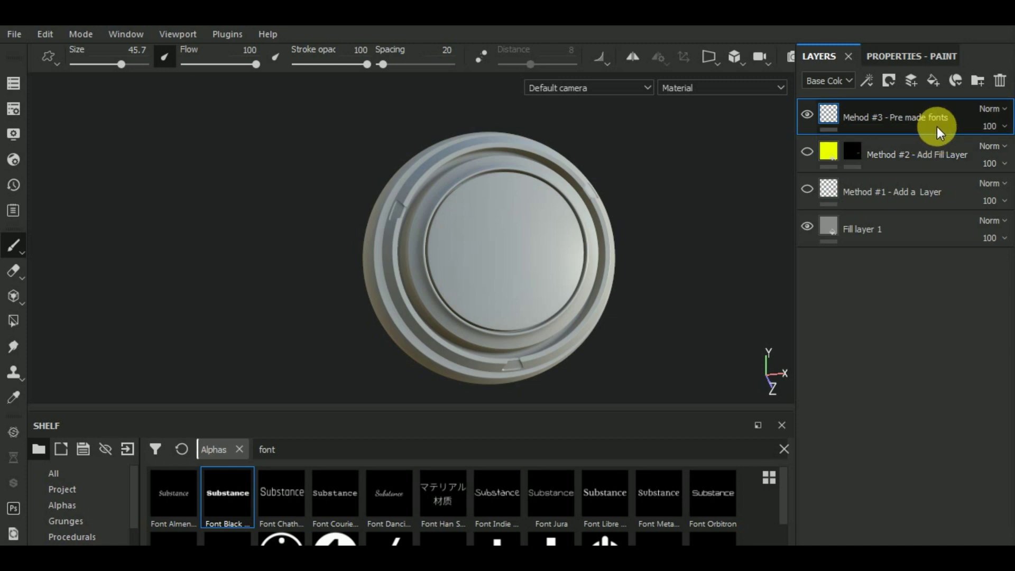
click(890, 58)
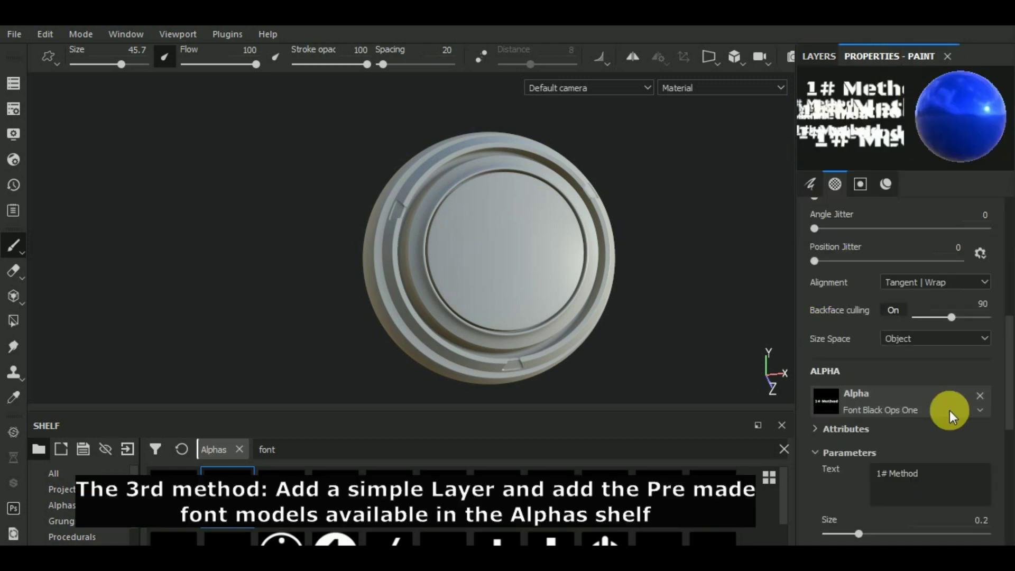
Step: Load the Authorized Personnel Only text alpha and set the paint colour to cyan
mouse_move(584, 351)
mouse_down()
mouse_move(593, 398)
mouse_move(593, 227)
mouse_up()
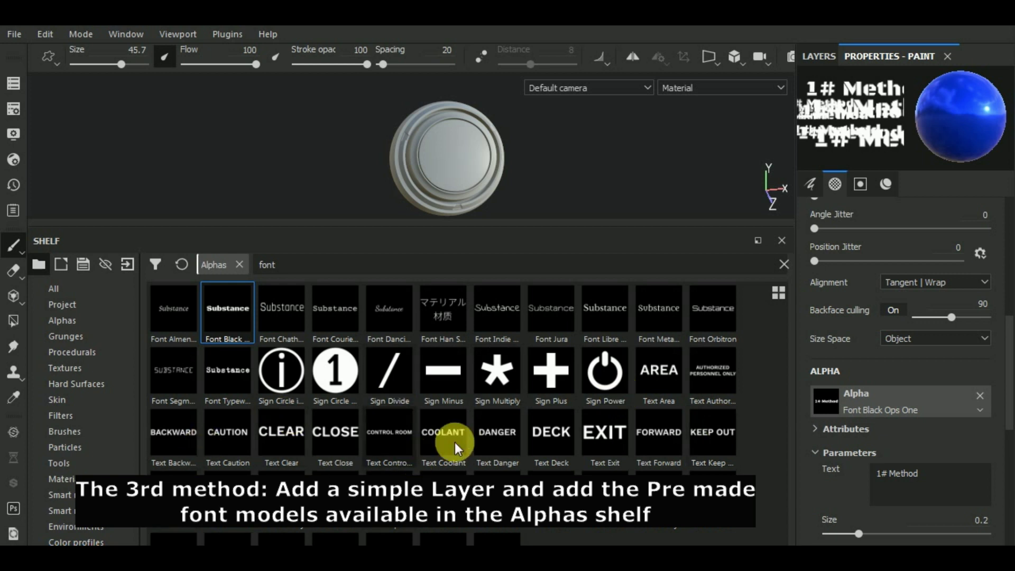
click(715, 363)
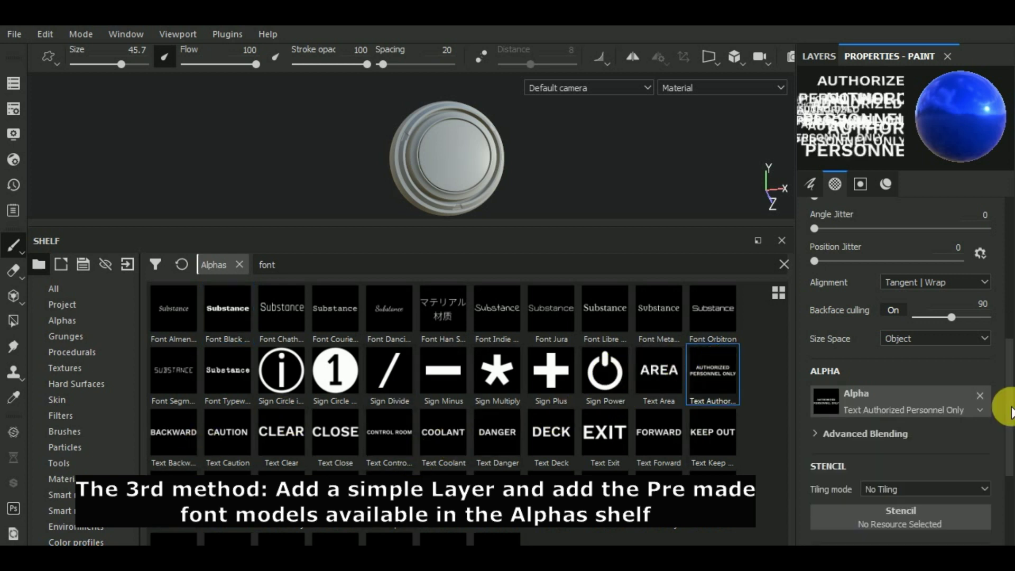
scroll(990, 413, down, 3)
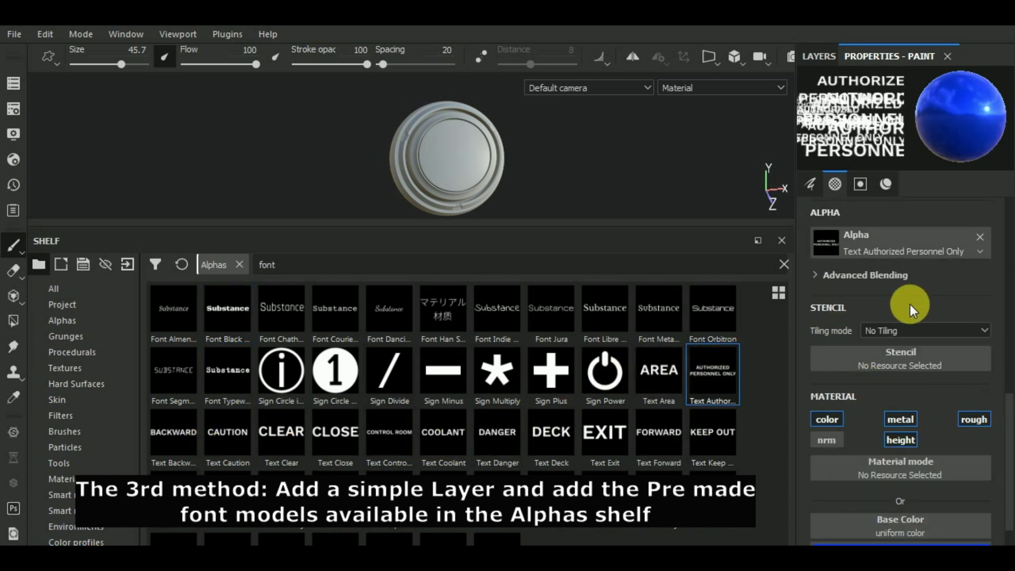
scroll(858, 443, down, 3)
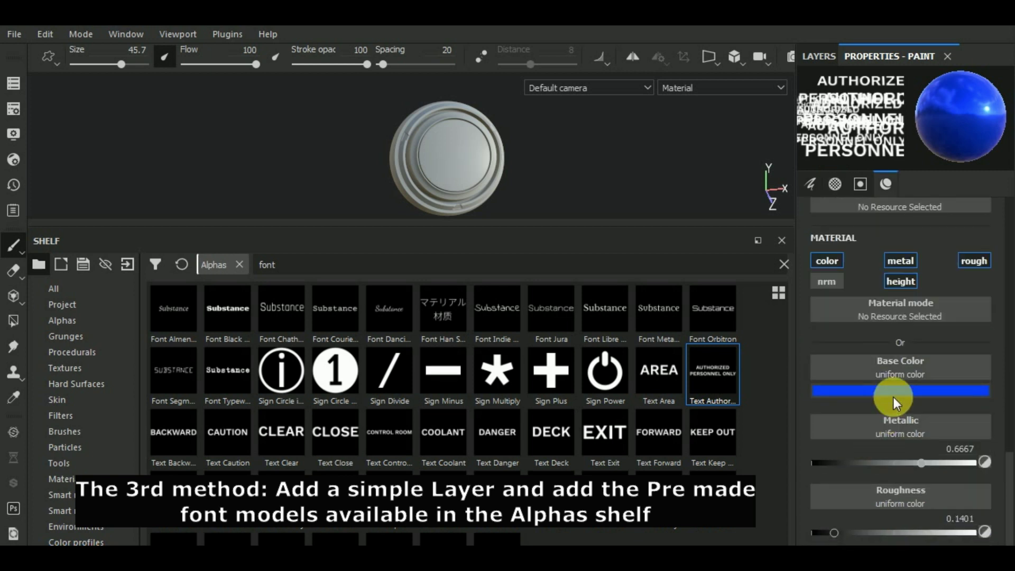
click(873, 390)
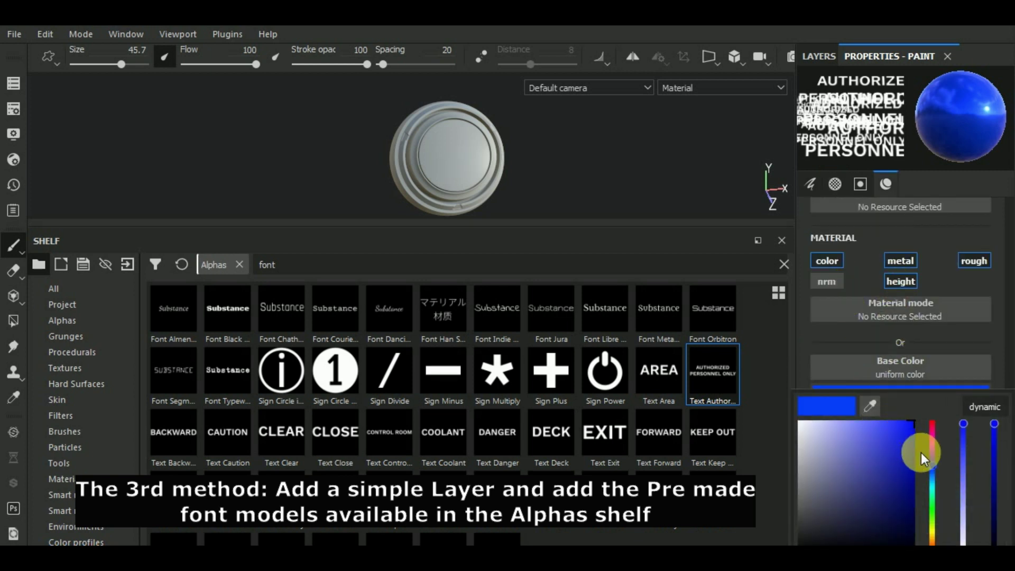
drag(936, 467, 933, 491)
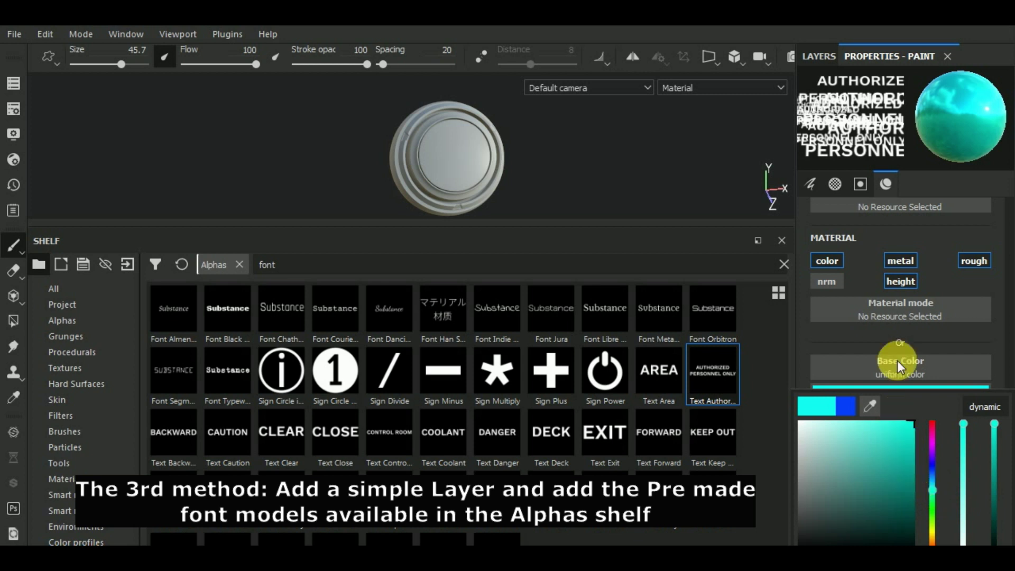
click(925, 332)
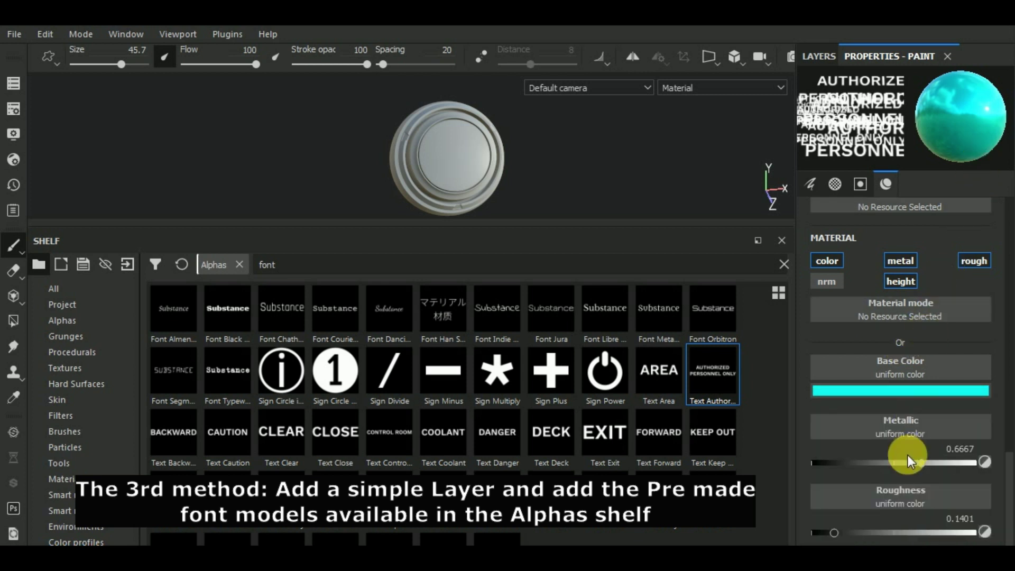
Step: Set metallic to about 0.285 and lower the paint height to around 0.64
mouse_move(915, 462)
mouse_down()
mouse_move(960, 462)
mouse_move(858, 462)
mouse_up()
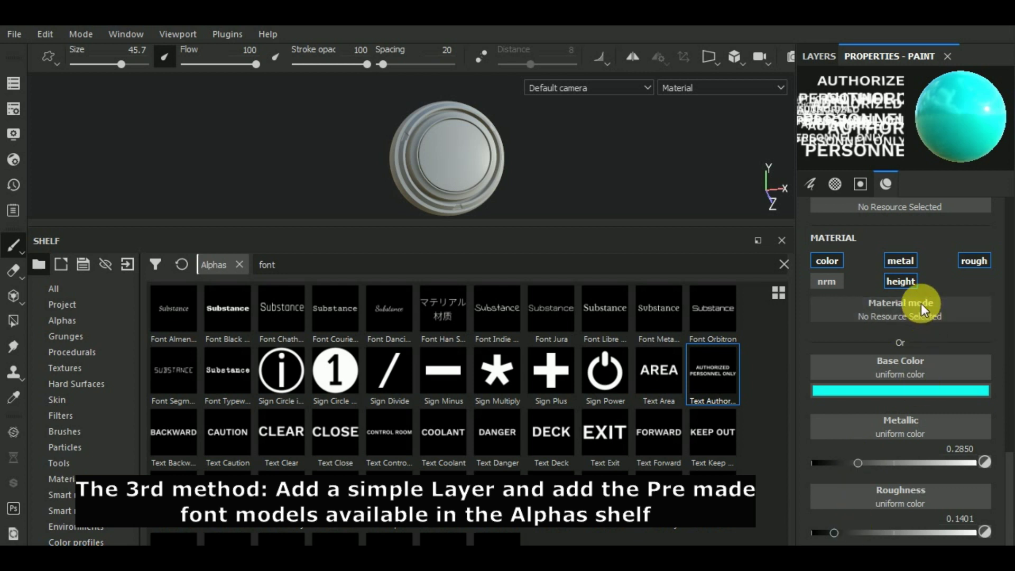
click(974, 262)
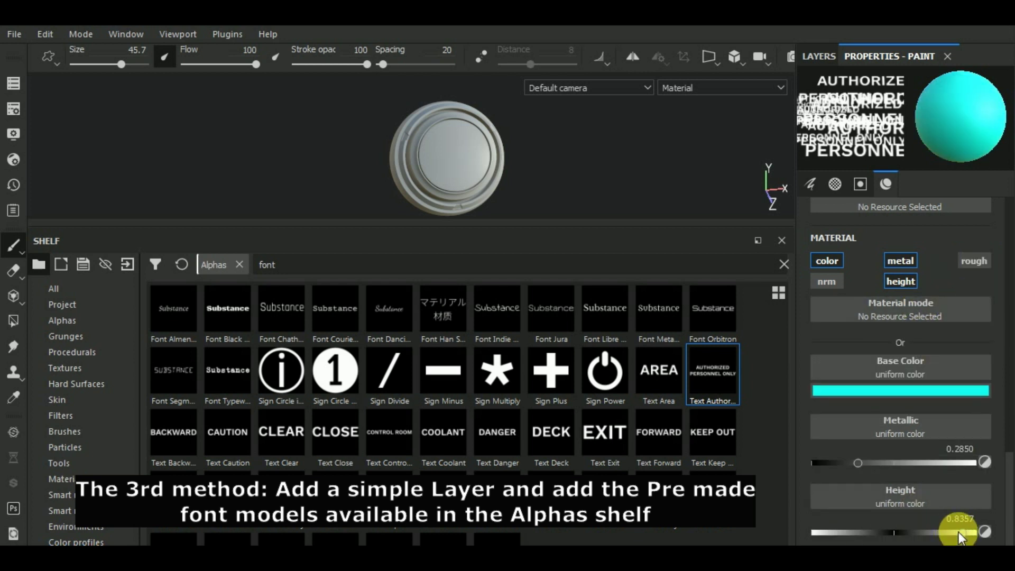
drag(961, 532, 927, 531)
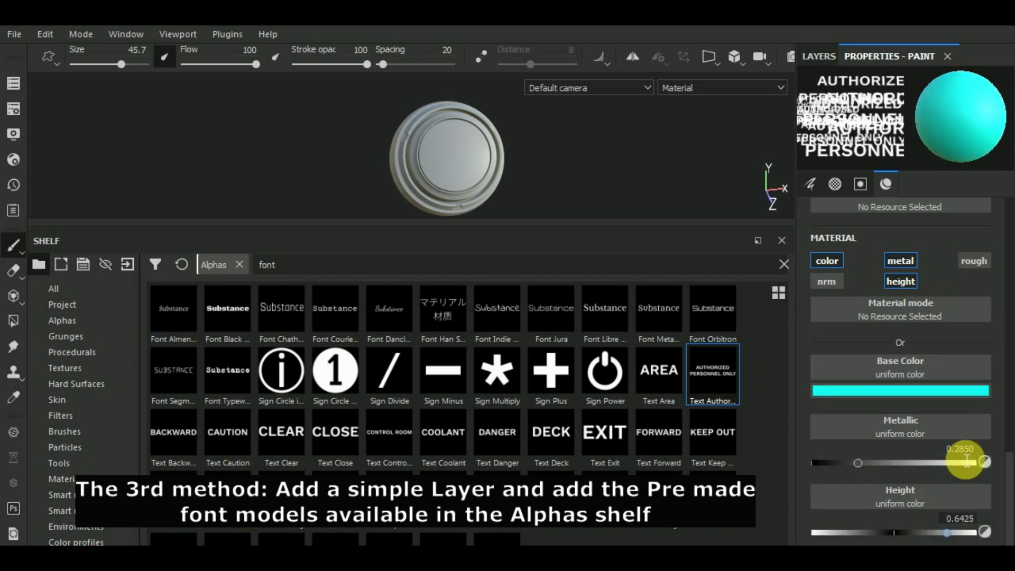
click(973, 259)
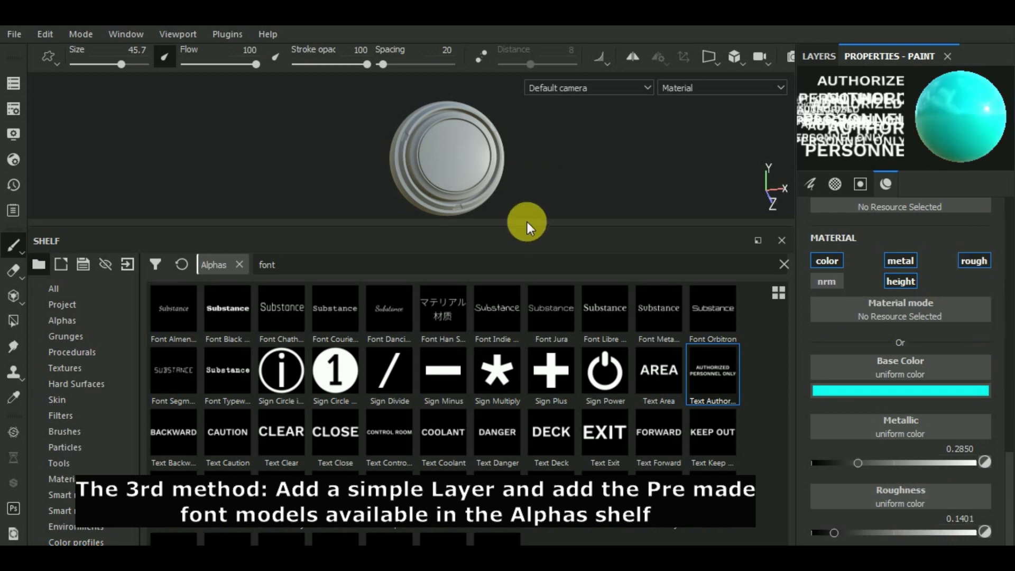
drag(528, 225, 533, 392)
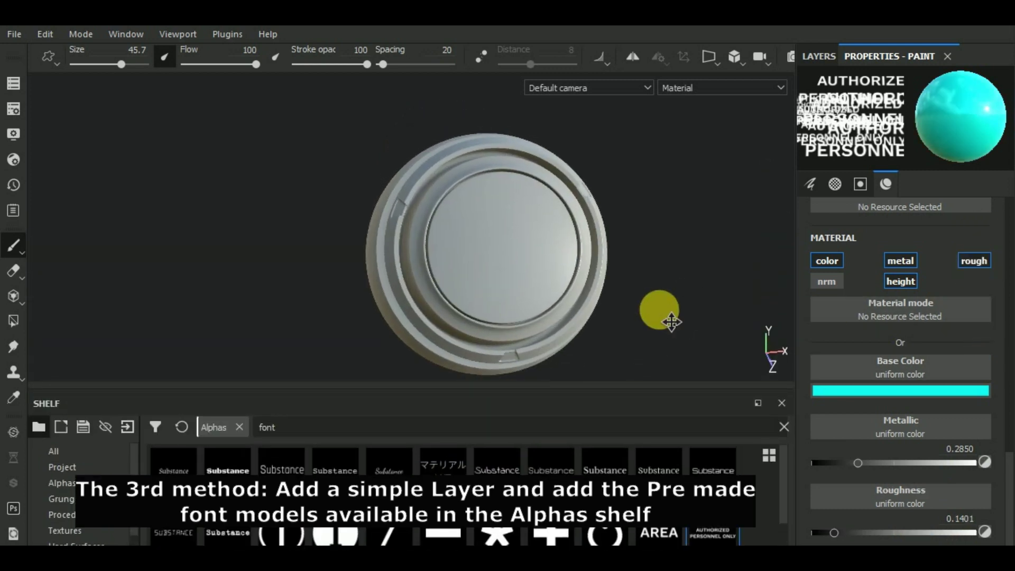
Step: Enlarge the brush to about 54 and stamp Authorized Personnel Only on the lid centre
alt+drag(664, 317, 562, 301)
scroll(371, 228, up, 3)
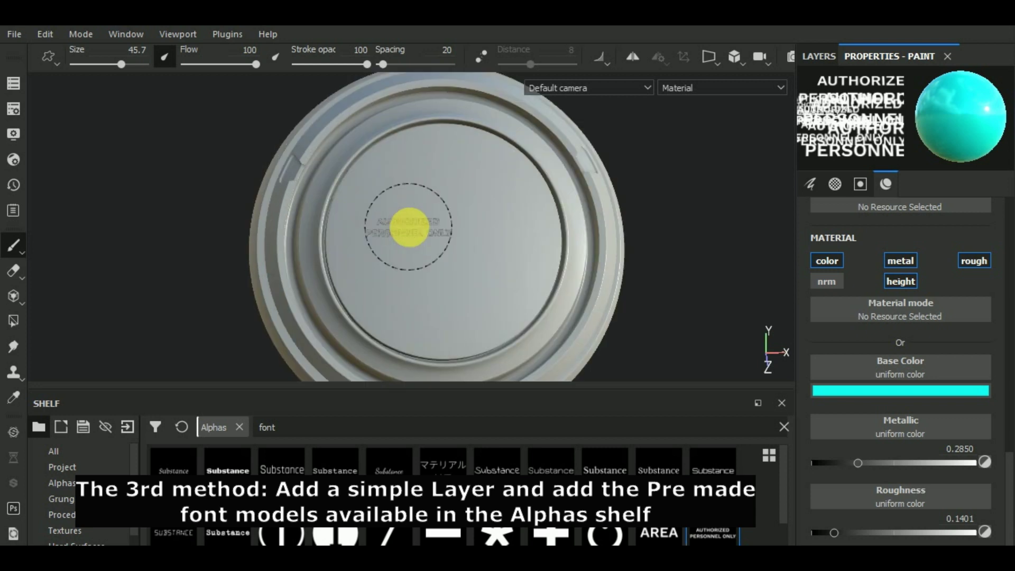
ctrl+right_drag(435, 233, 444, 233)
click(449, 190)
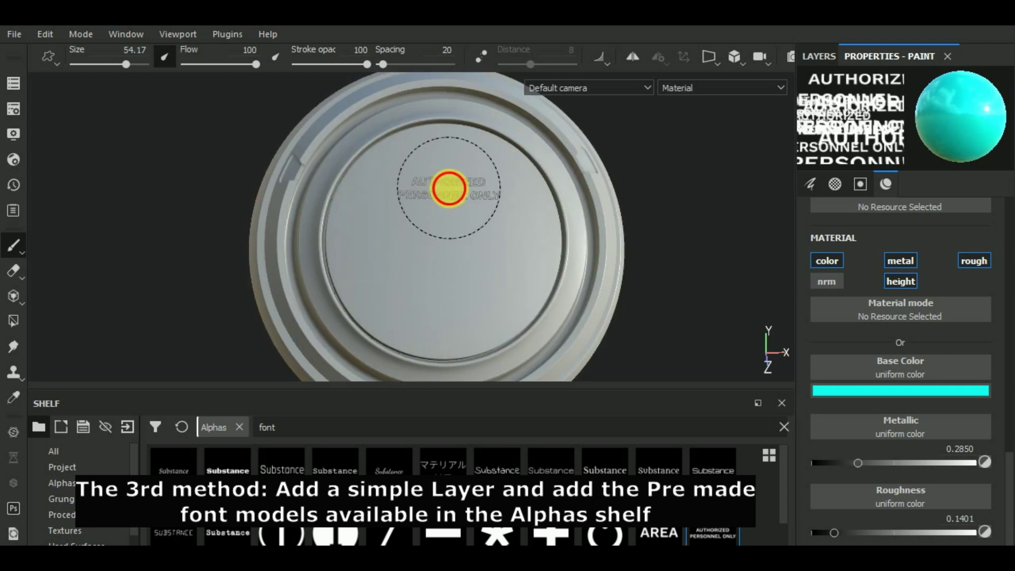
mouse_move(739, 273)
alt+mouse_down()
mouse_move(785, 286)
mouse_move(705, 275)
alt+mouse_up()
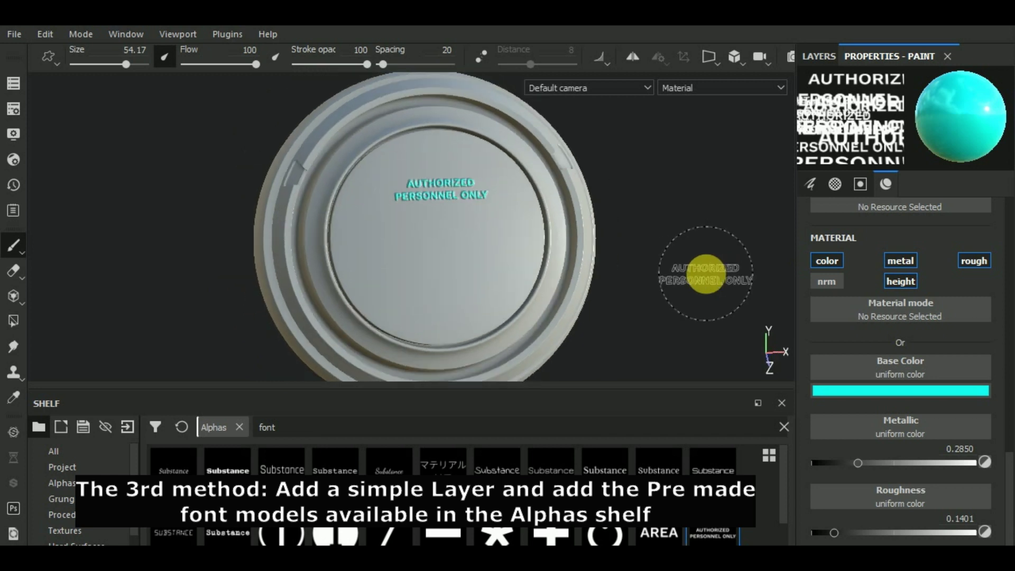
Step: Stamp a red AREA text alpha beneath it on the lid
click(868, 388)
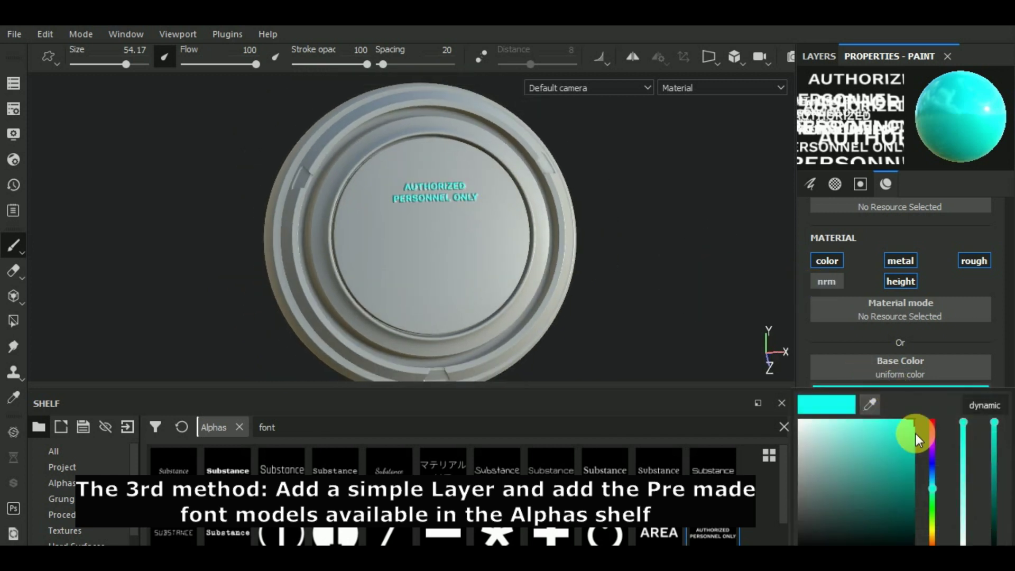
drag(931, 486, 931, 416)
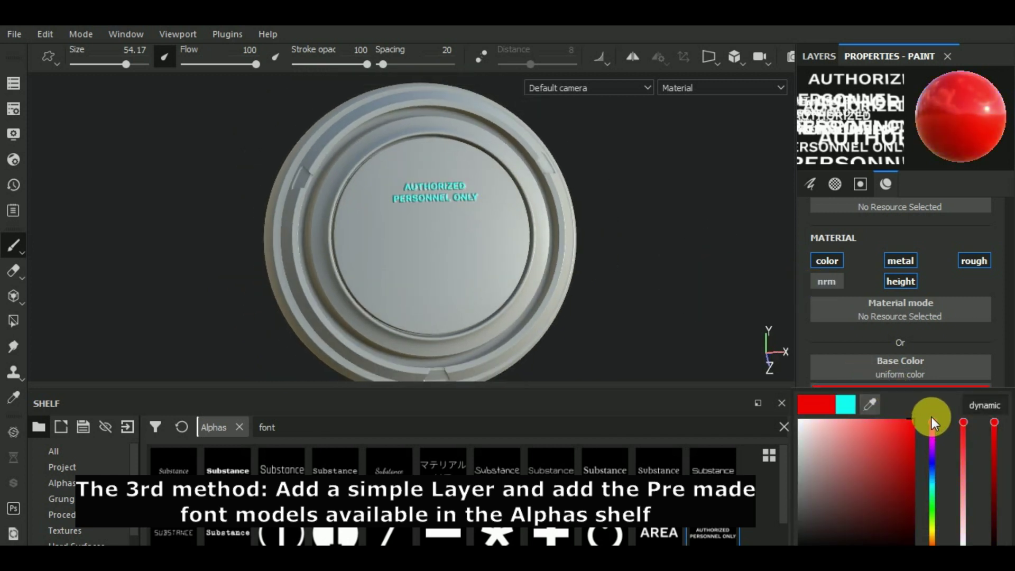
click(692, 260)
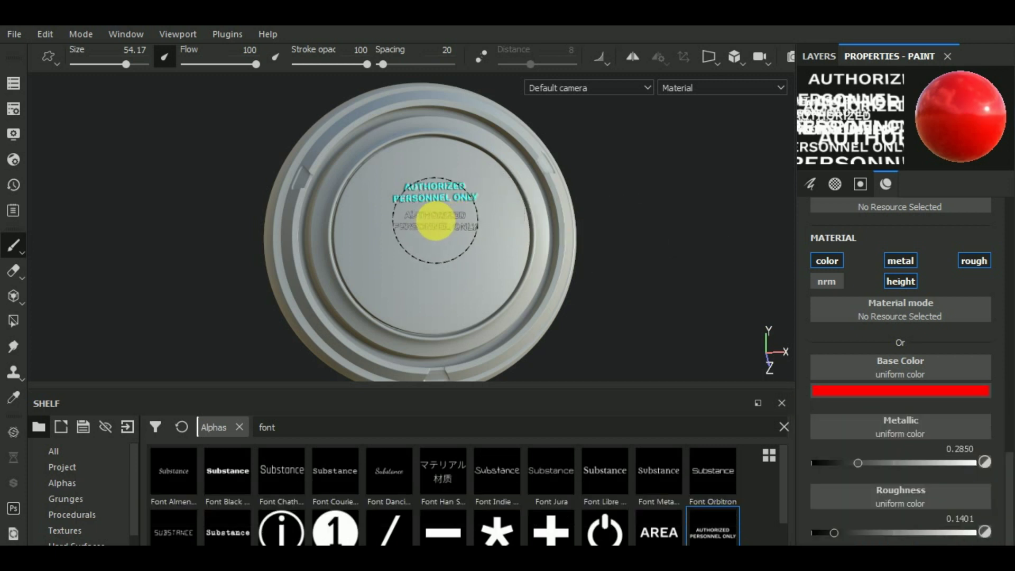
click(655, 528)
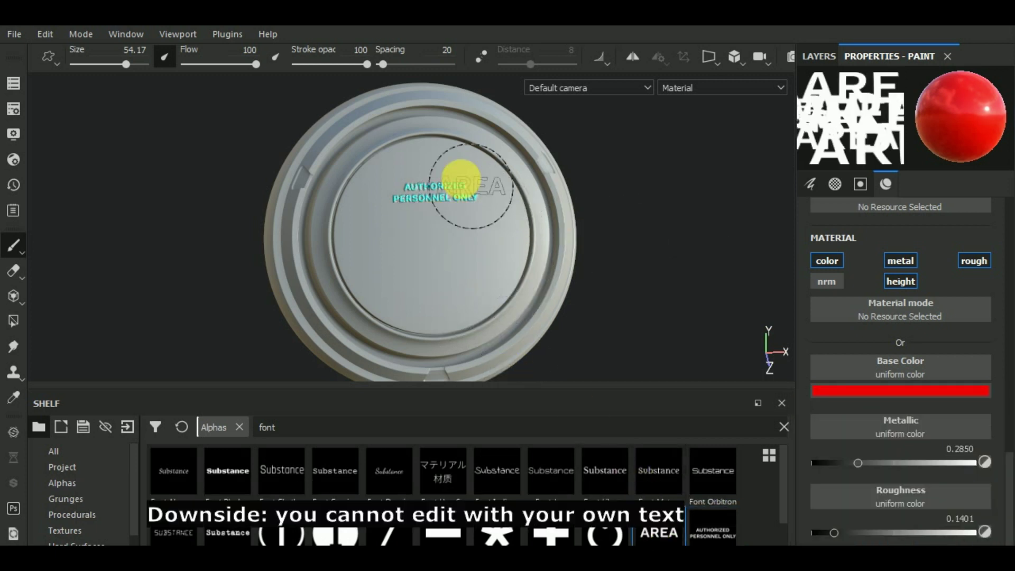
click(430, 220)
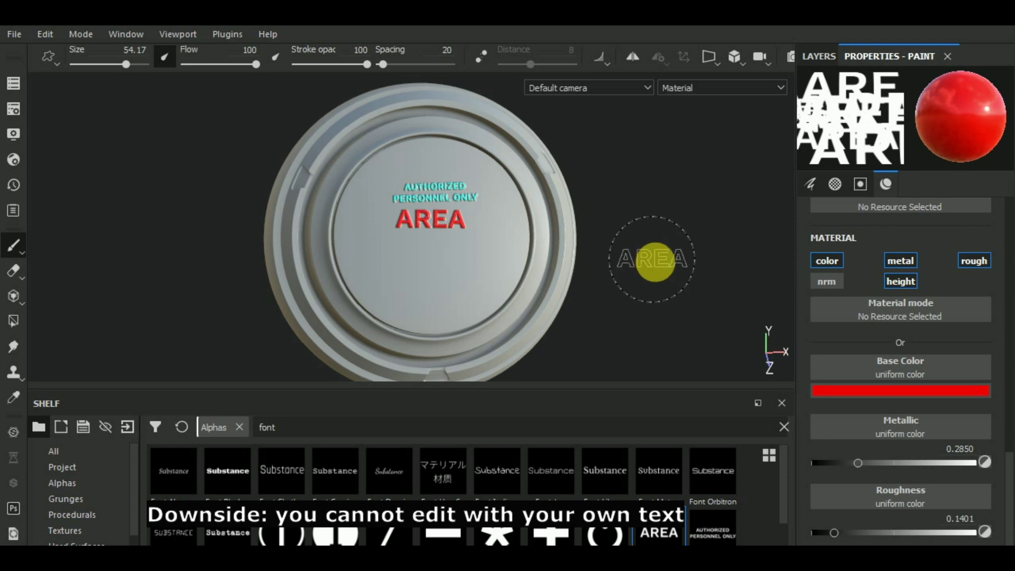
mouse_move(658, 276)
alt+mouse_down()
mouse_move(641, 283)
mouse_move(729, 272)
alt+mouse_up()
click(820, 56)
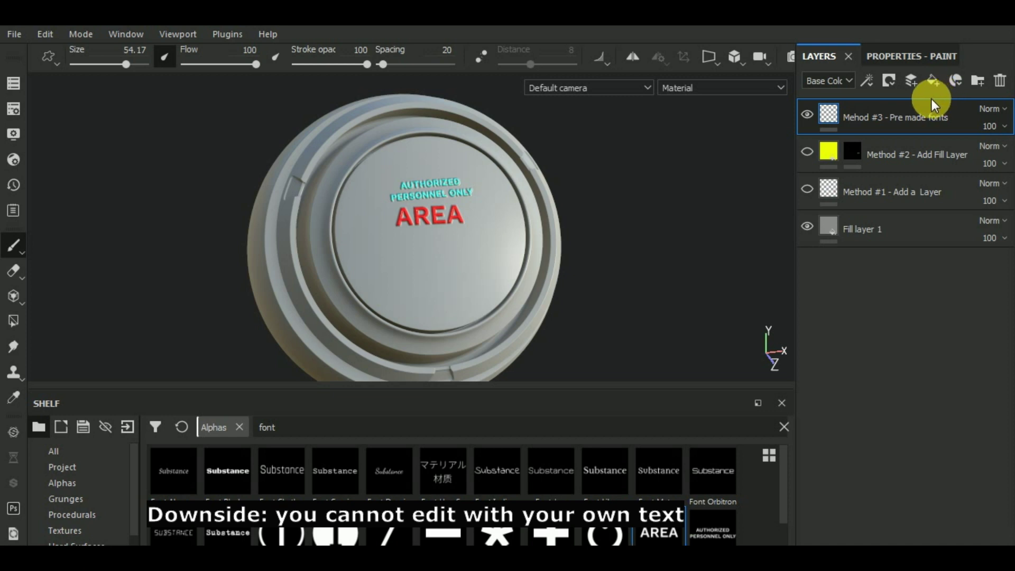
Step: Extend the Method #3 layer name and copy it
mouse_move(602, 306)
alt+mouse_down()
mouse_move(626, 288)
mouse_move(621, 313)
alt+mouse_up()
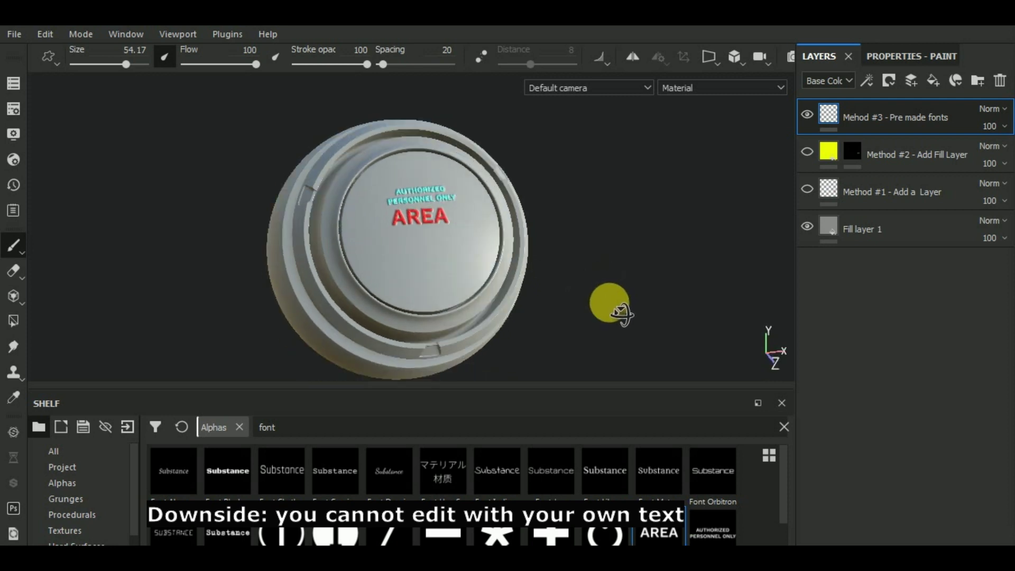
double_click(865, 117)
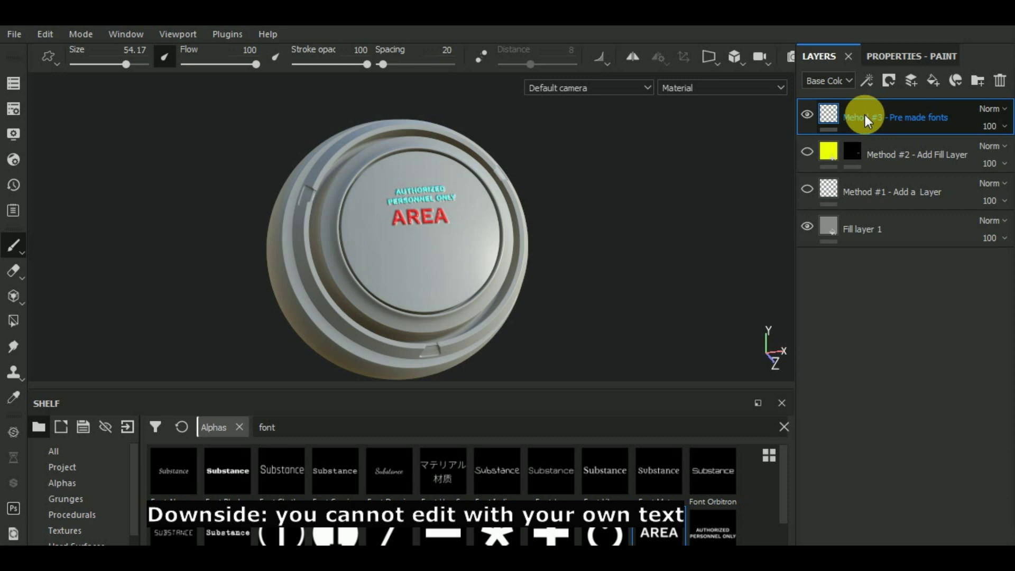
click(961, 124)
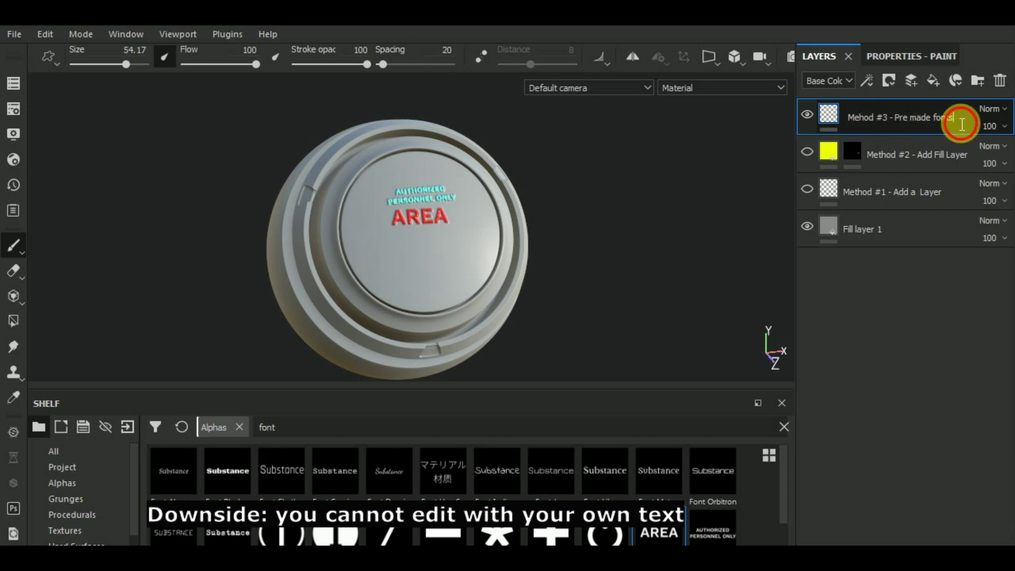
text(wit)
key(Return)
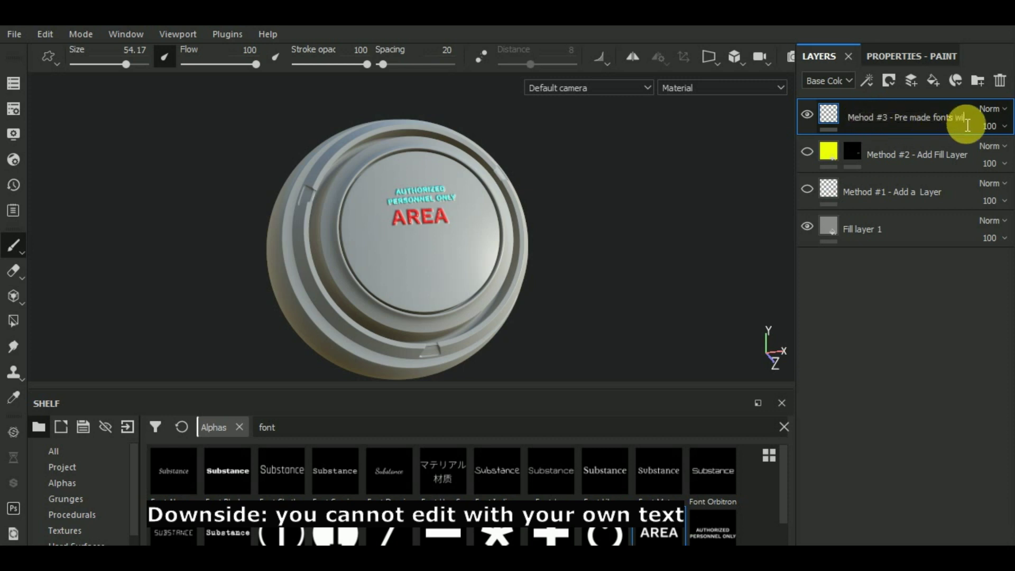
text(h layer)
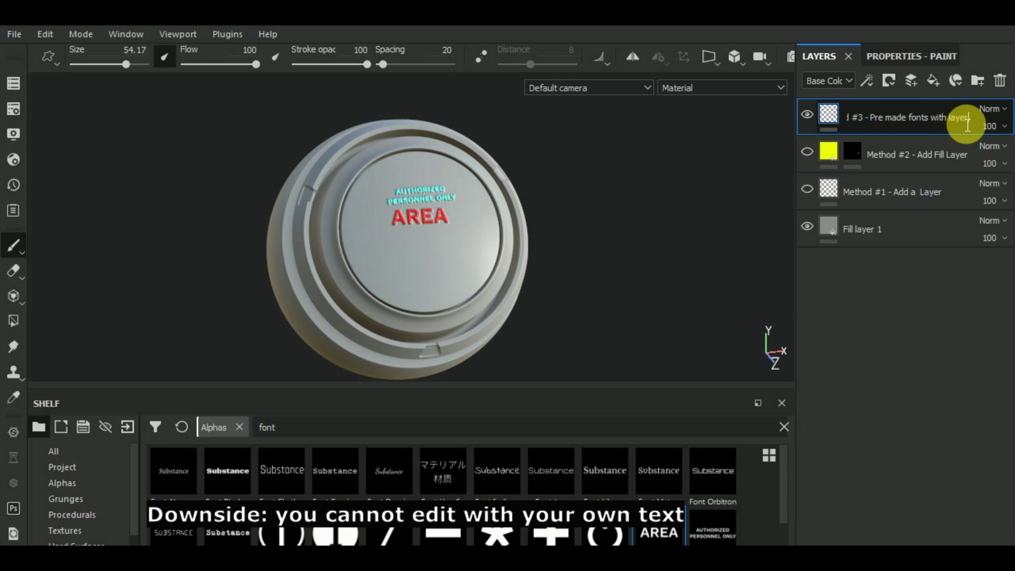
drag(974, 115, 792, 106)
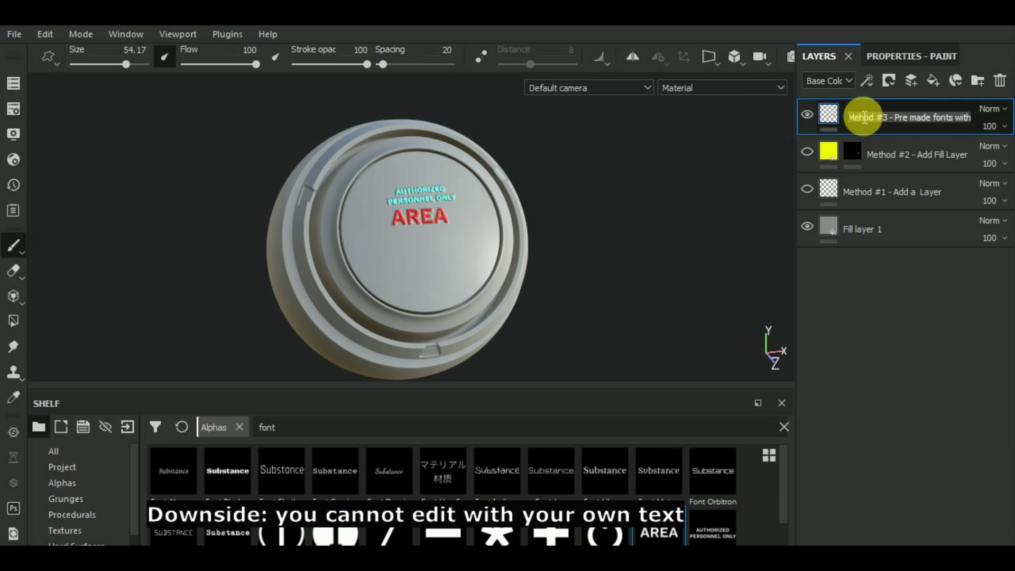
Step: Hide Method #3 and add a fill layer named 'Mehod #4 - Pre made fonts with fill layer'
click(811, 114)
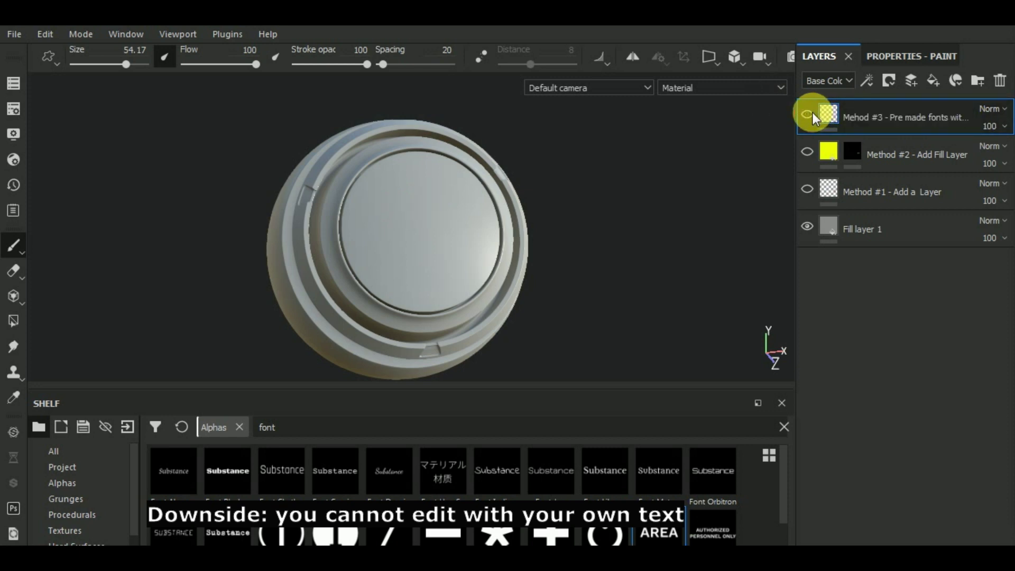
click(930, 83)
double_click(874, 117)
key(ctrl+v)
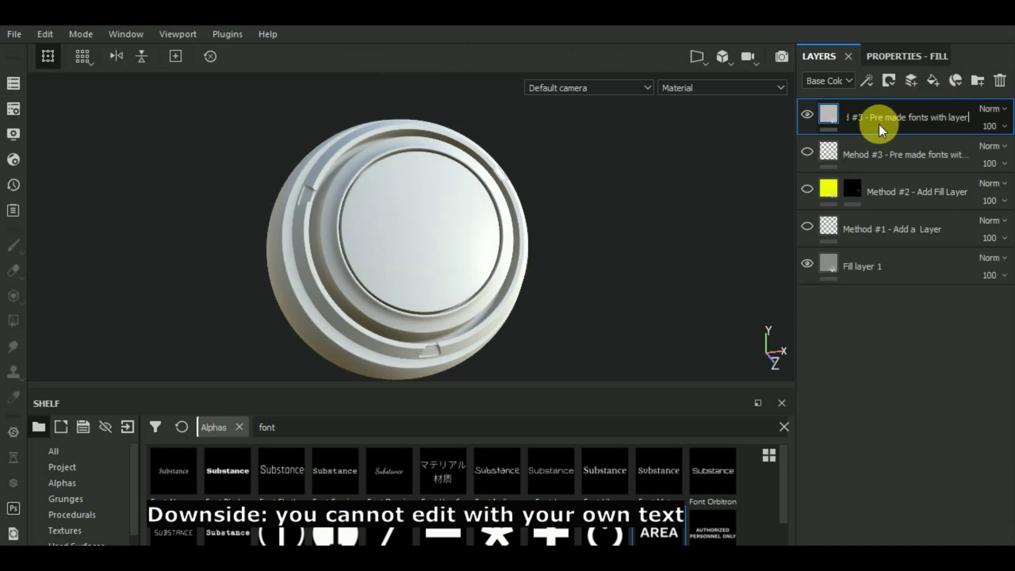
click(862, 117)
key(BackSpace)
text(4)
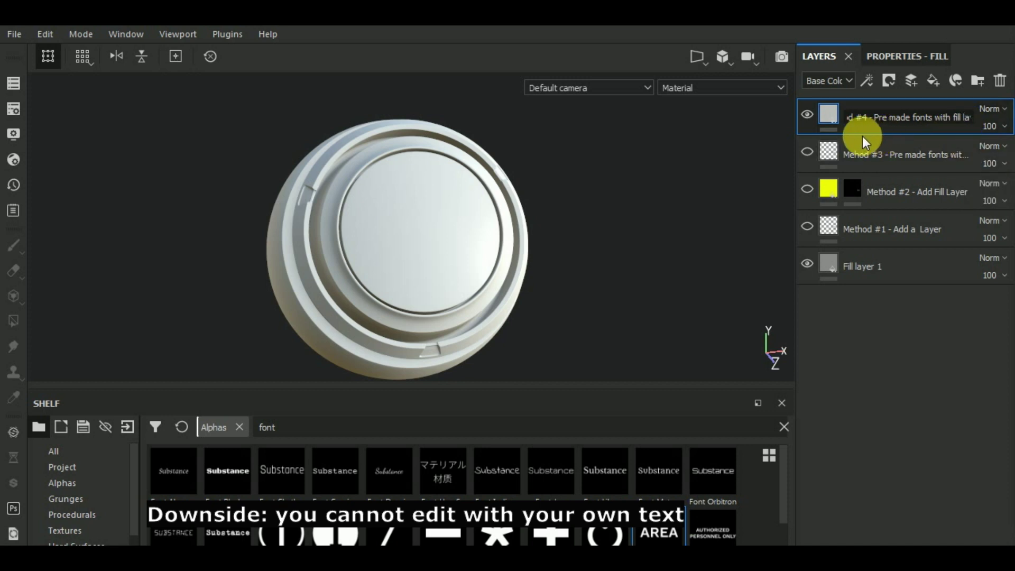
click(893, 153)
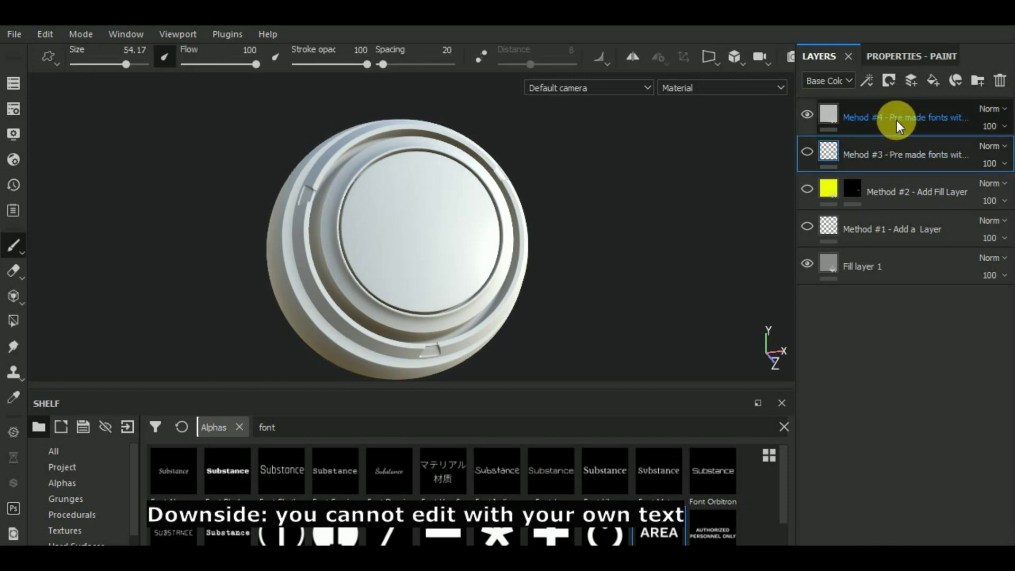
click(896, 120)
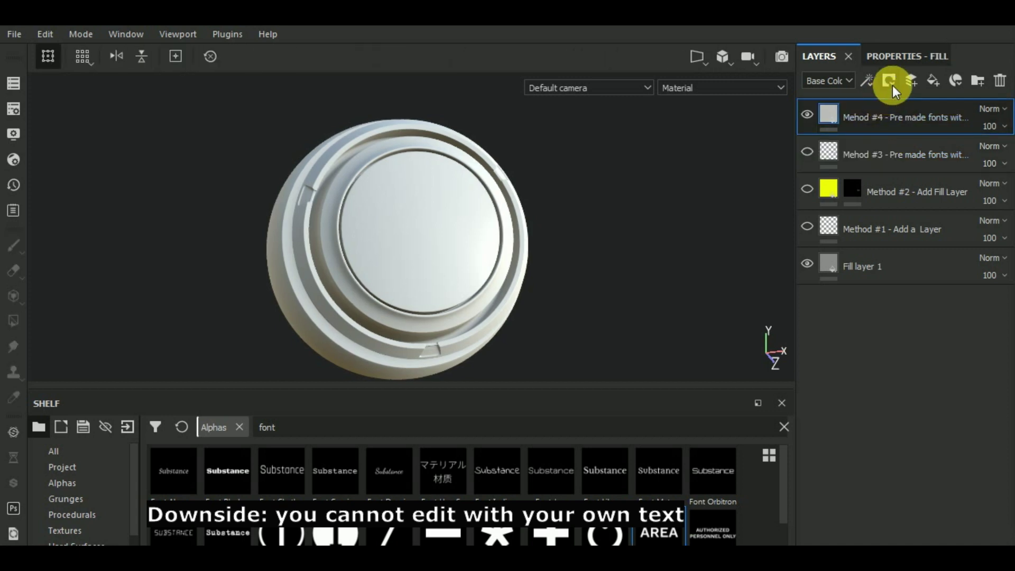
Step: Give the Method #4 fill a black mask and a pure red base colour
click(890, 82)
click(903, 118)
click(832, 113)
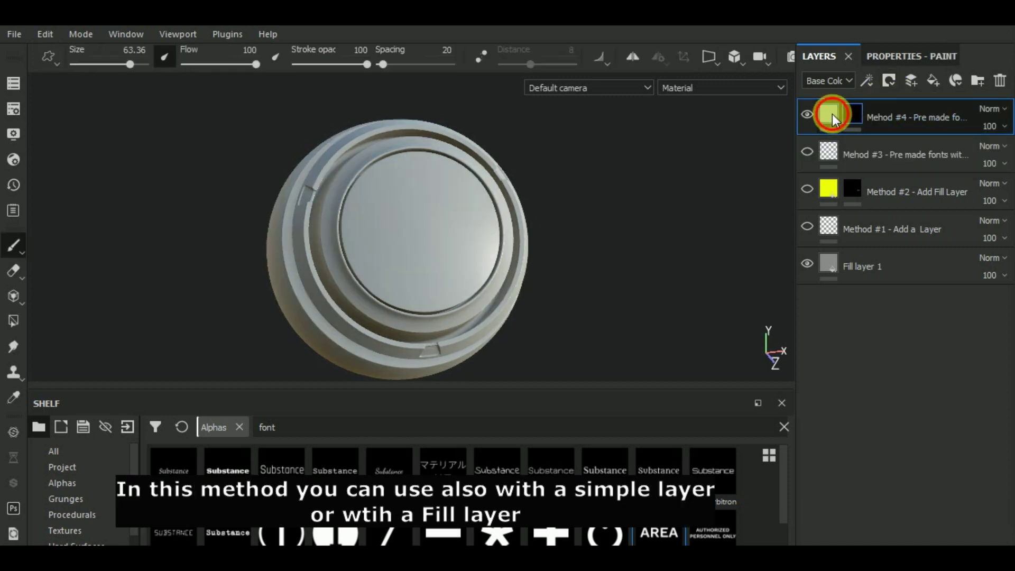
click(899, 56)
click(905, 285)
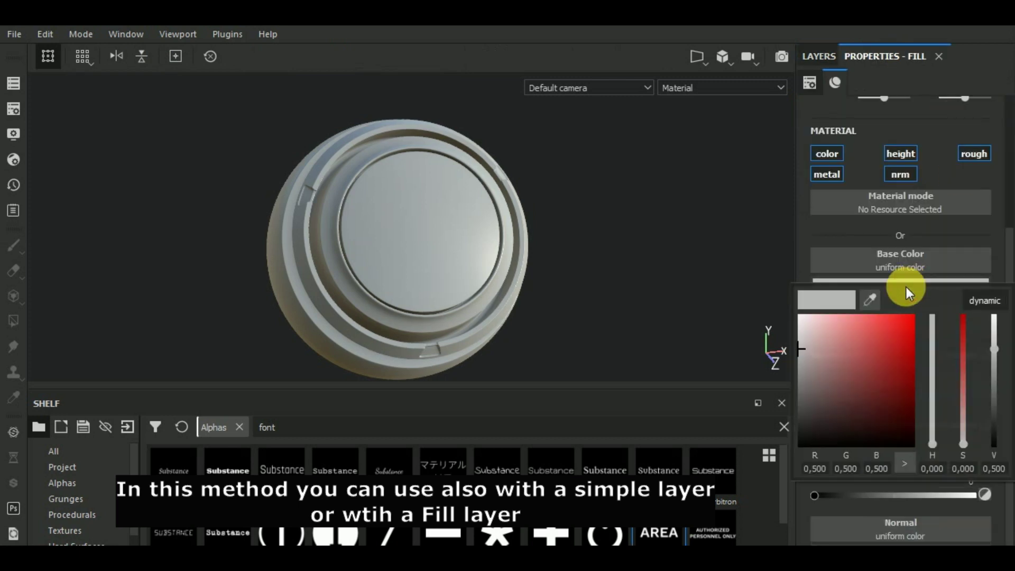
drag(888, 354, 927, 308)
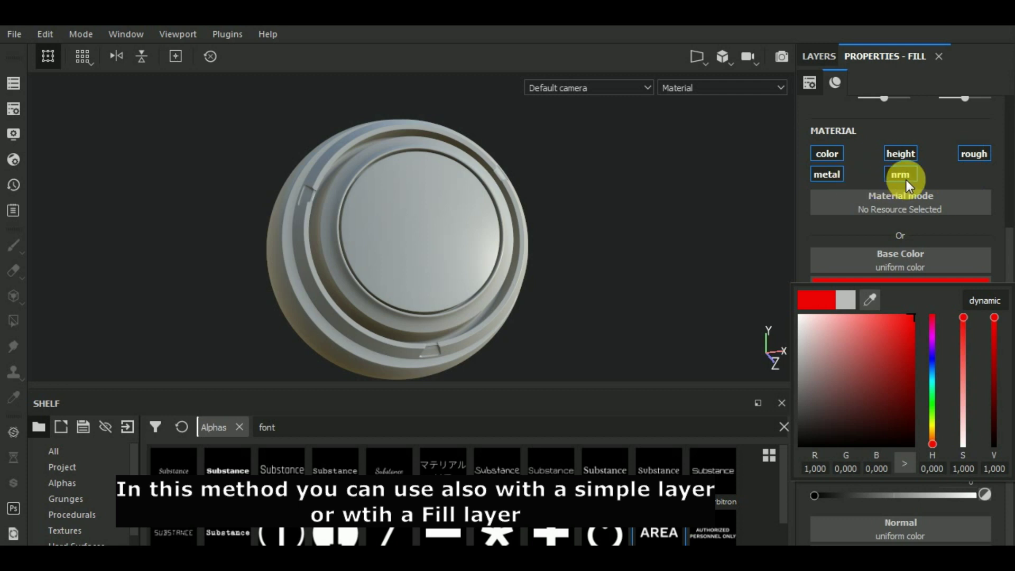
click(946, 236)
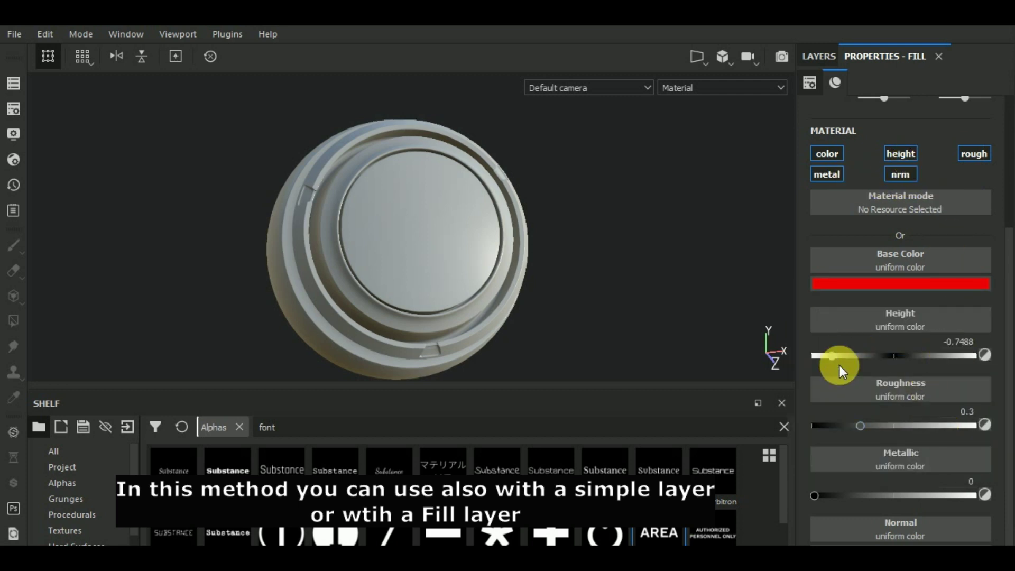
Step: Select the layer's mask and load the Text Exit alpha onto the brush
click(818, 53)
click(856, 121)
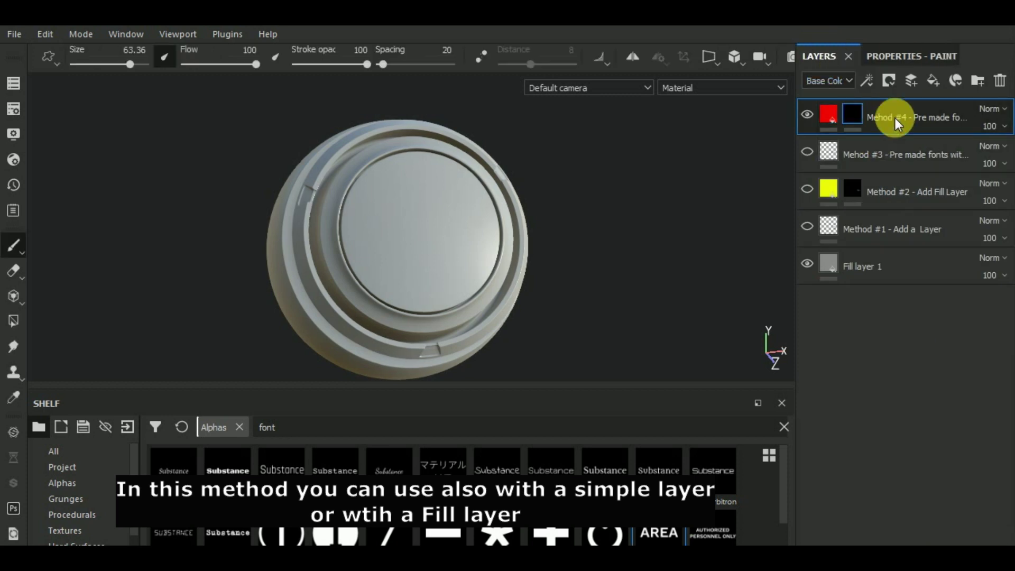
click(902, 53)
scroll(896, 421, down, 2)
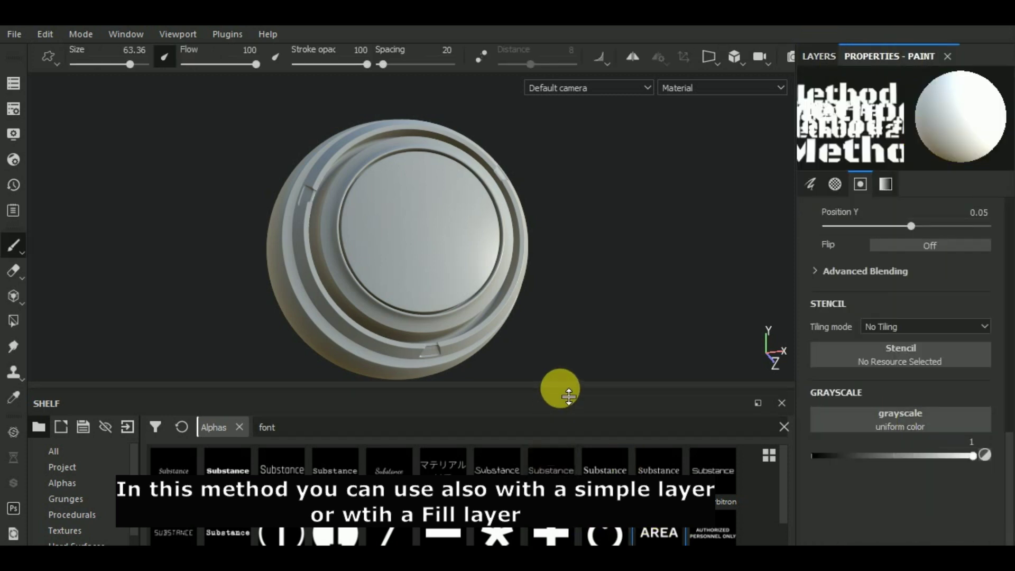
drag(560, 386, 576, 296)
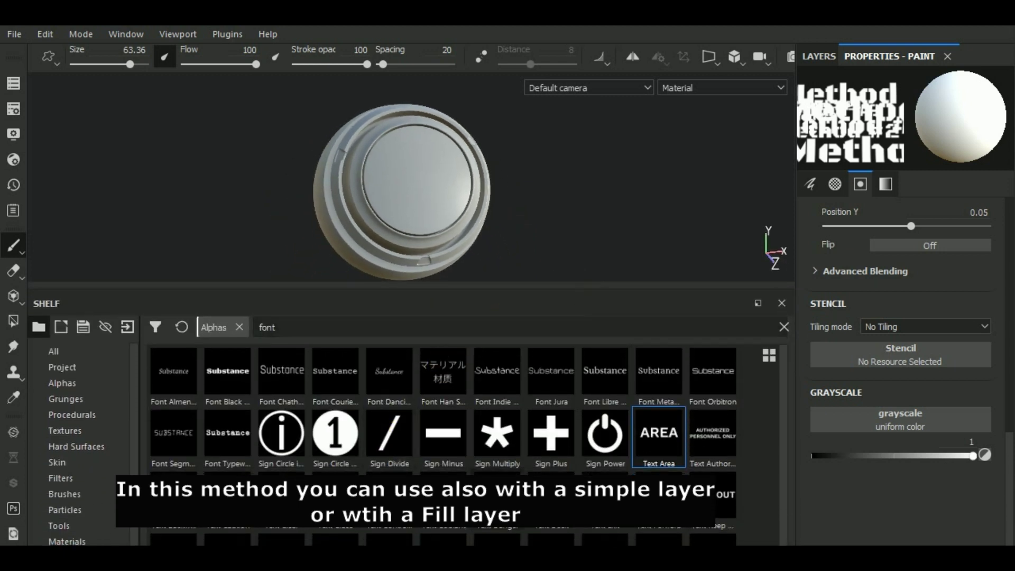
click(885, 184)
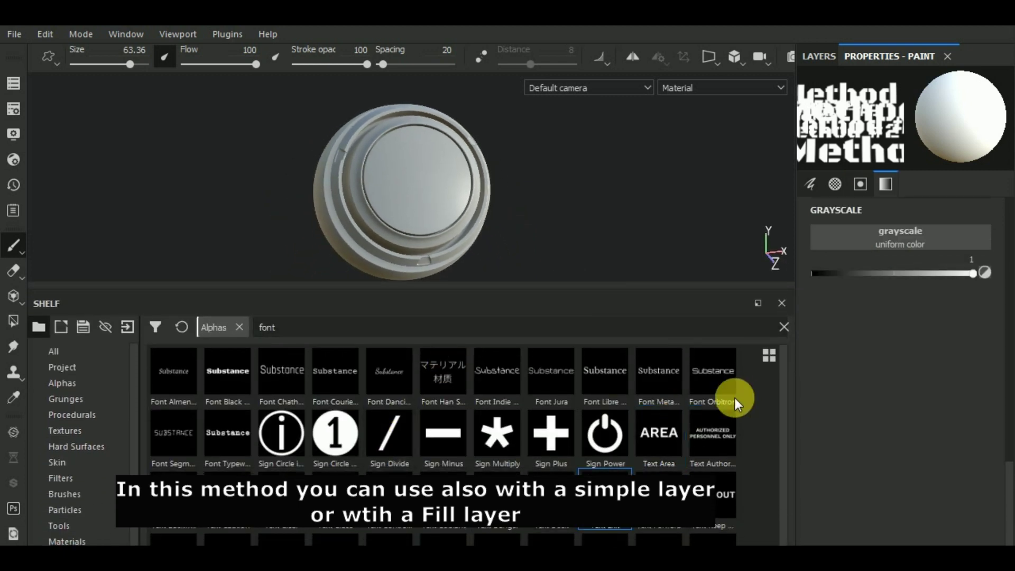
drag(735, 398, 917, 385)
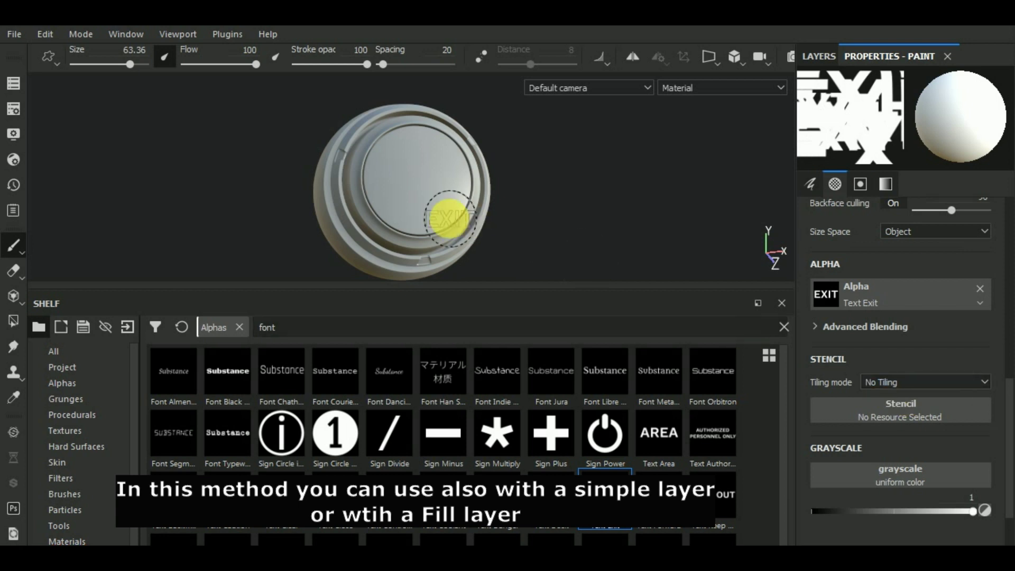
Step: Stamp a single EXIT onto the lid with a slightly larger brush
alt+drag(639, 227, 578, 236)
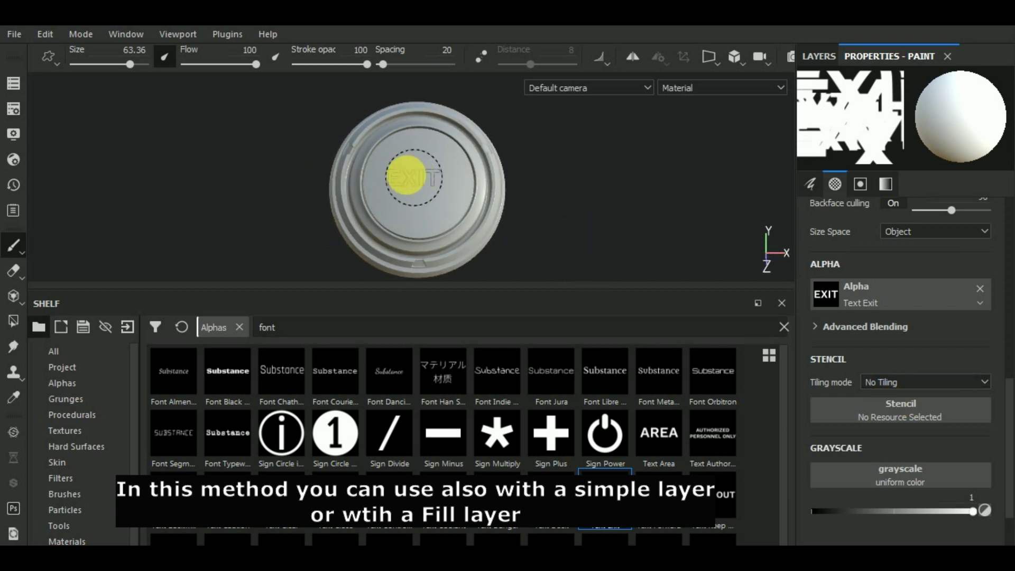
scroll(414, 178, up, 2)
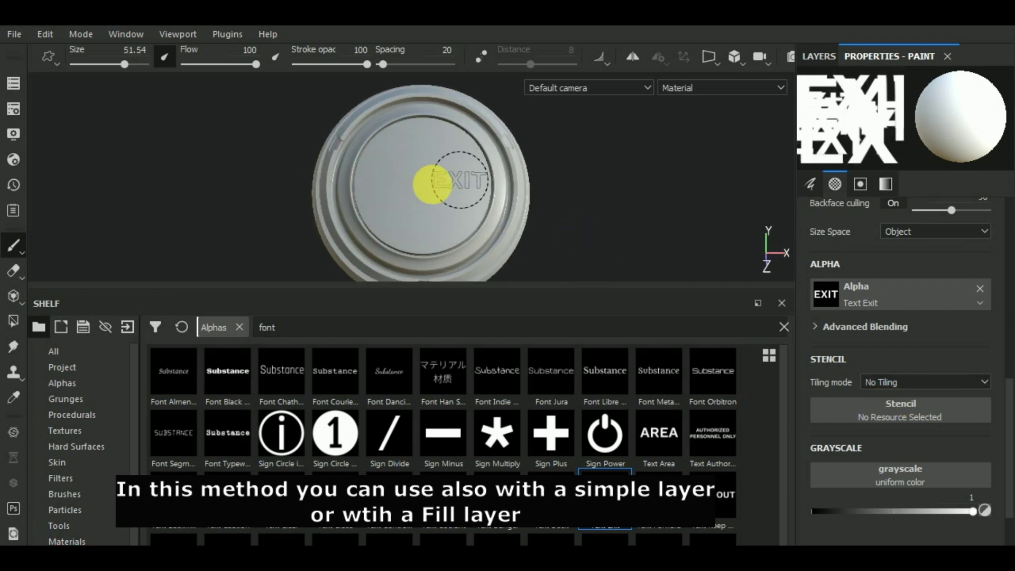
key(bracketright)
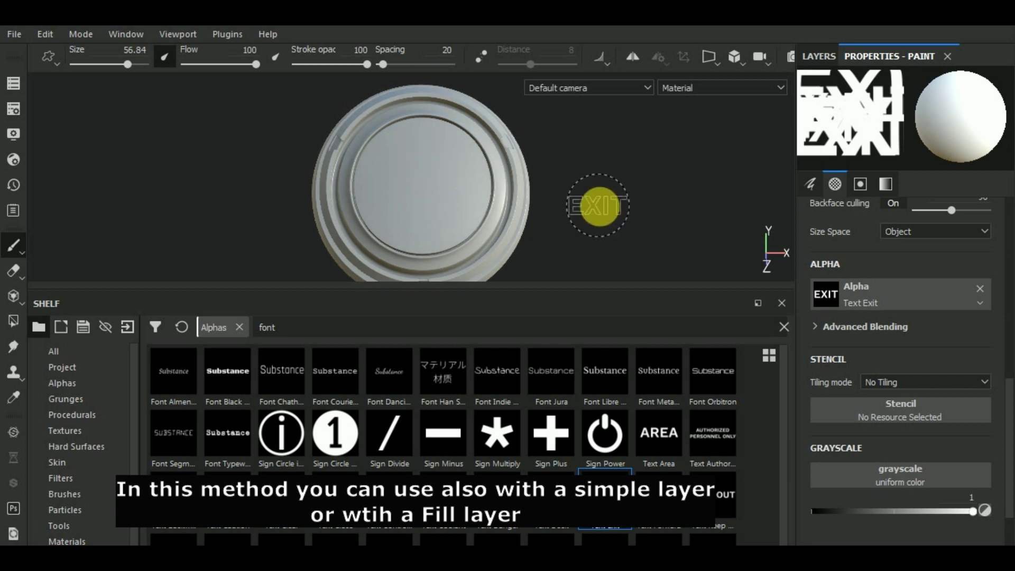
mouse_move(621, 217)
alt+mouse_down()
mouse_move(709, 204)
mouse_move(555, 231)
mouse_move(589, 227)
alt+mouse_up()
scroll(492, 186, up, 3)
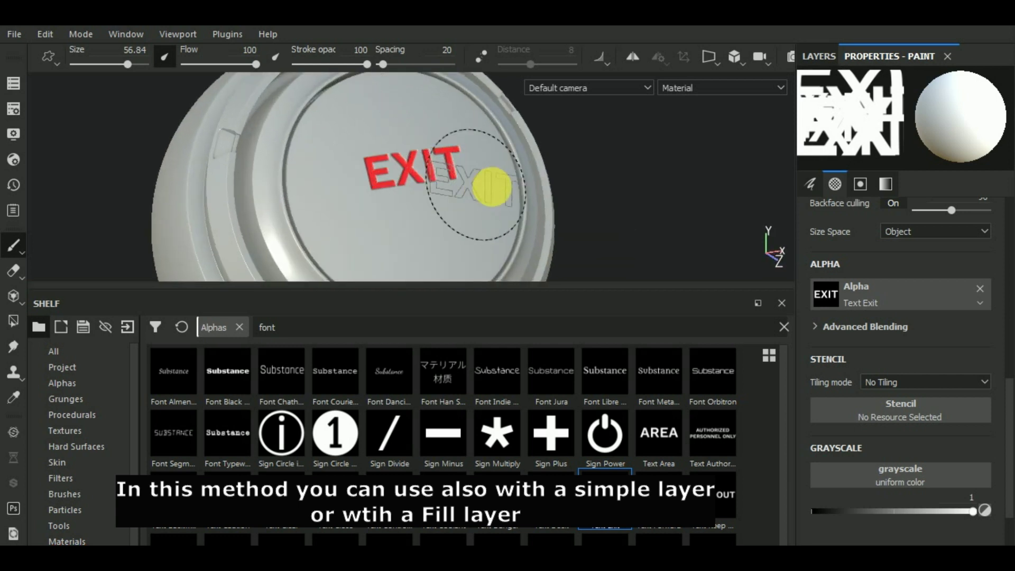
alt+drag(492, 186, 535, 199)
scroll(535, 199, down, 3)
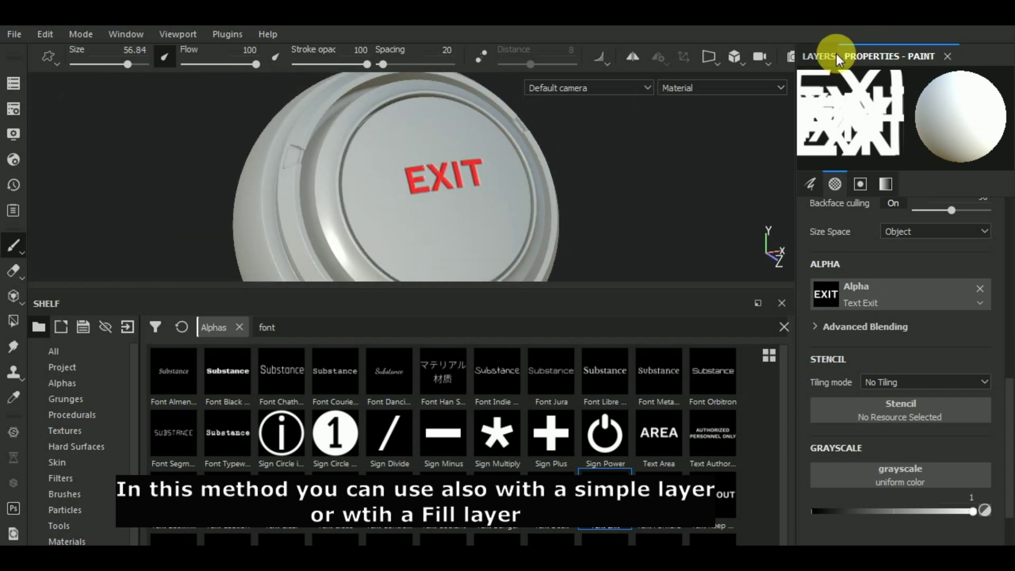
click(836, 55)
click(829, 109)
click(877, 56)
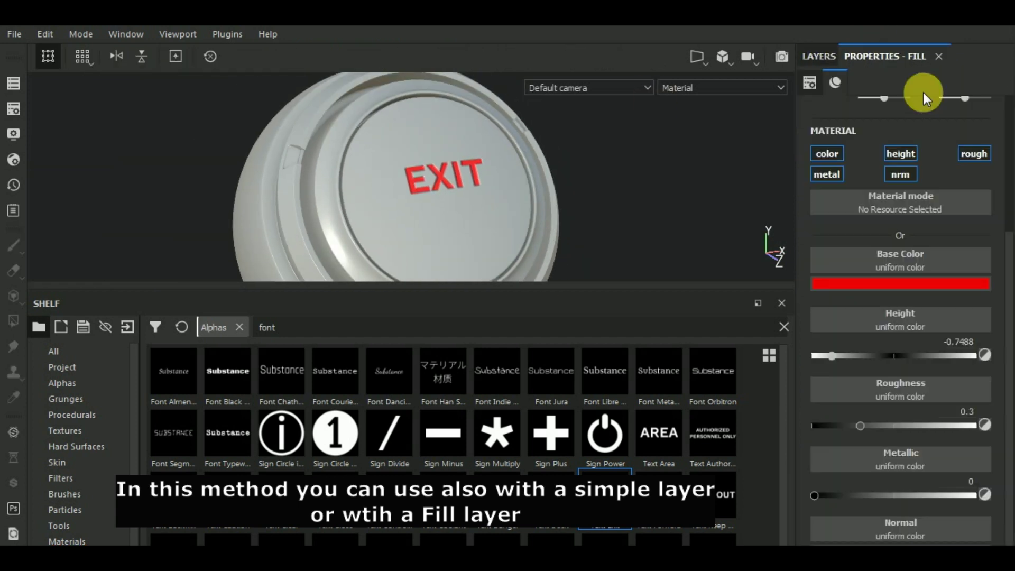
drag(830, 356, 937, 355)
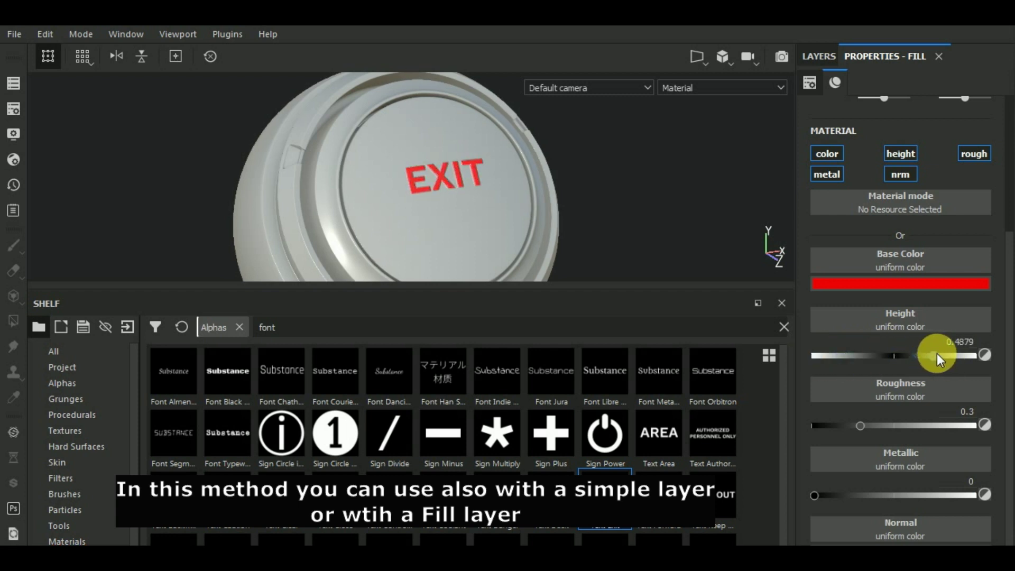
drag(820, 496, 954, 487)
mouse_move(866, 429)
mouse_down()
mouse_move(974, 424)
mouse_move(820, 424)
mouse_up()
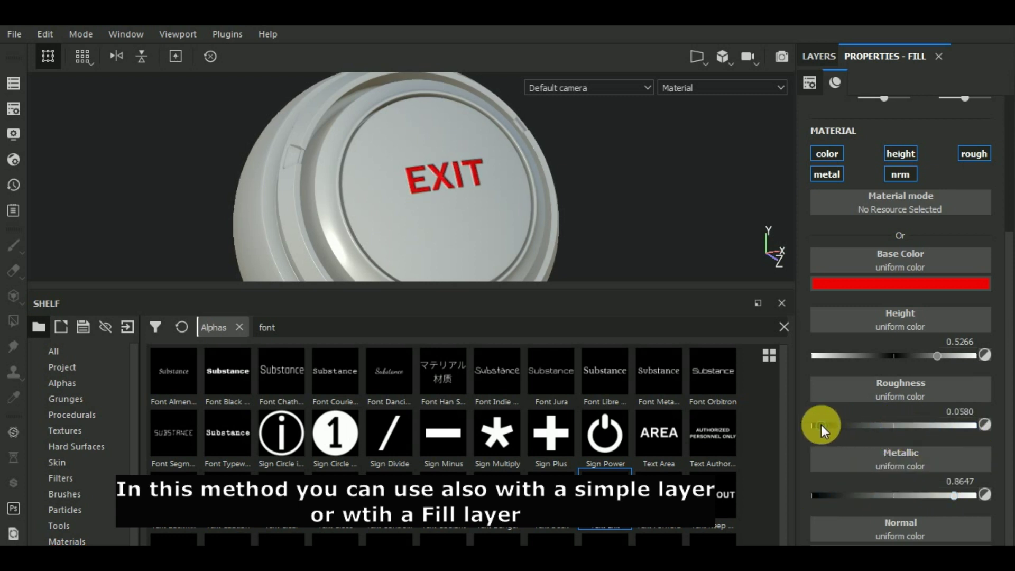
mouse_move(610, 221)
alt+mouse_down()
mouse_move(552, 199)
mouse_move(510, 249)
mouse_move(510, 211)
mouse_move(444, 220)
mouse_move(516, 215)
mouse_move(502, 222)
mouse_move(593, 174)
mouse_move(624, 224)
mouse_move(490, 211)
mouse_move(441, 192)
mouse_move(536, 294)
mouse_move(544, 417)
alt+mouse_up()
scroll(437, 196, up, 3)
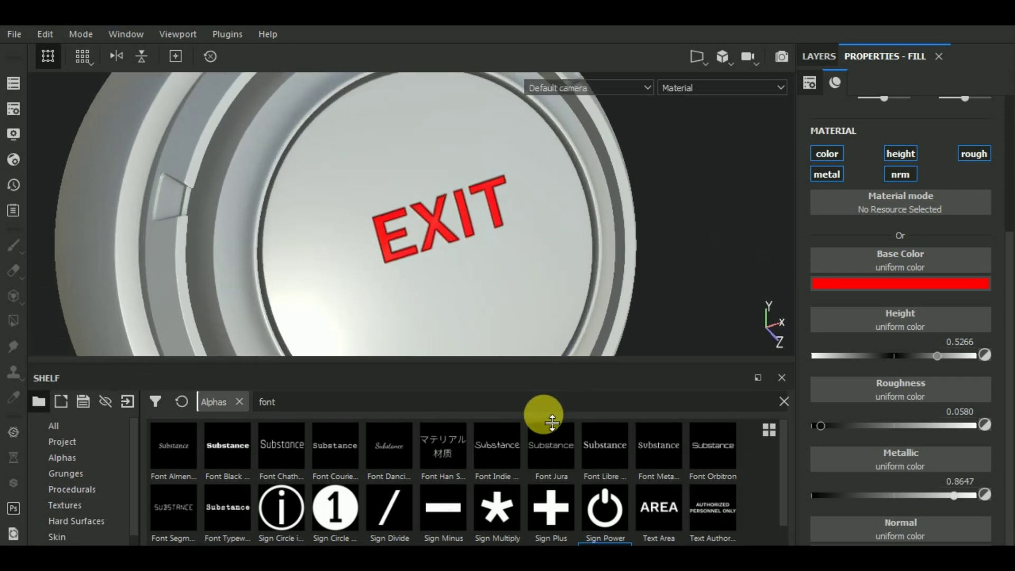
scroll(491, 306, down, 2)
scroll(581, 280, down, 2)
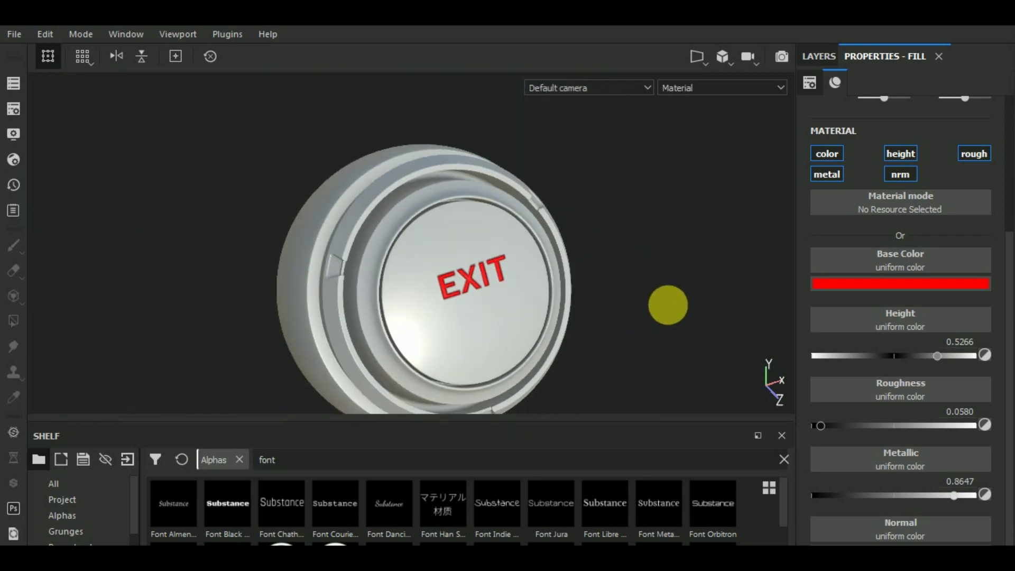
alt+drag(666, 304, 809, 119)
Step: Hide the Method #4 layer's red EXIT text
click(824, 57)
click(839, 117)
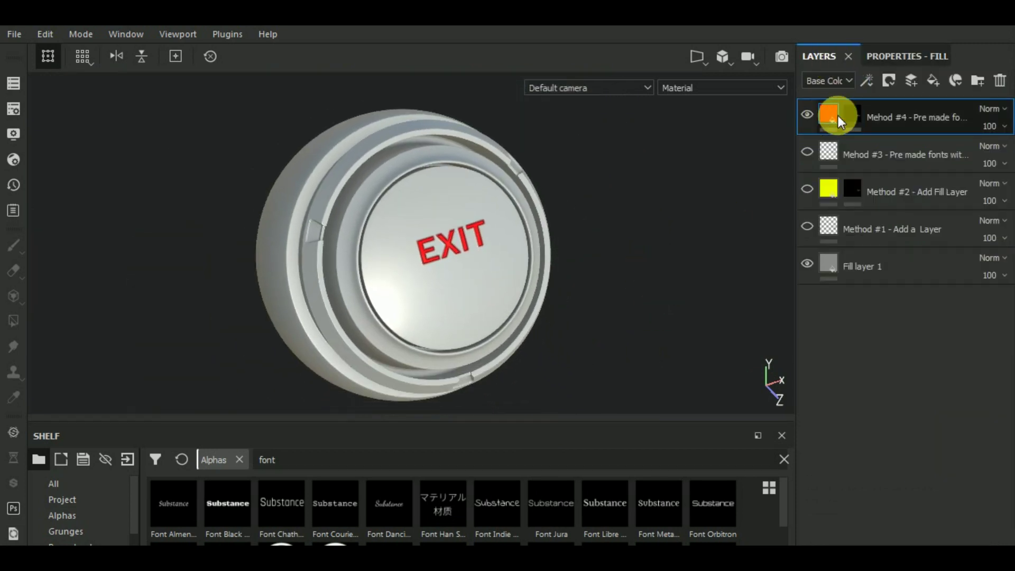
key(Escape)
click(807, 117)
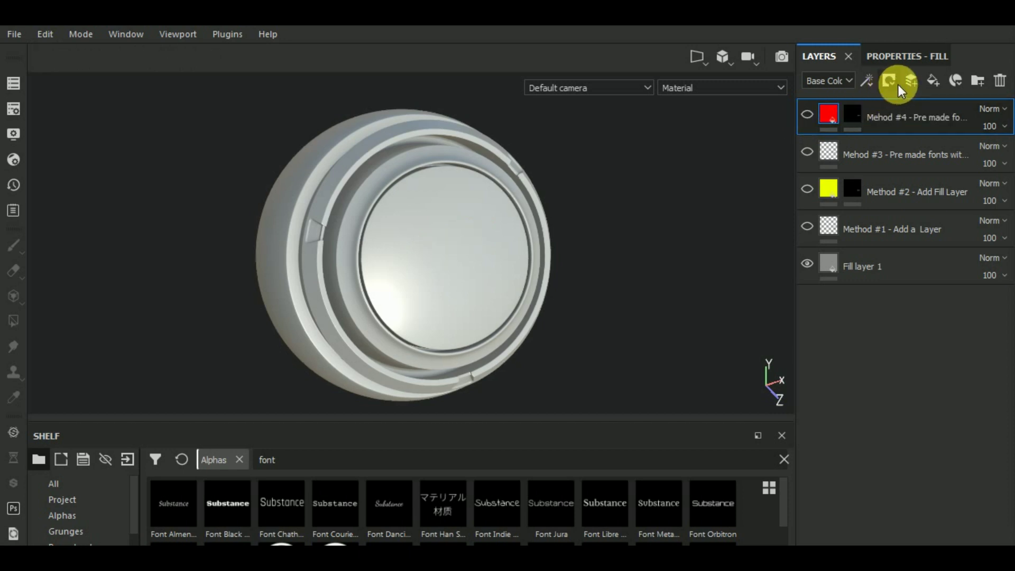
Step: Add a black-masked fill layer named 'Mehod #5 - Make your own alphas'
click(931, 78)
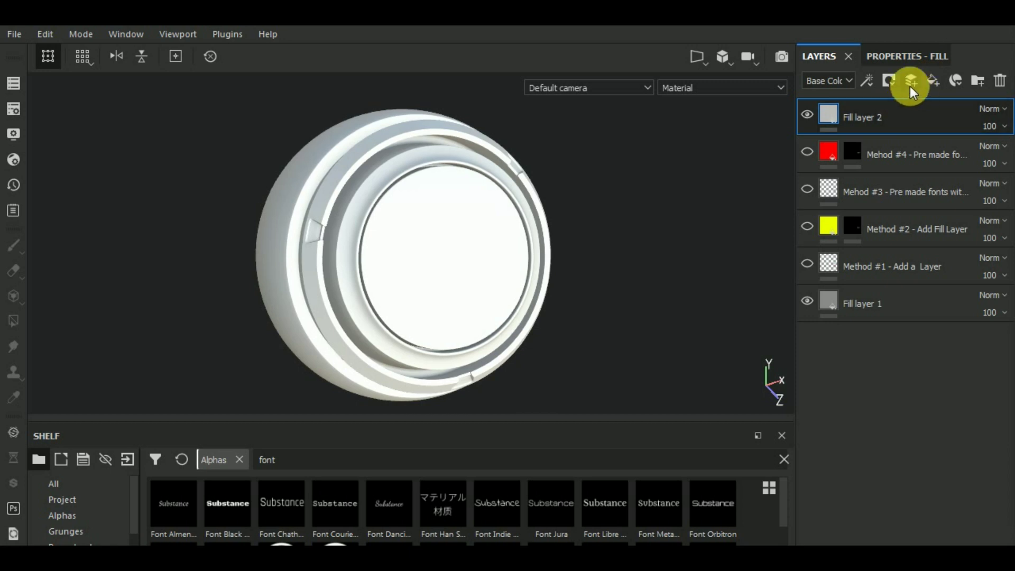
click(892, 80)
click(902, 115)
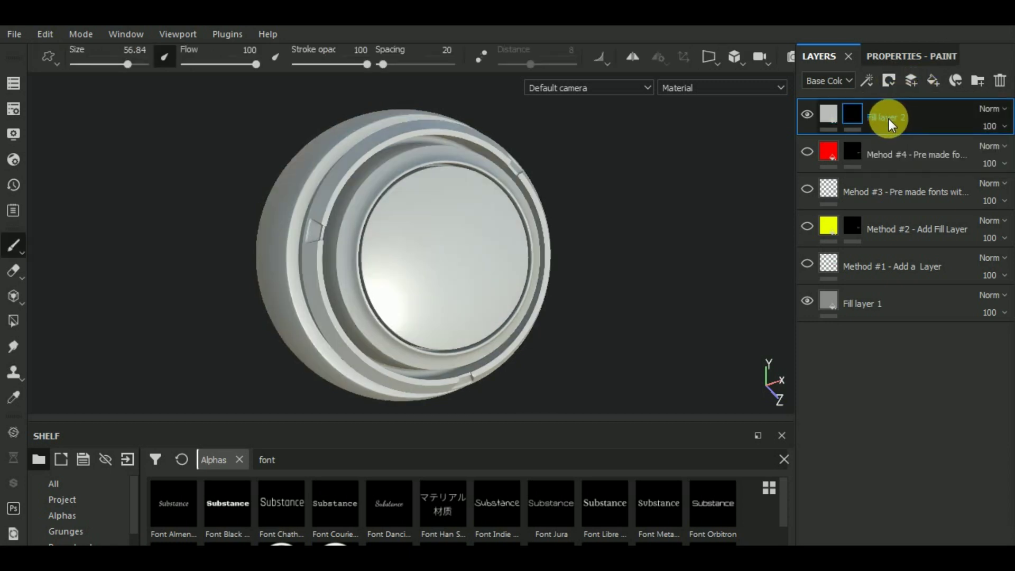
text(Mehod #4 - Pre ma)
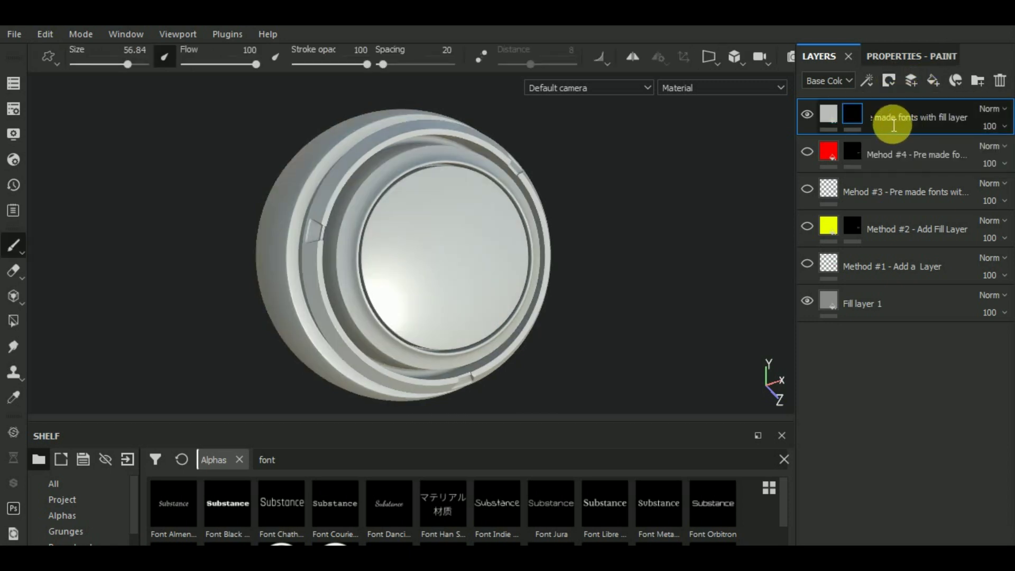
click(914, 118)
text(Mehod #5 - Make)
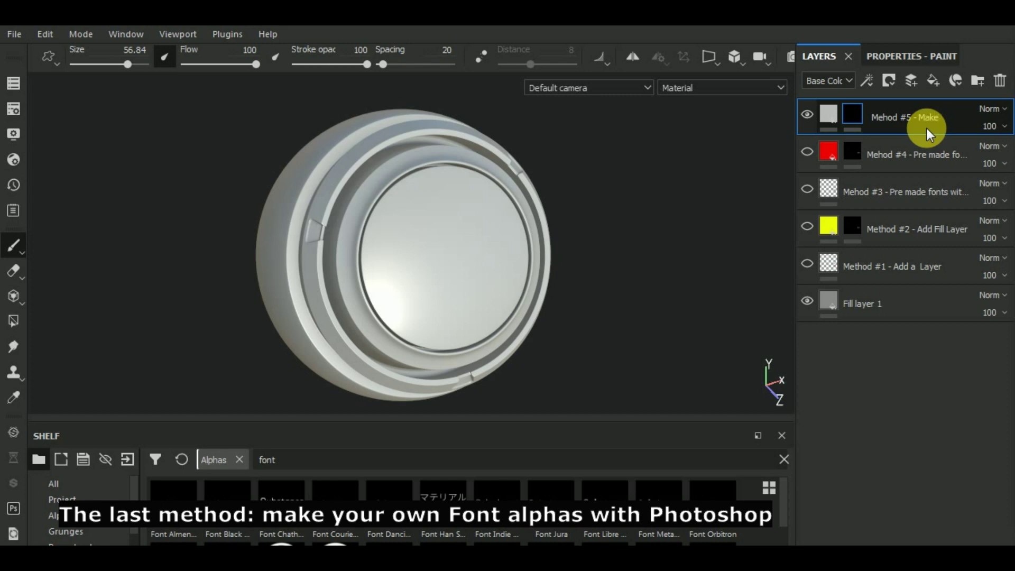
text(your)
text( own alph)
text(as)
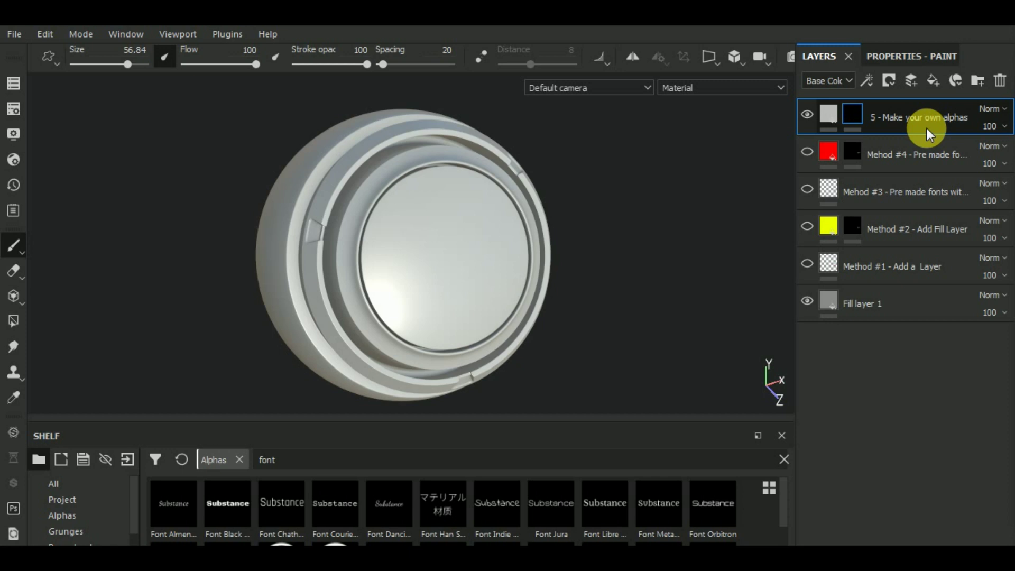
key(Return)
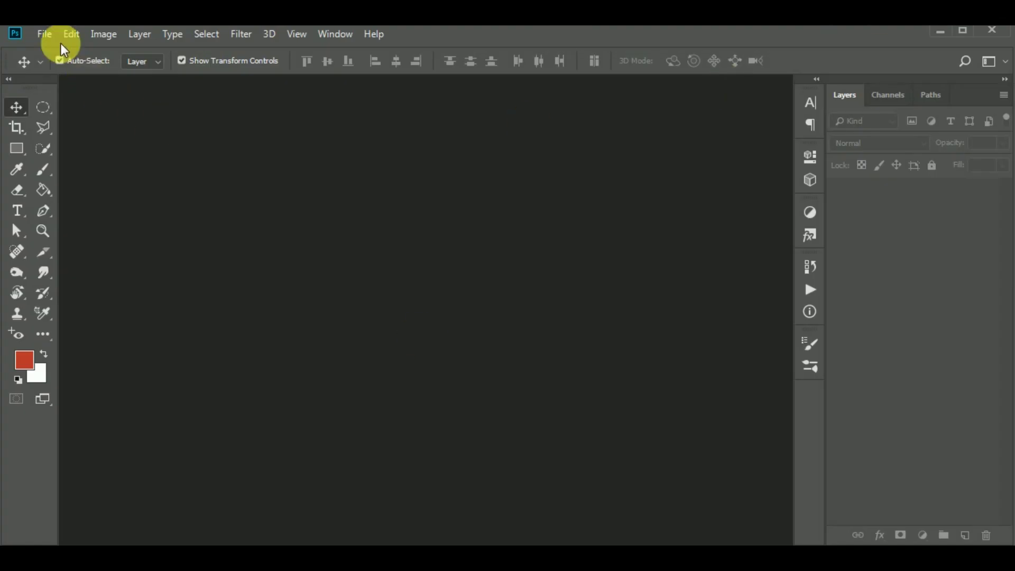
Step: Create a new 1000×1000 px Photoshop document
click(45, 34)
click(53, 51)
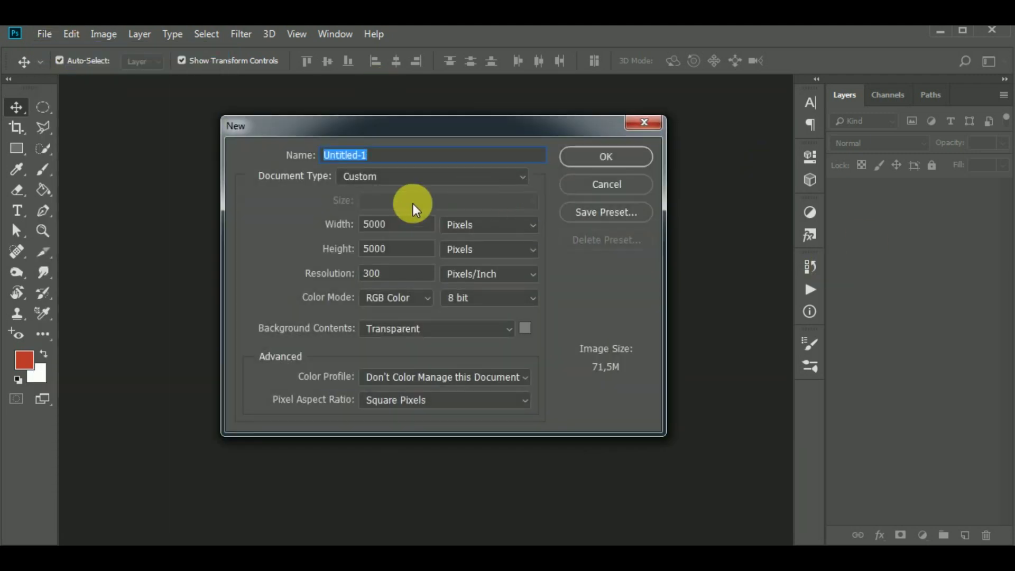
double_click(398, 224)
text(1000)
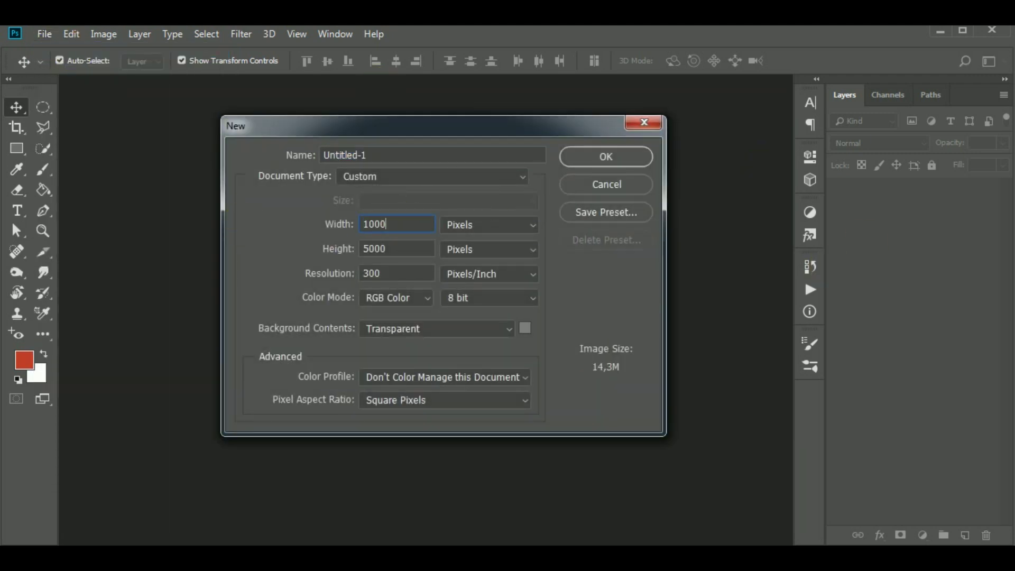
key(Tab)
key(Return)
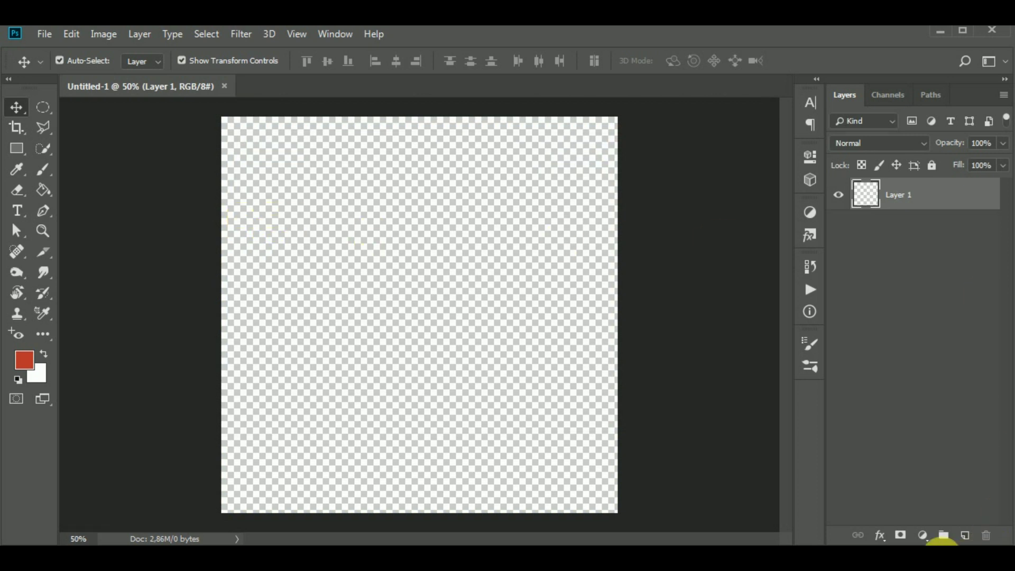
Step: Cover the canvas with a black solid-colour fill layer
click(924, 537)
click(922, 260)
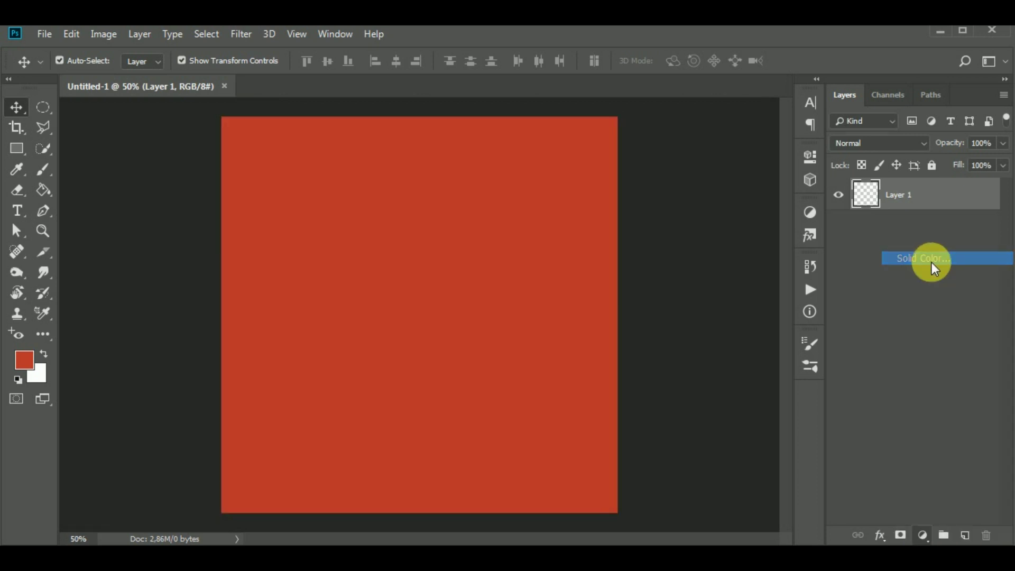
drag(752, 312, 585, 480)
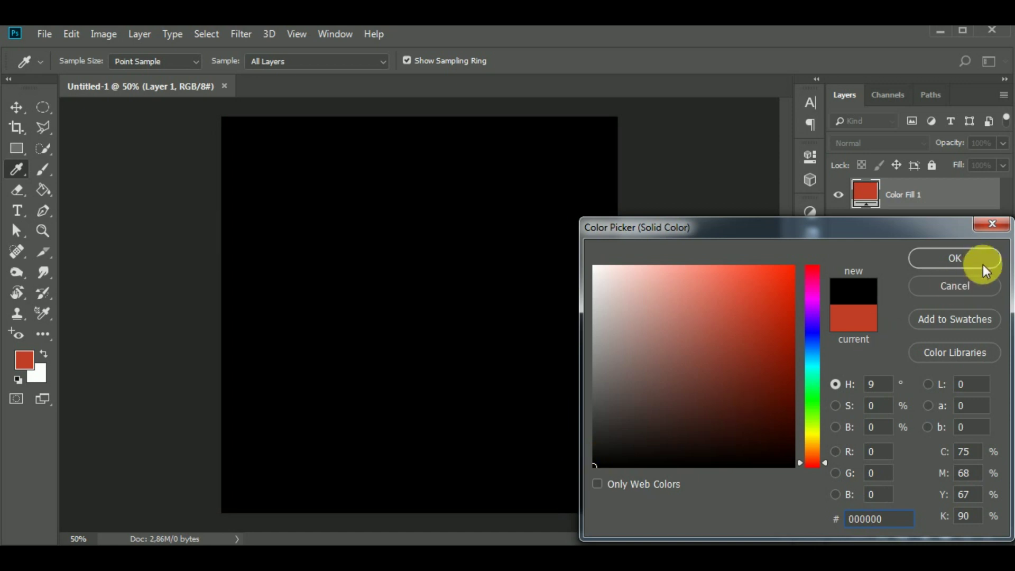
click(953, 259)
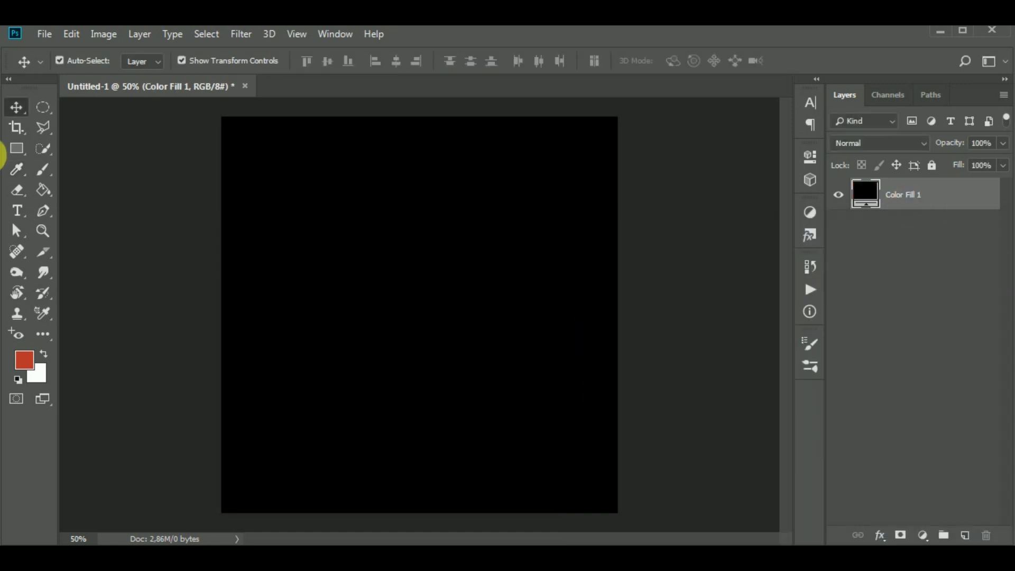
Step: Add two-line white text 'WE'RE' / 'CLOSED' on the canvas
click(17, 211)
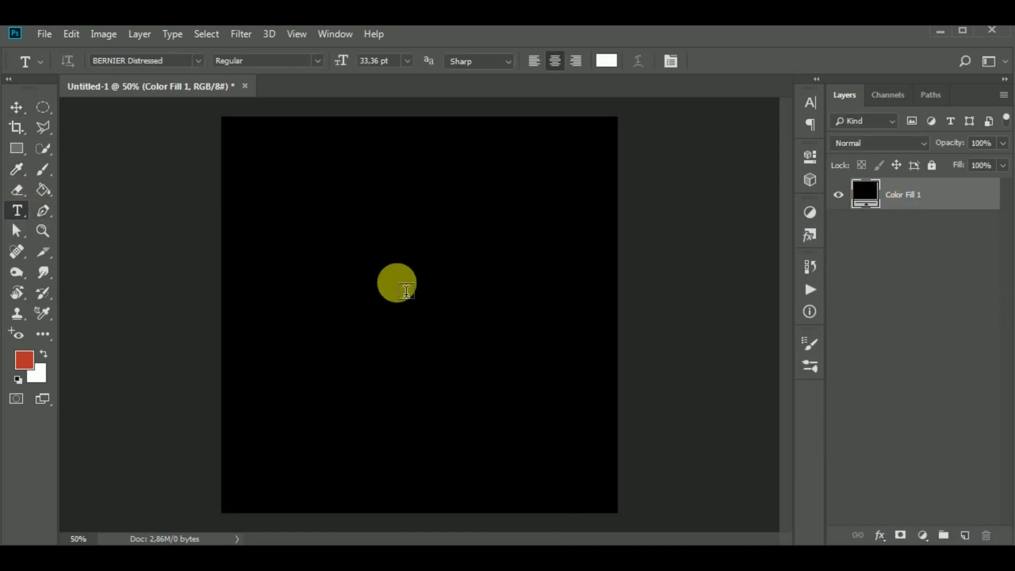
click(461, 290)
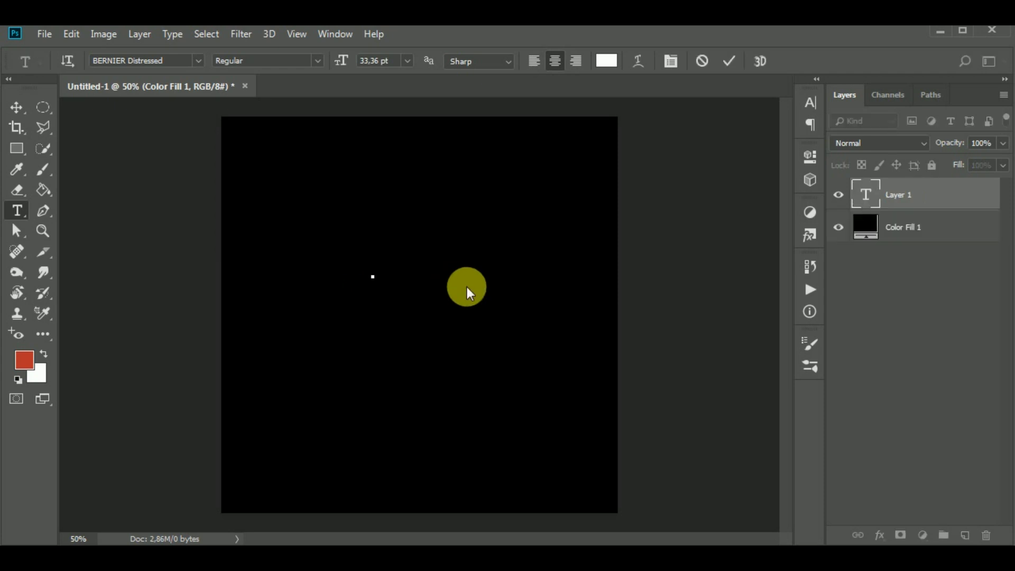
text(WE')
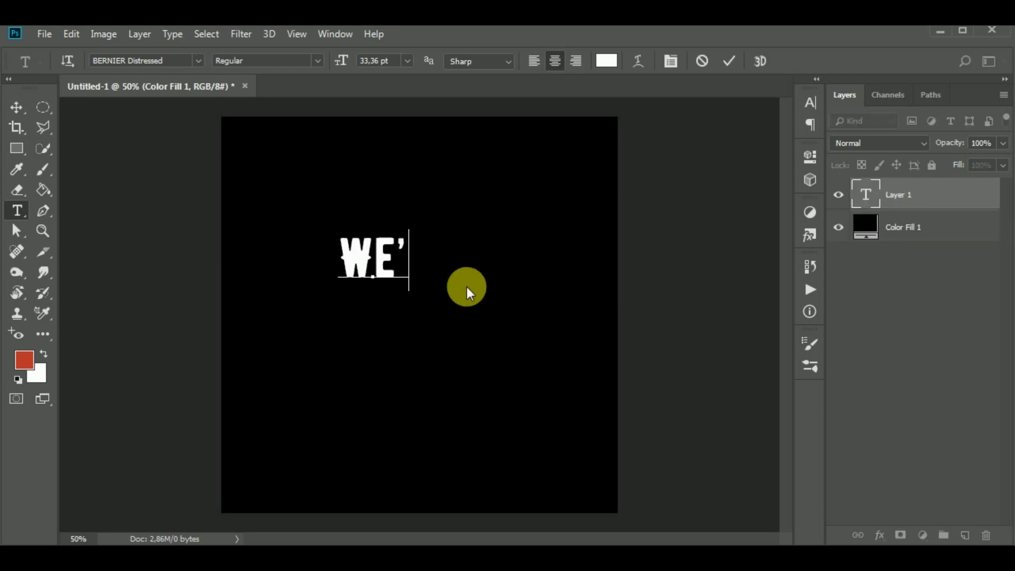
text(RE)
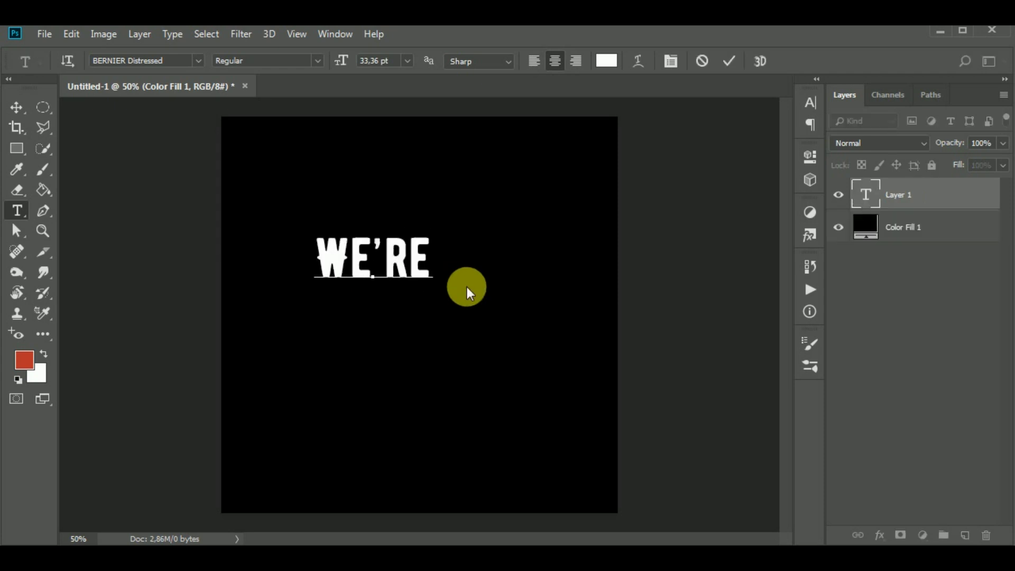
key(Return)
text(CLOSER)
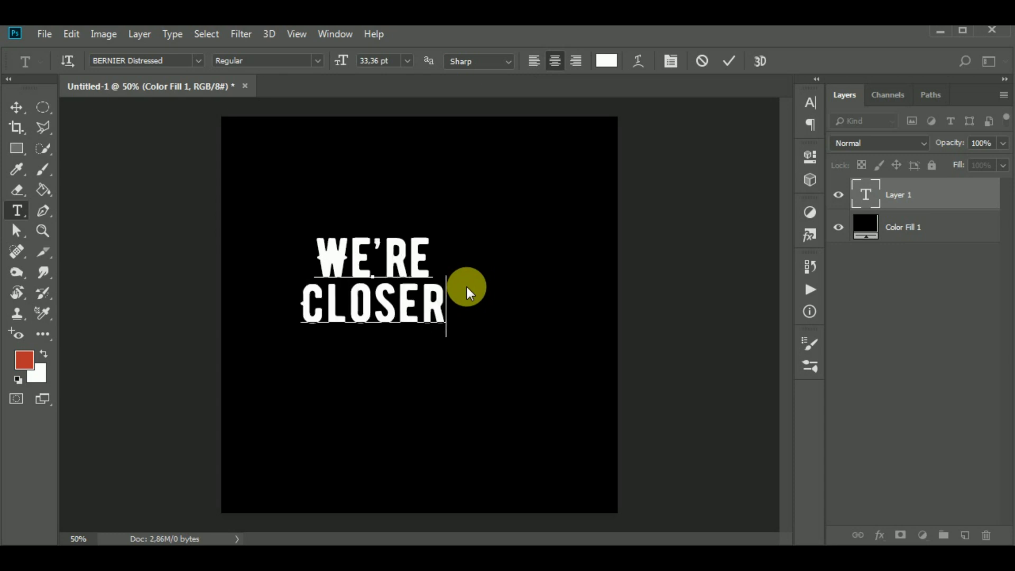
key(BackSpace)
text(D)
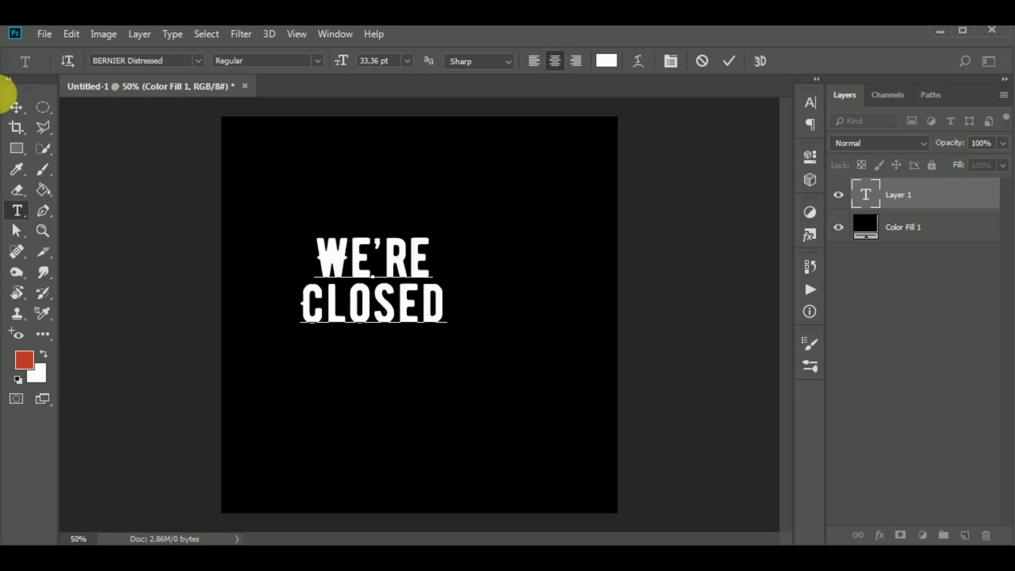
click(17, 107)
Step: Scale the text to about 149% and centre it on the canvas
key(ctrl+t)
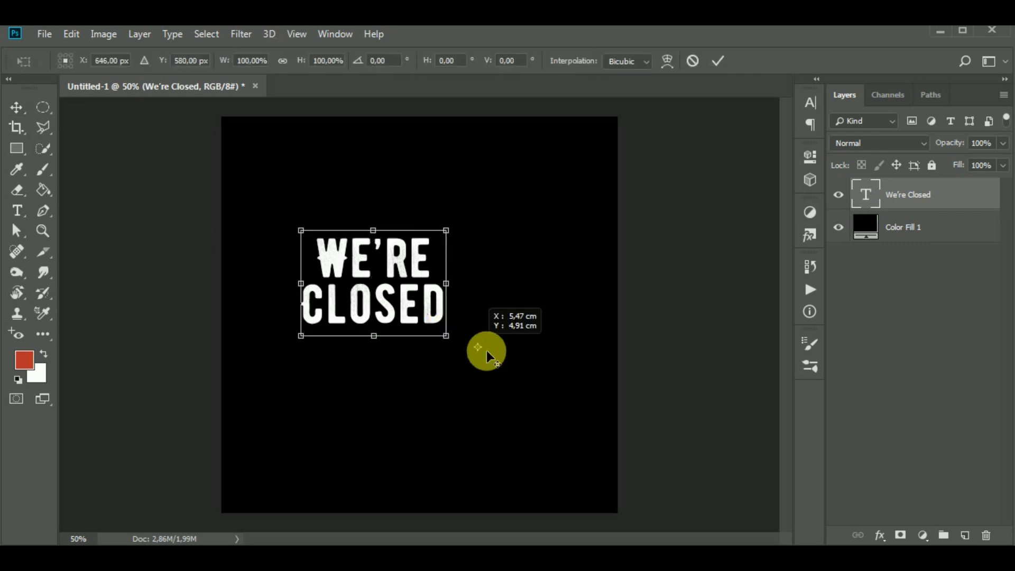
alt+drag(446, 335, 482, 361)
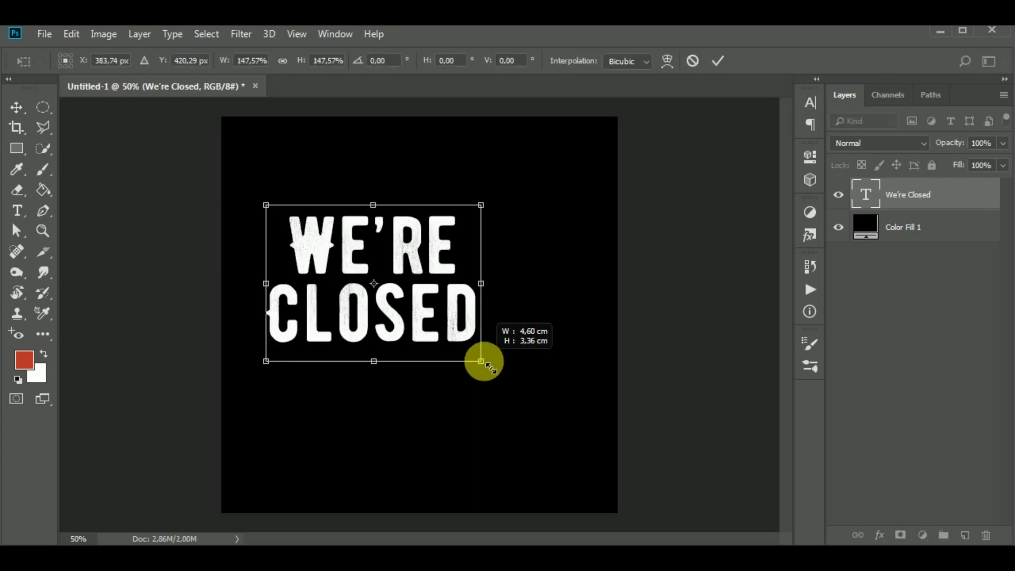
drag(453, 328, 504, 363)
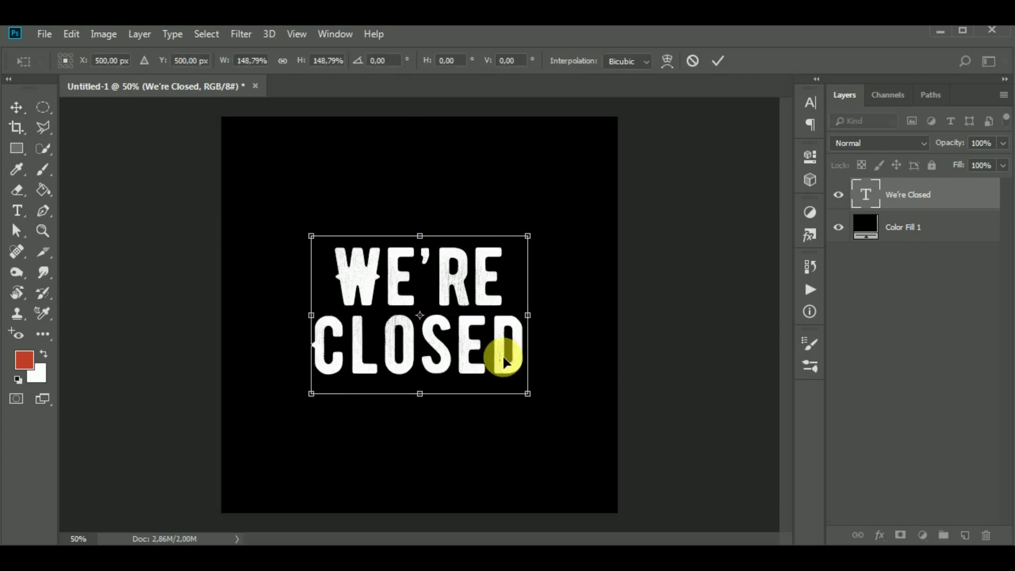
key(Return)
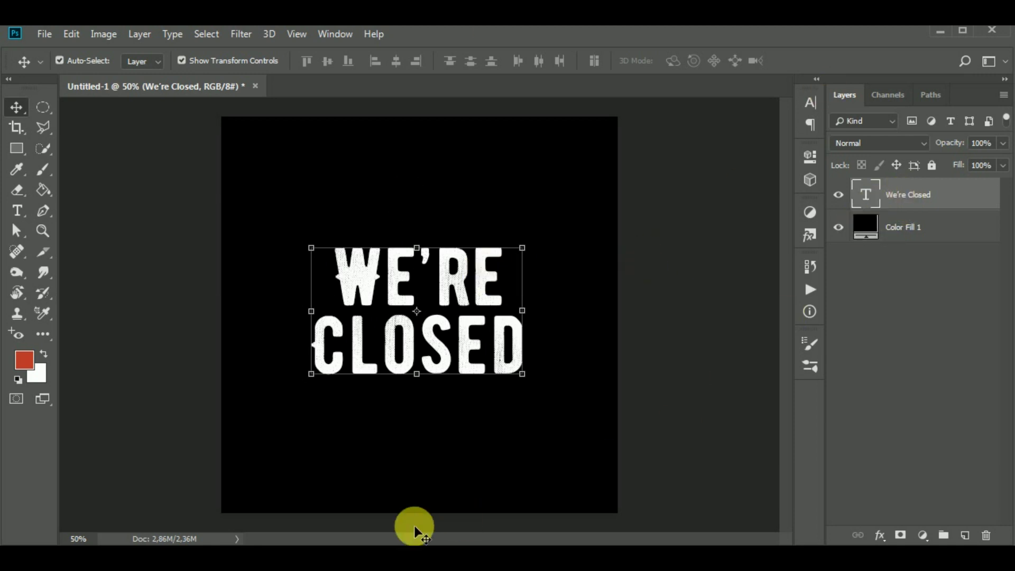
Step: Save the WE'RE CLOSED artwork from Photoshop as a JPEG named '1' with default quality options
click(44, 33)
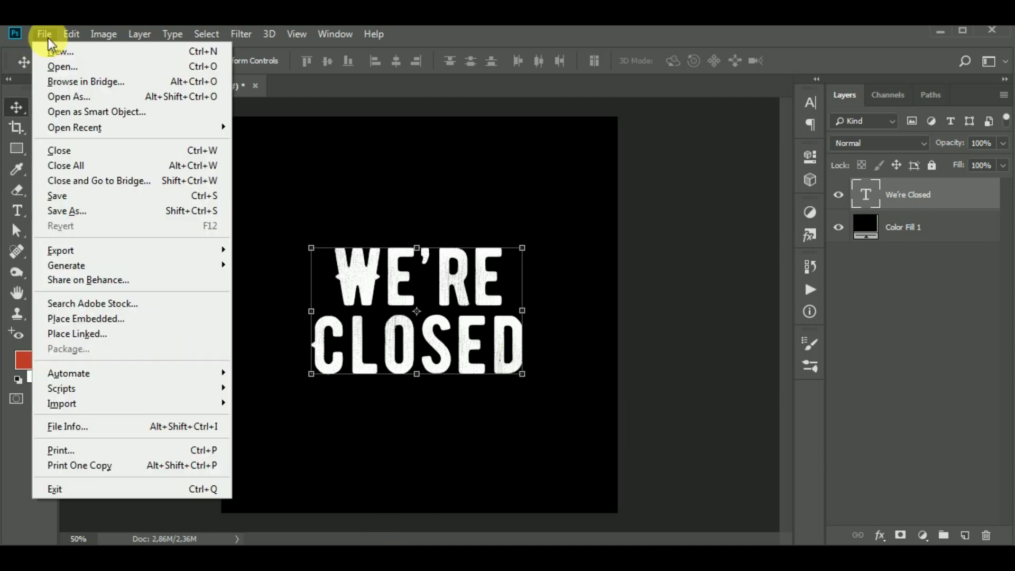
click(63, 210)
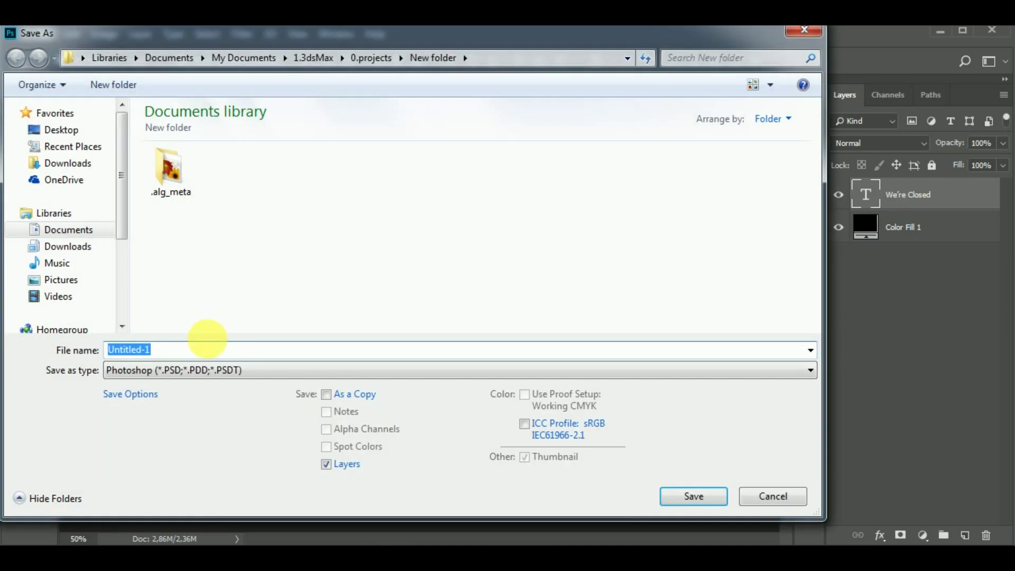
text(1)
click(228, 370)
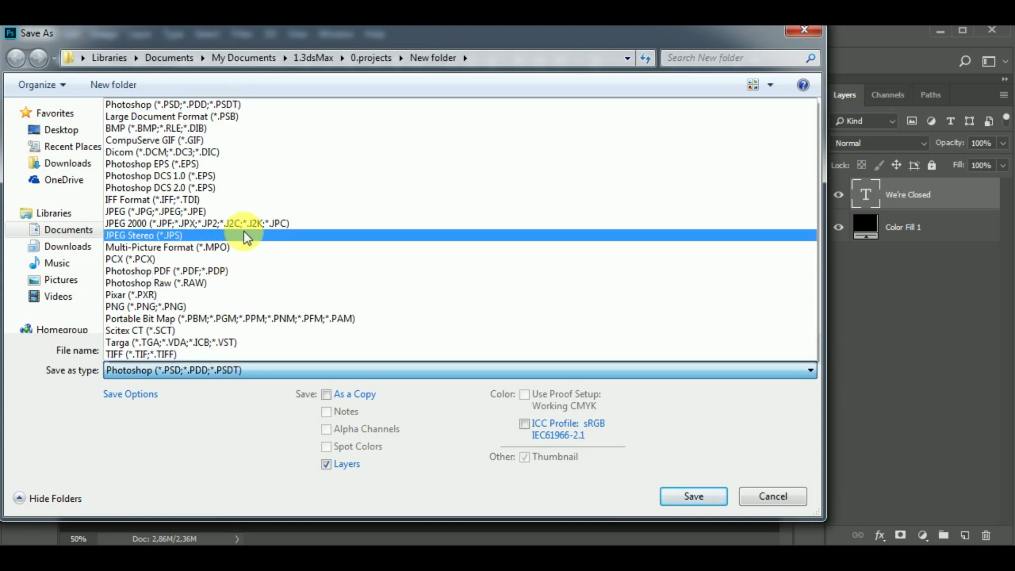
click(261, 219)
click(696, 499)
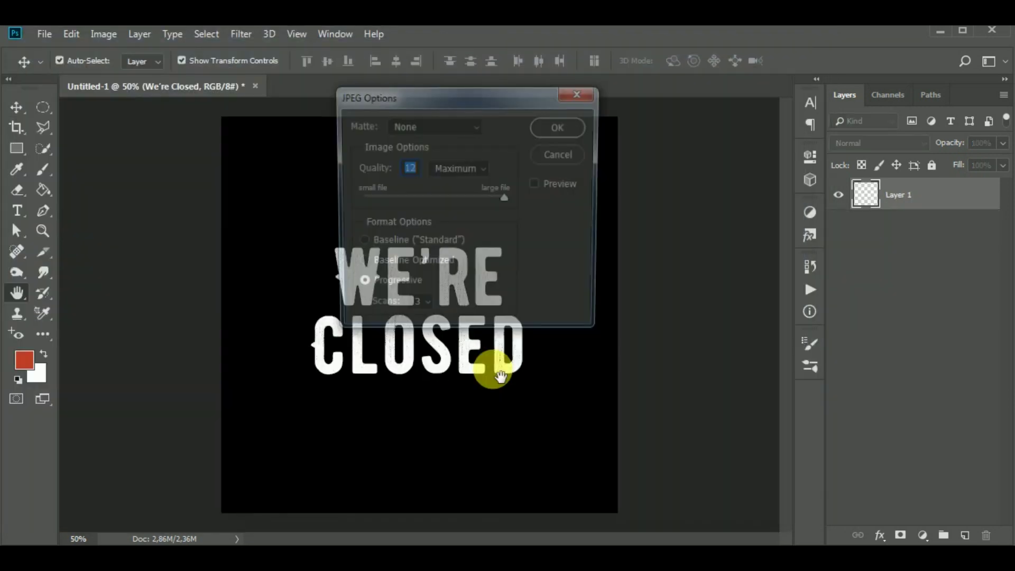
click(559, 130)
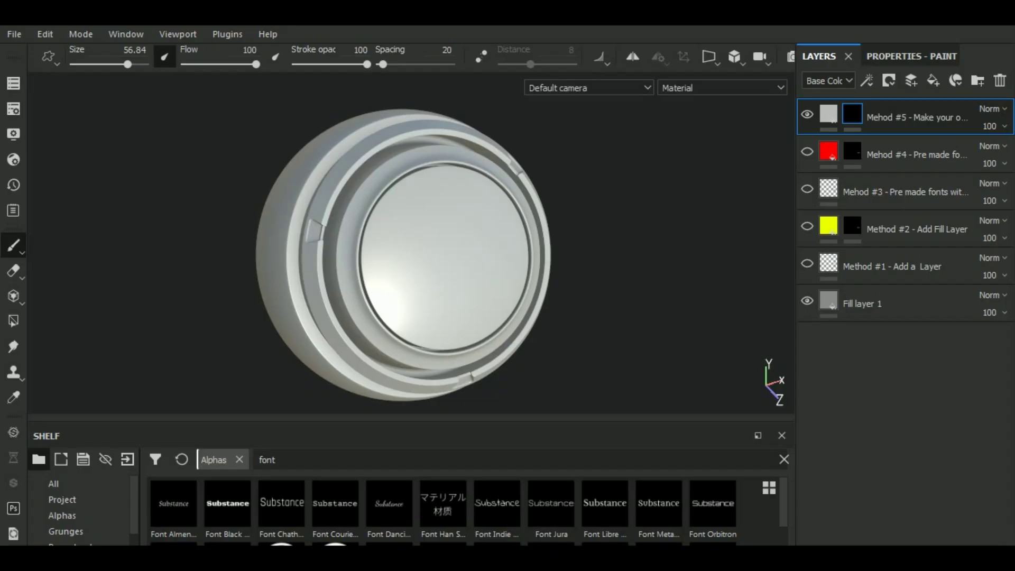
Step: Orbit the sphere, then bring back the Pictures library window showing image 1
alt+drag(706, 299, 650, 301)
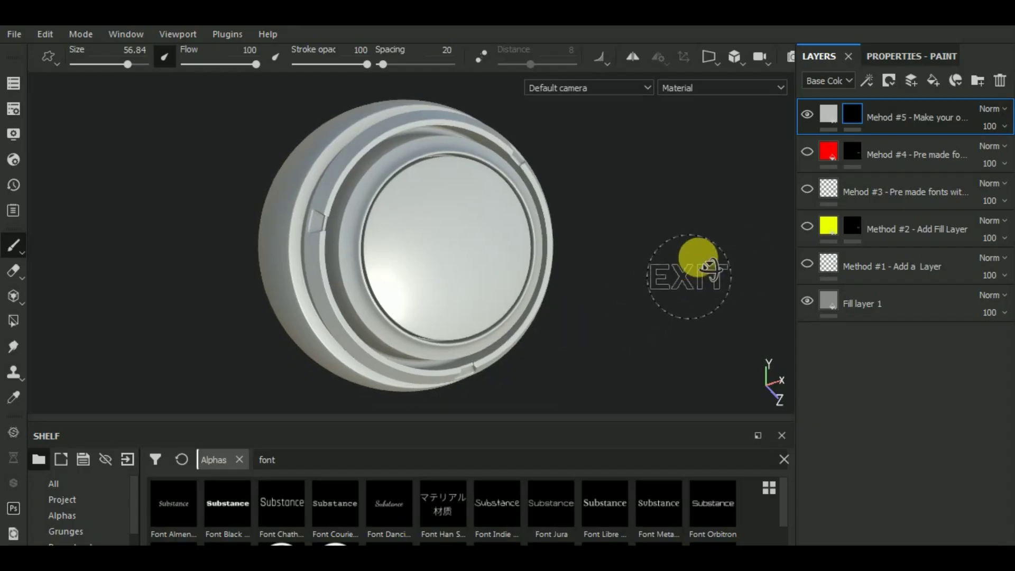
mouse_move(691, 261)
alt+mouse_down()
mouse_move(713, 258)
mouse_move(697, 245)
alt+mouse_up()
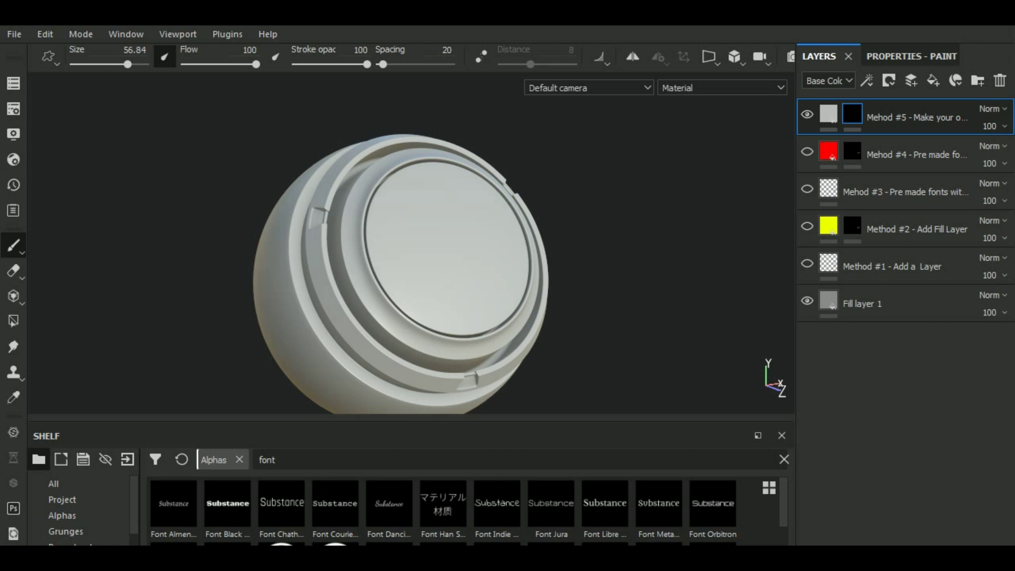
click(180, 560)
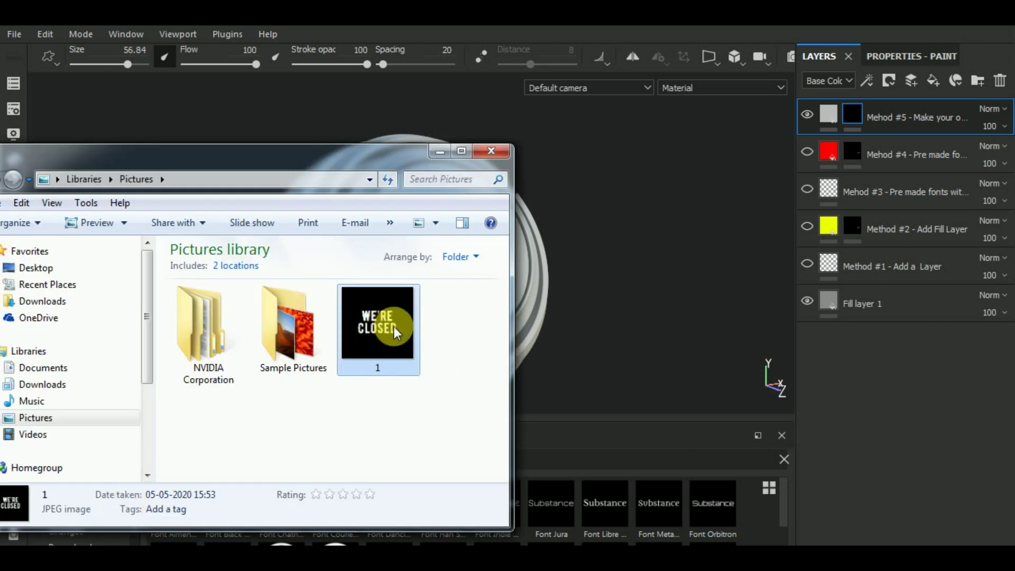
Step: Import 1.jpg into the shelf as an alpha for the current session
drag(394, 331, 649, 526)
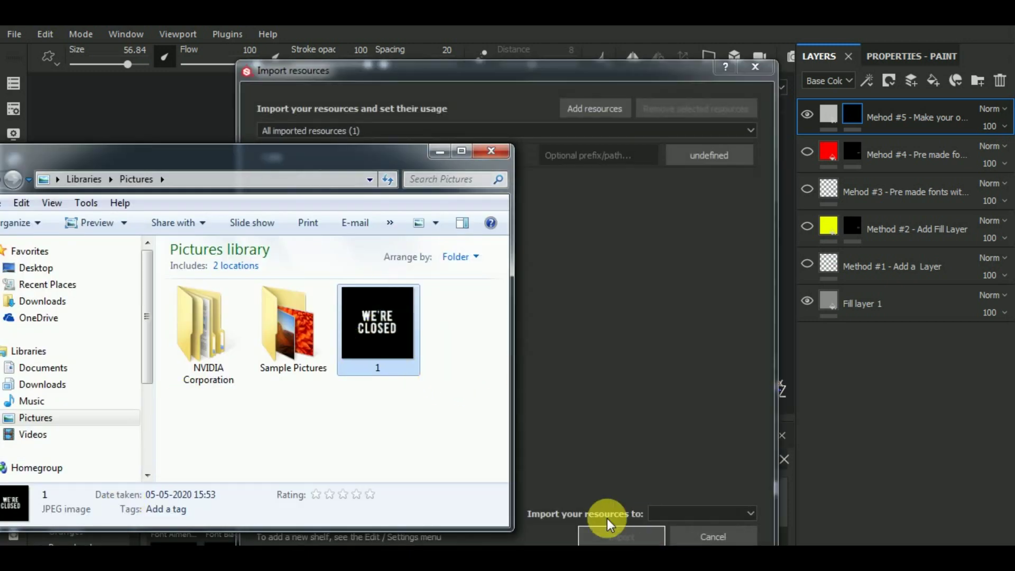
click(439, 151)
click(721, 160)
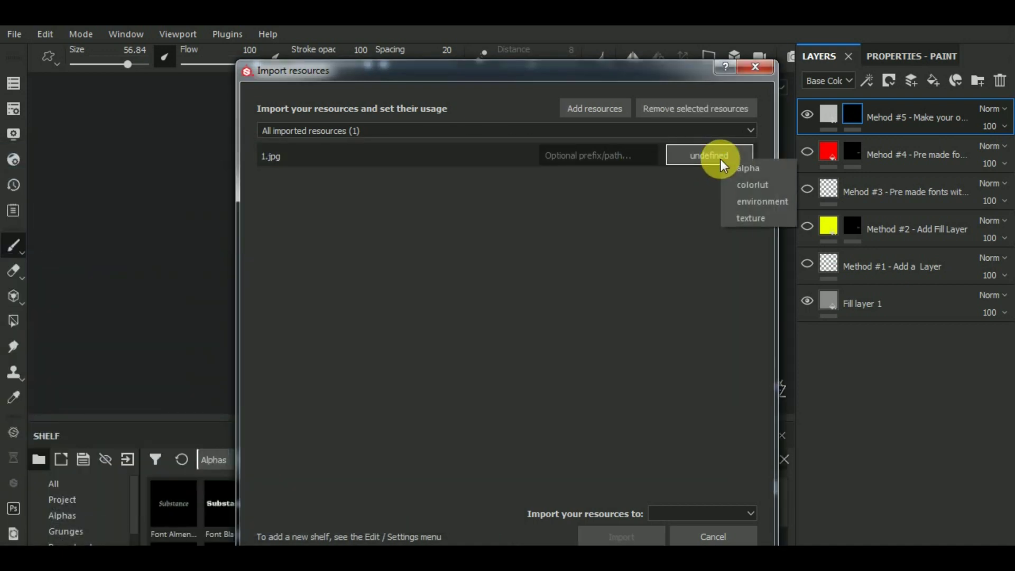
click(727, 170)
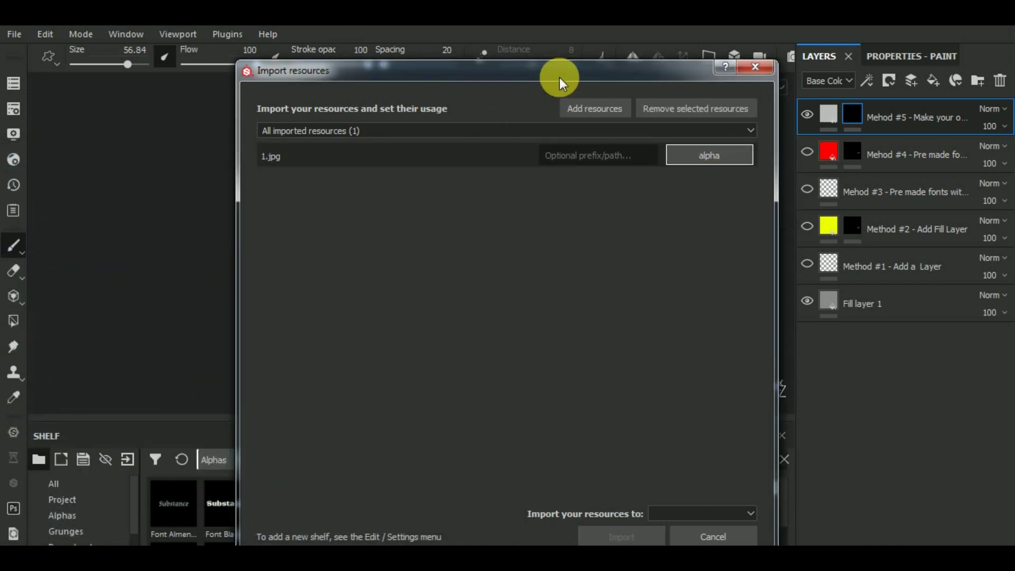
drag(573, 65, 564, 42)
click(727, 495)
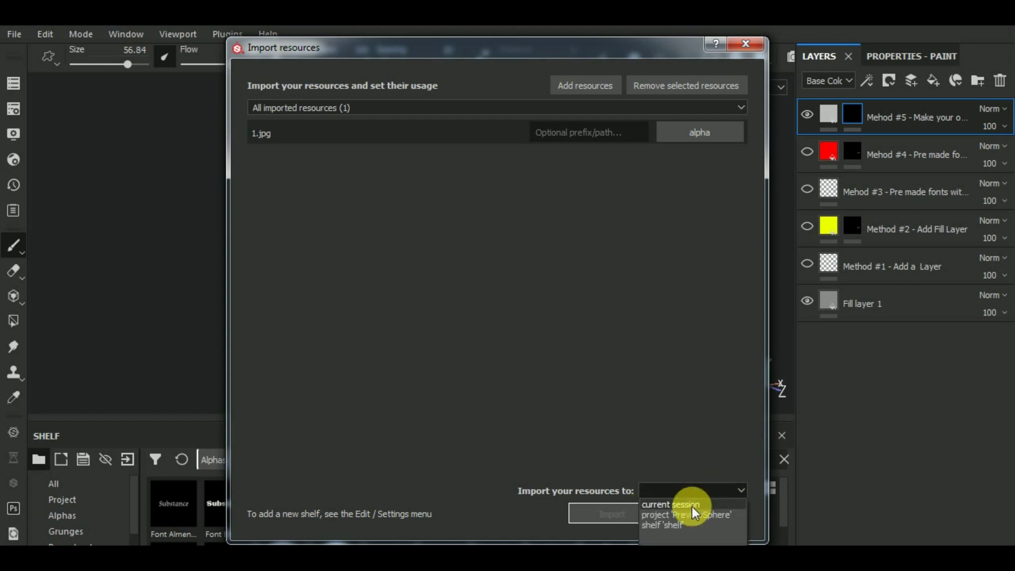
click(692, 506)
click(625, 511)
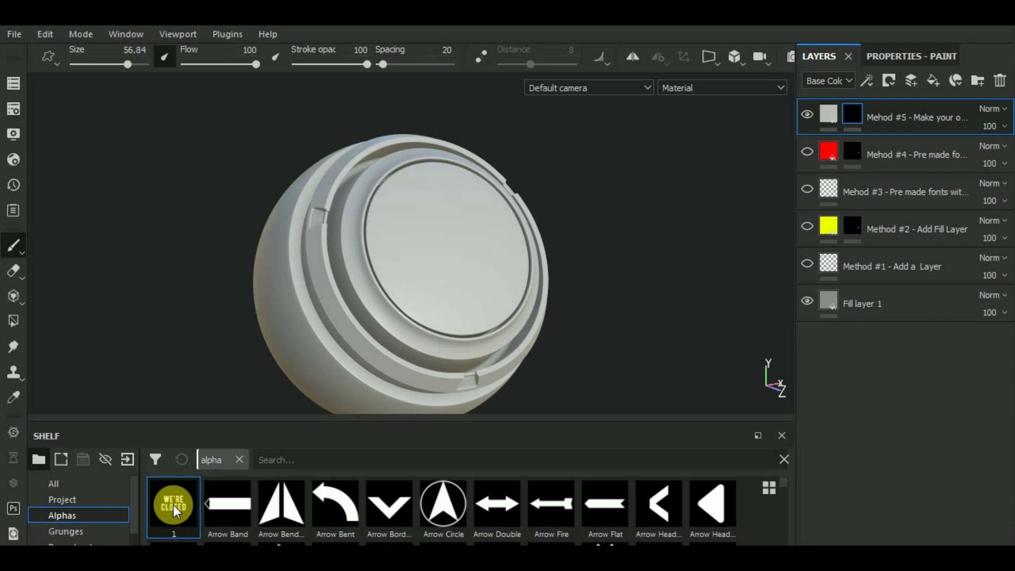
Step: Load the WE'RE CLOSED alpha onto the brush, stamp it on the lid, and select the top fill layer
drag(173, 505, 619, 114)
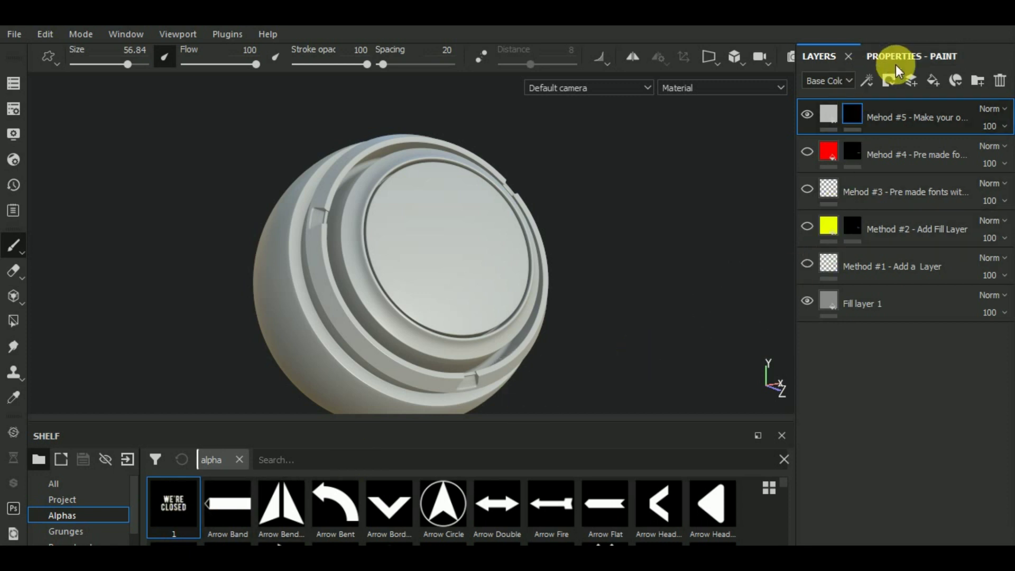
alt+drag(657, 251, 579, 297)
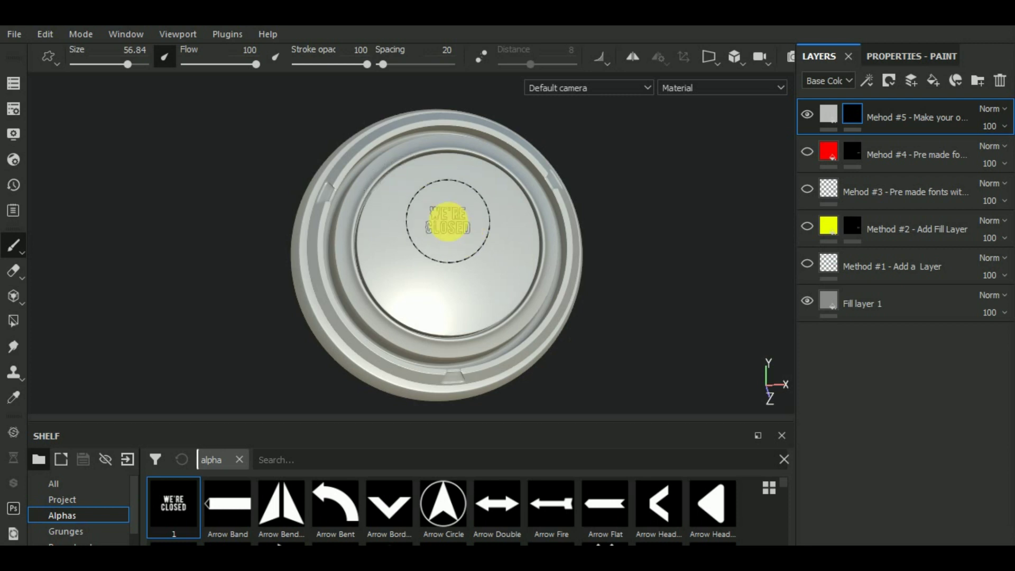
click(448, 221)
mouse_move(662, 320)
alt+mouse_down()
mouse_move(682, 346)
mouse_move(509, 249)
alt+mouse_up()
scroll(509, 251, up, 3)
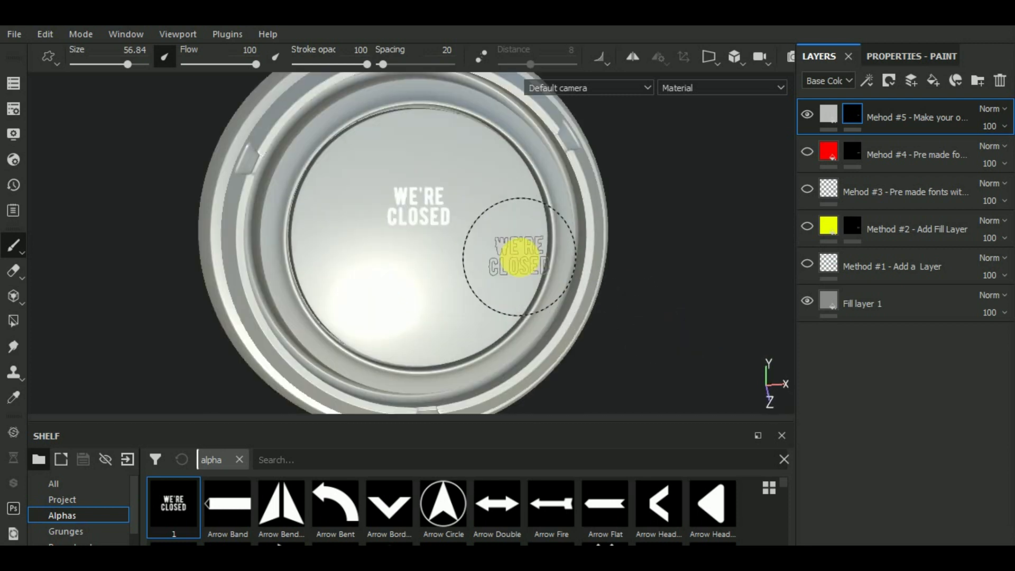
click(828, 115)
Step: Set the fill layer's base colour to orange
click(899, 58)
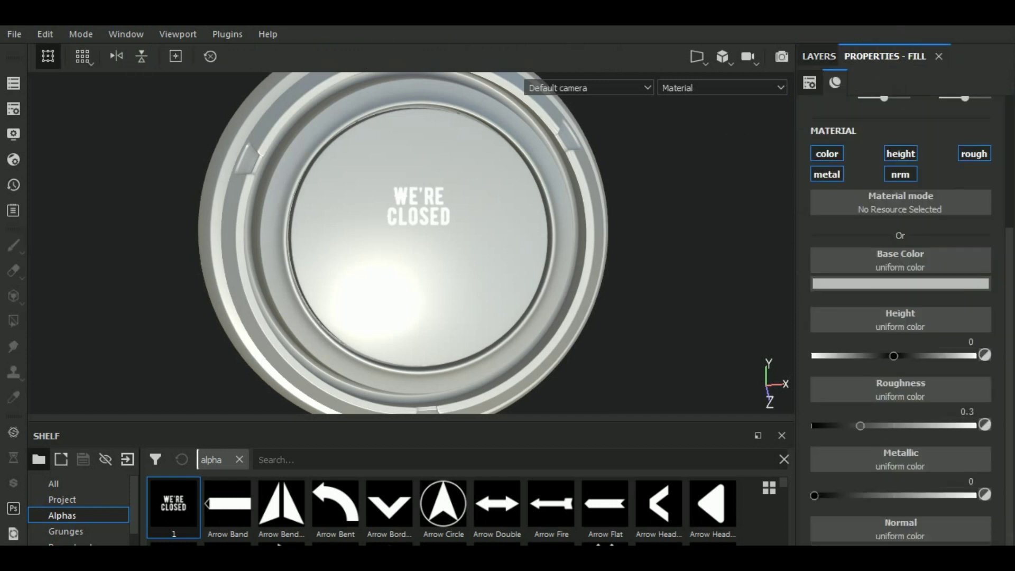
click(841, 282)
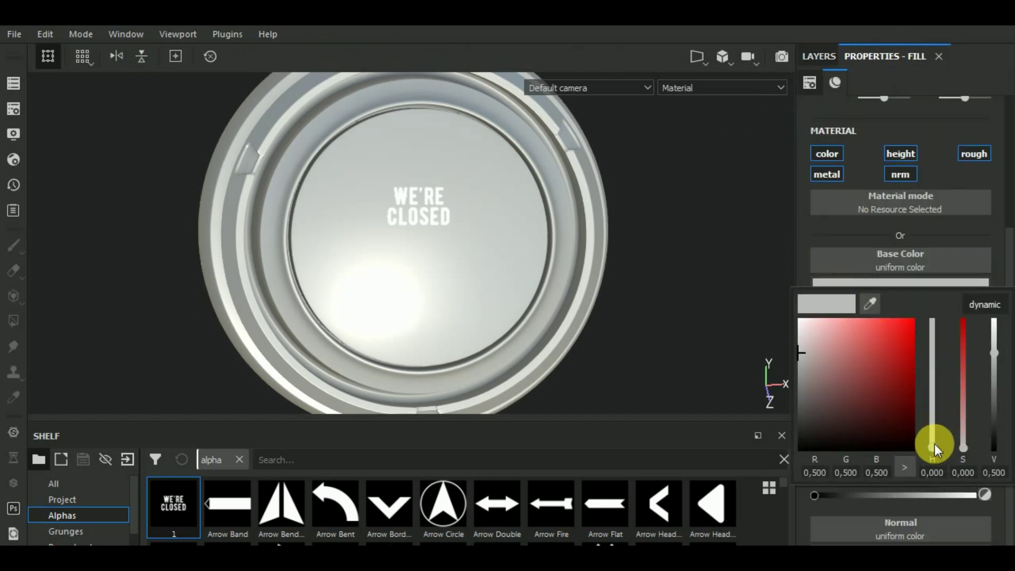
drag(934, 443, 920, 334)
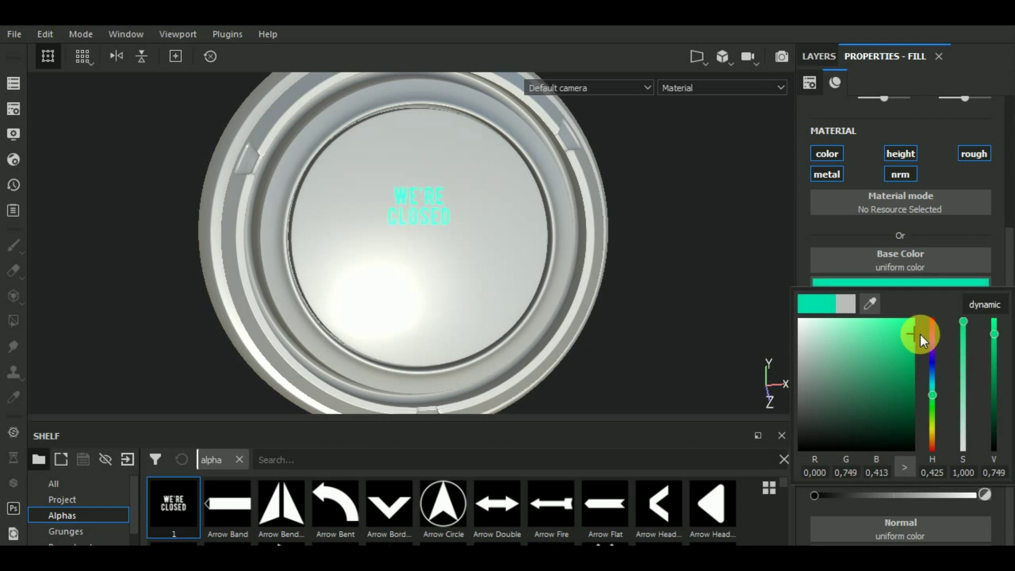
click(928, 362)
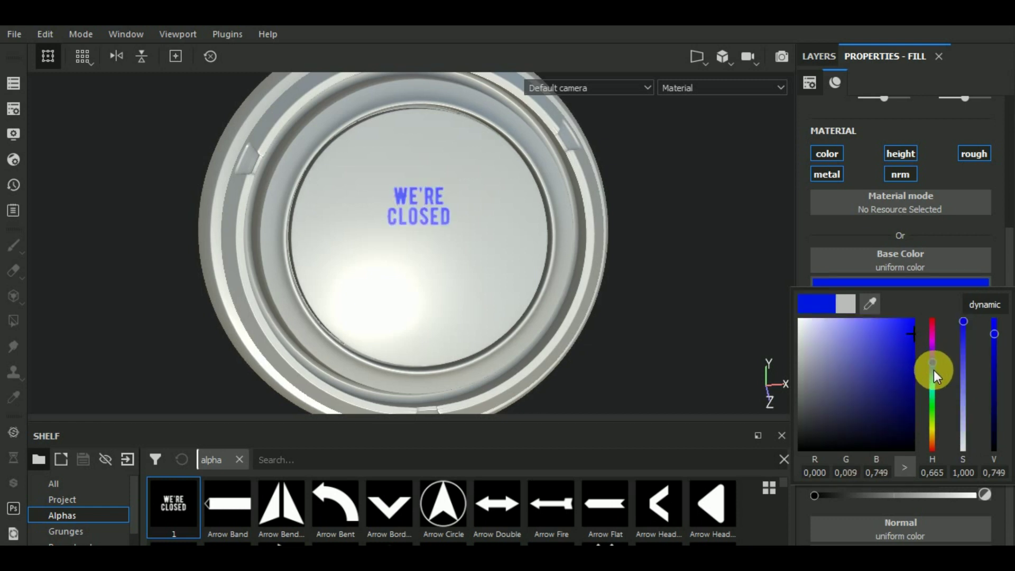
click(932, 438)
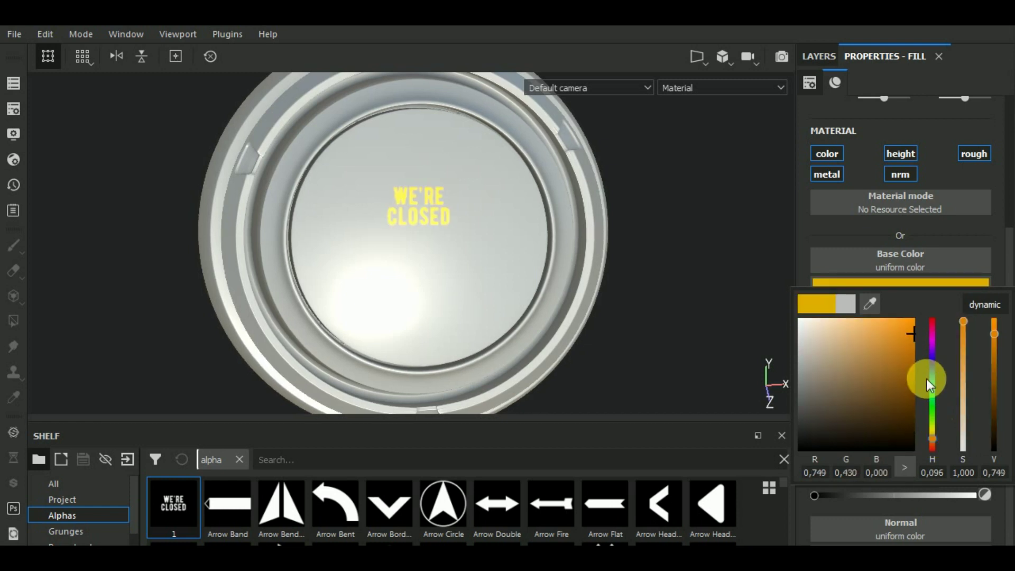
click(933, 444)
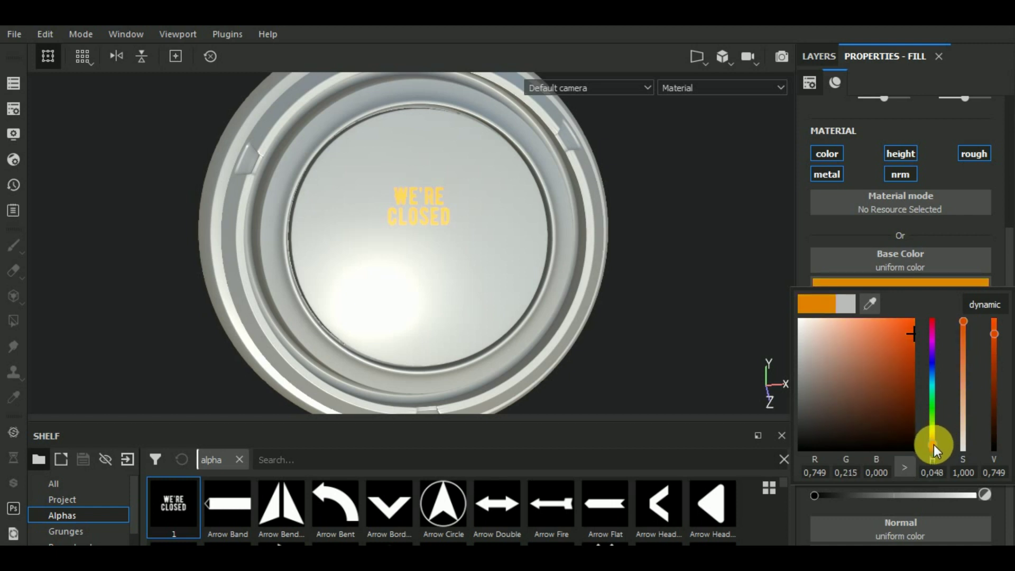
click(933, 442)
click(933, 443)
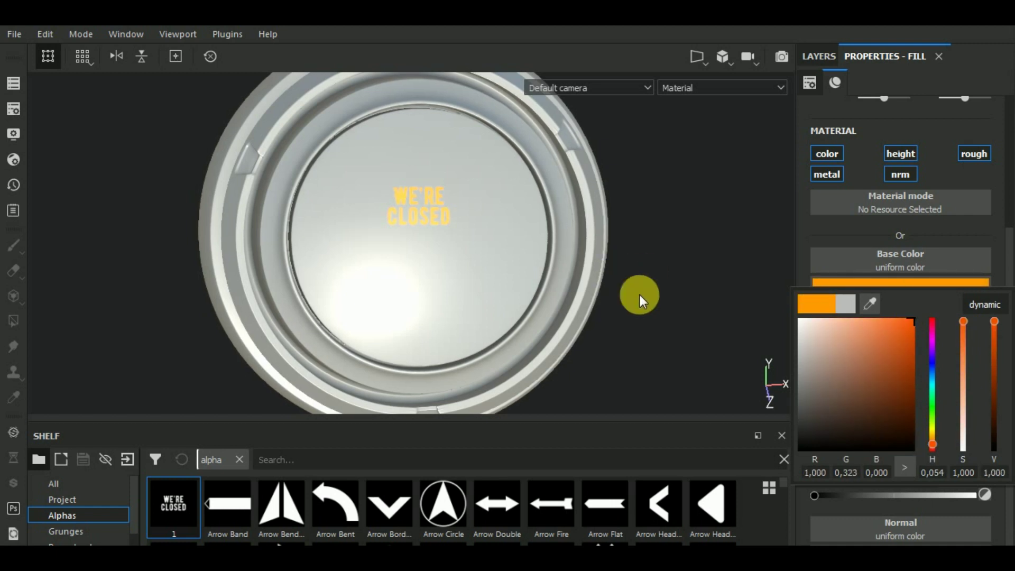
Step: Give the fill height 0.6522, metallic 0.3816, roughness 0.1498, and disable its normal channel
mouse_move(639, 293)
alt+mouse_down()
mouse_move(703, 280)
mouse_move(693, 277)
alt+mouse_up()
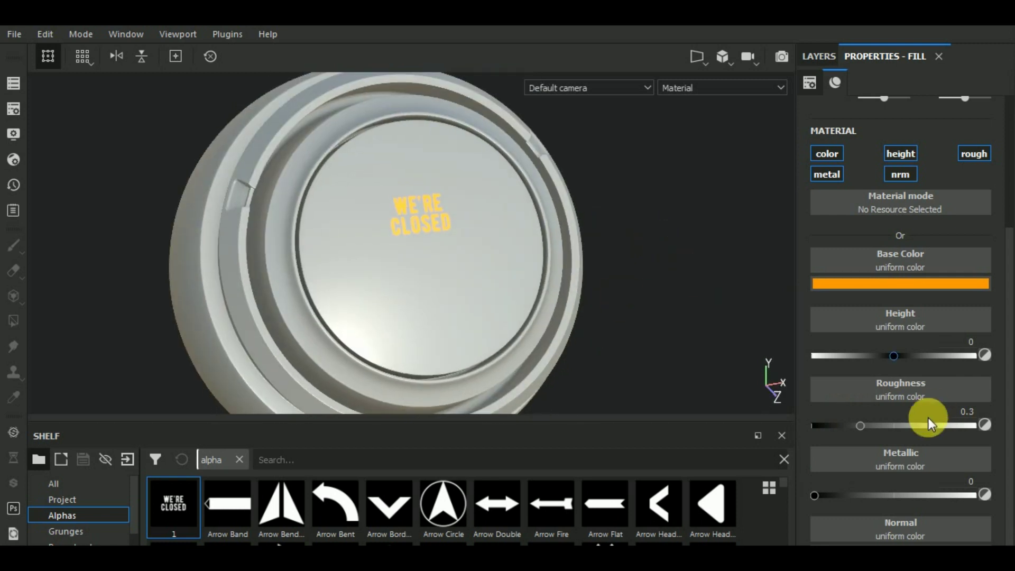
drag(933, 353, 947, 352)
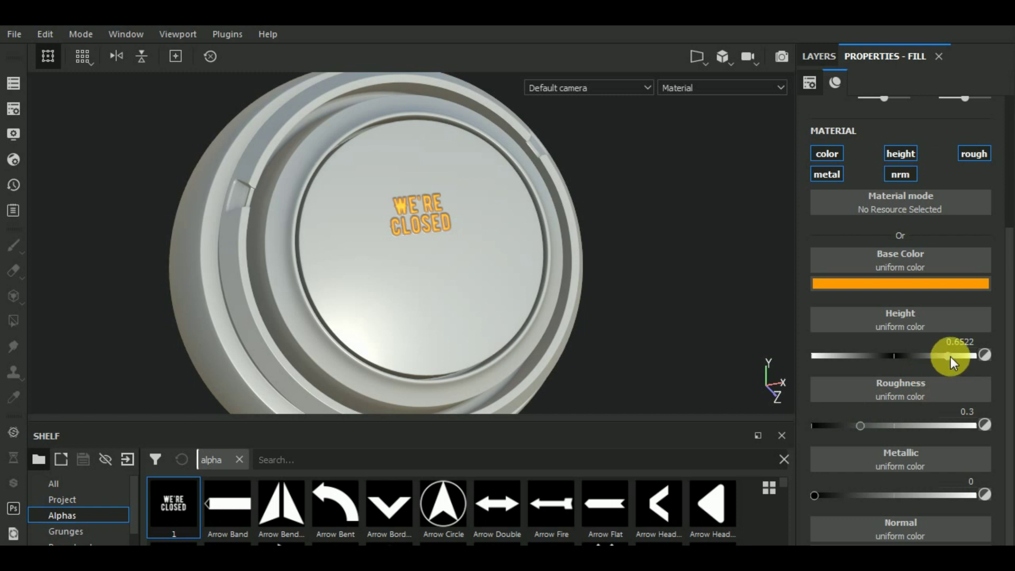
drag(817, 494, 883, 494)
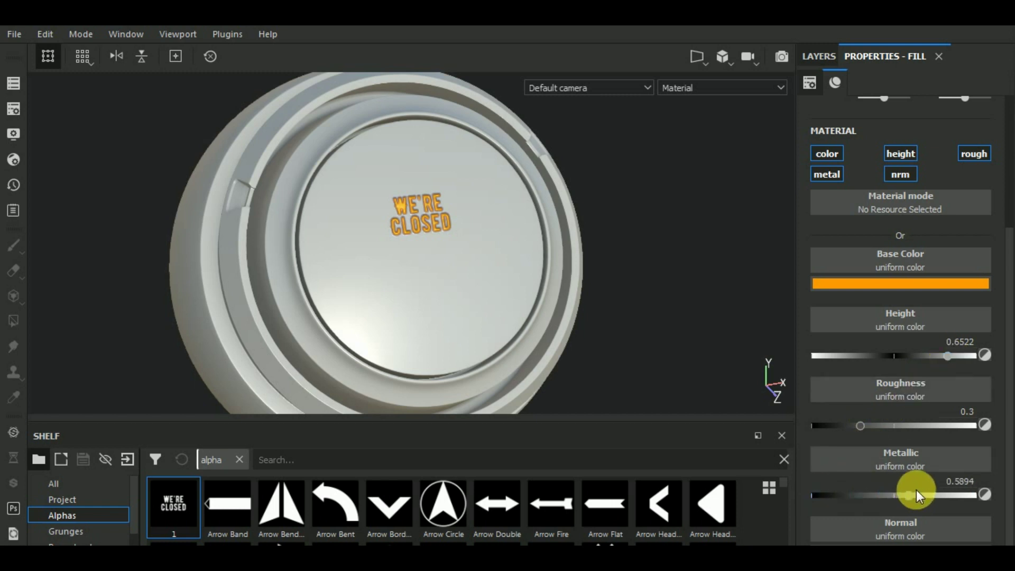
mouse_move(855, 424)
mouse_down()
mouse_move(925, 424)
mouse_move(837, 424)
mouse_up()
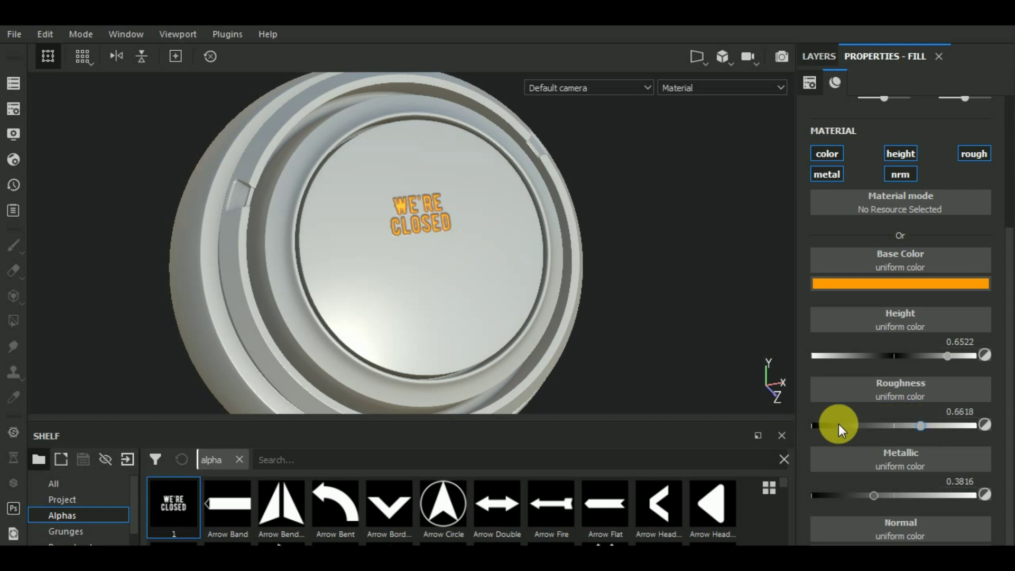
alt+drag(713, 373, 434, 262)
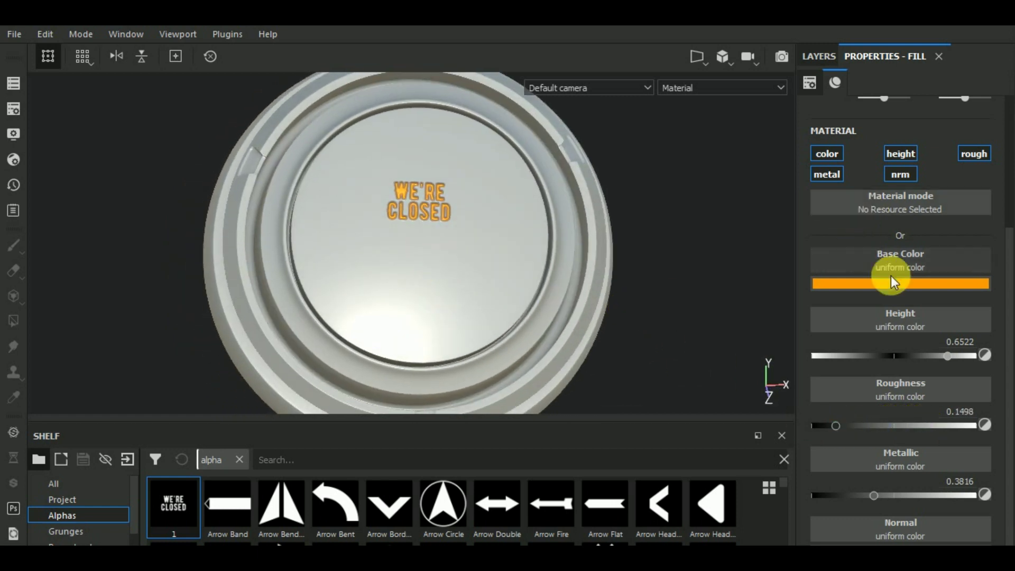
click(901, 175)
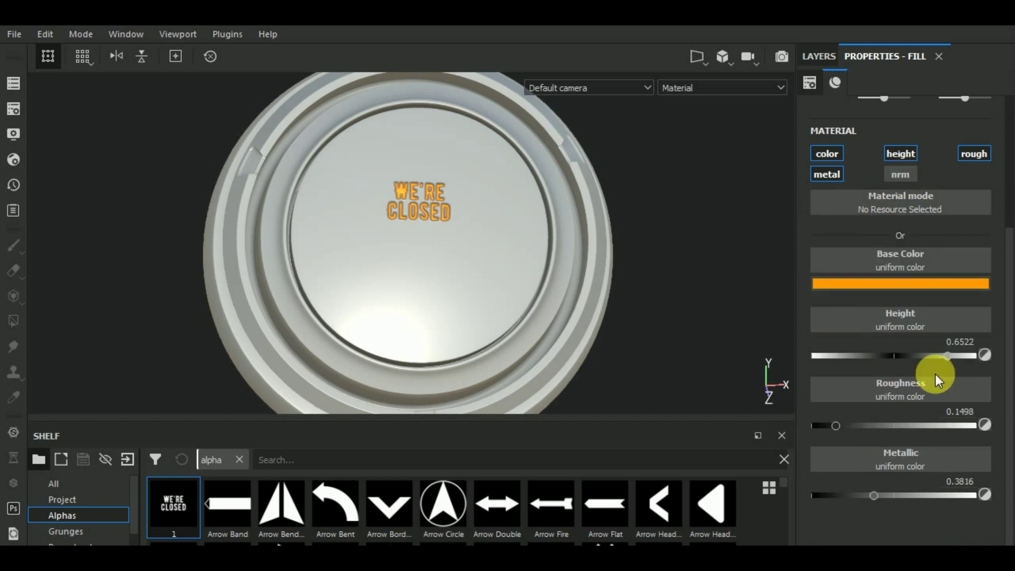
click(818, 56)
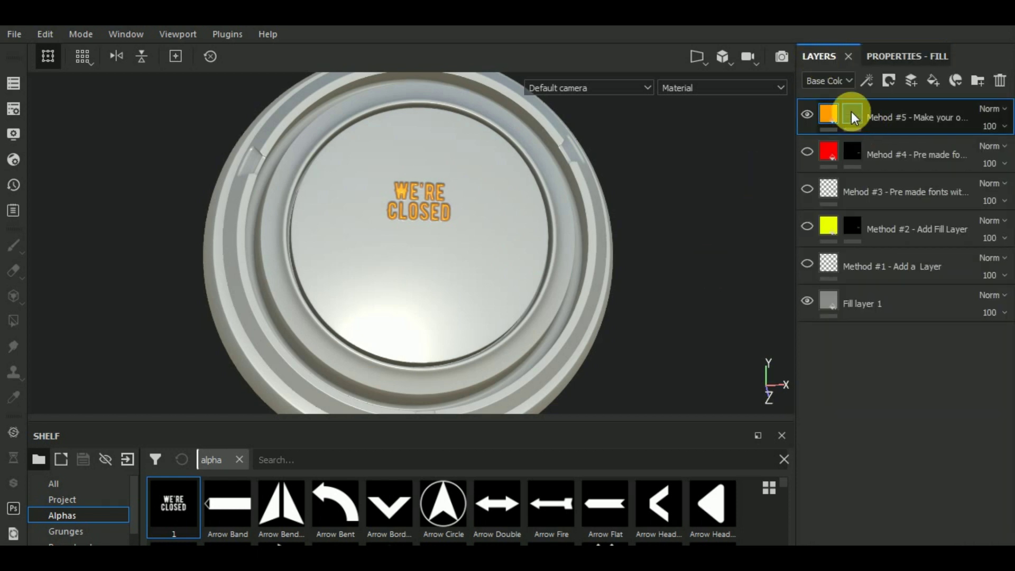
Step: Test a brush Size Jitter of 44 with a painted stroke on the mask, then undo it
click(850, 114)
click(895, 53)
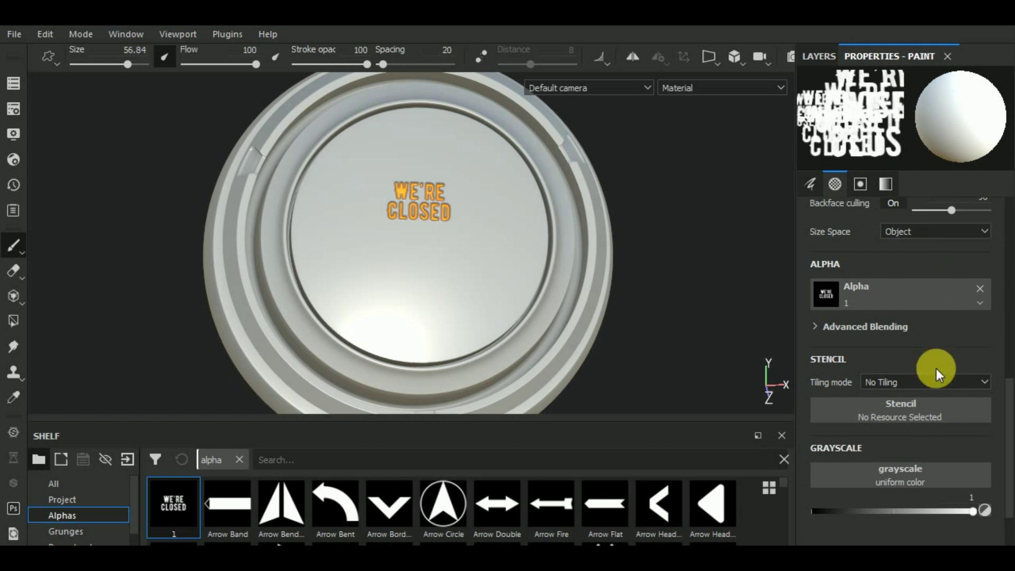
scroll(936, 369, down, 2)
scroll(936, 369, up, 2)
scroll(936, 369, up, 2)
scroll(937, 368, up, 2)
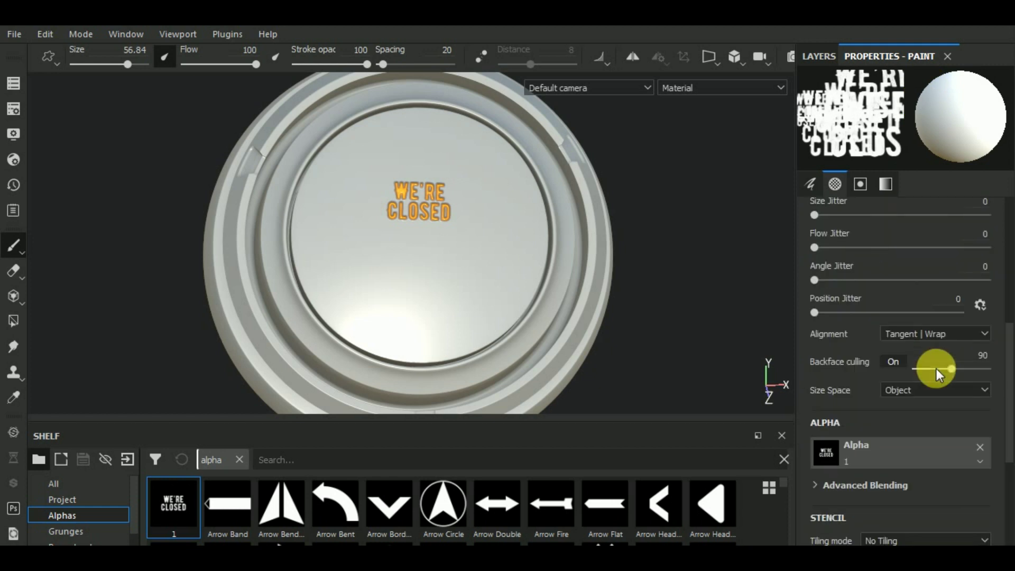
scroll(932, 364, up, 2)
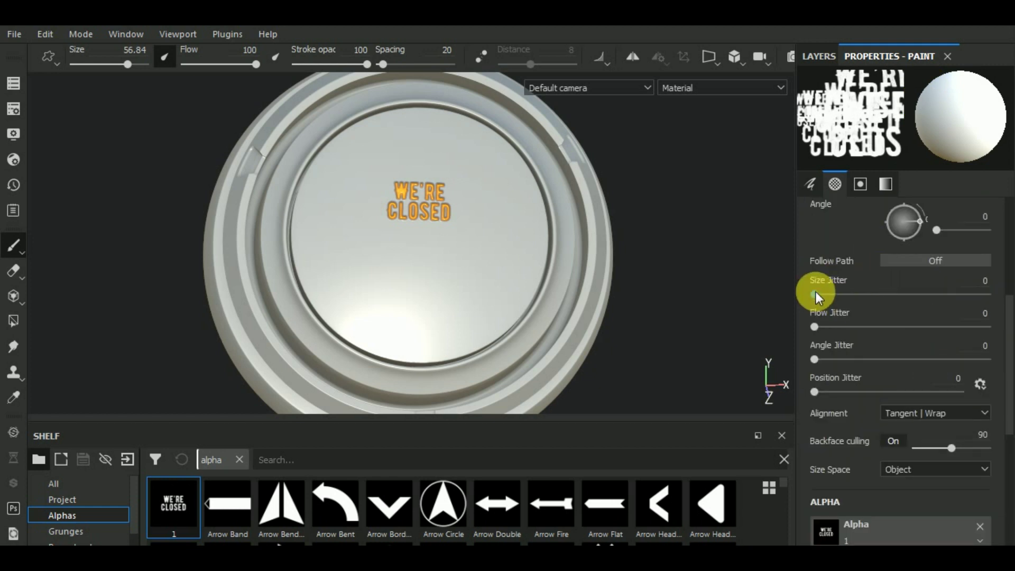
drag(816, 292, 890, 290)
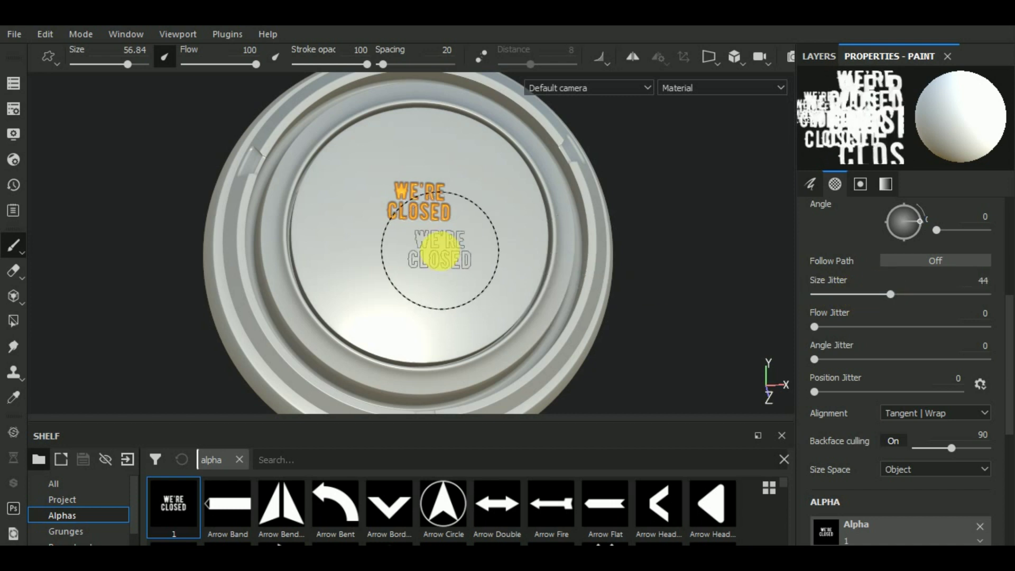
mouse_move(359, 247)
mouse_down()
mouse_move(495, 286)
mouse_move(465, 179)
mouse_up()
key(ctrl+z)
Step: Reset Size Jitter to 0 and set Stamps Blending to Normal under Advanced blending
click(886, 292)
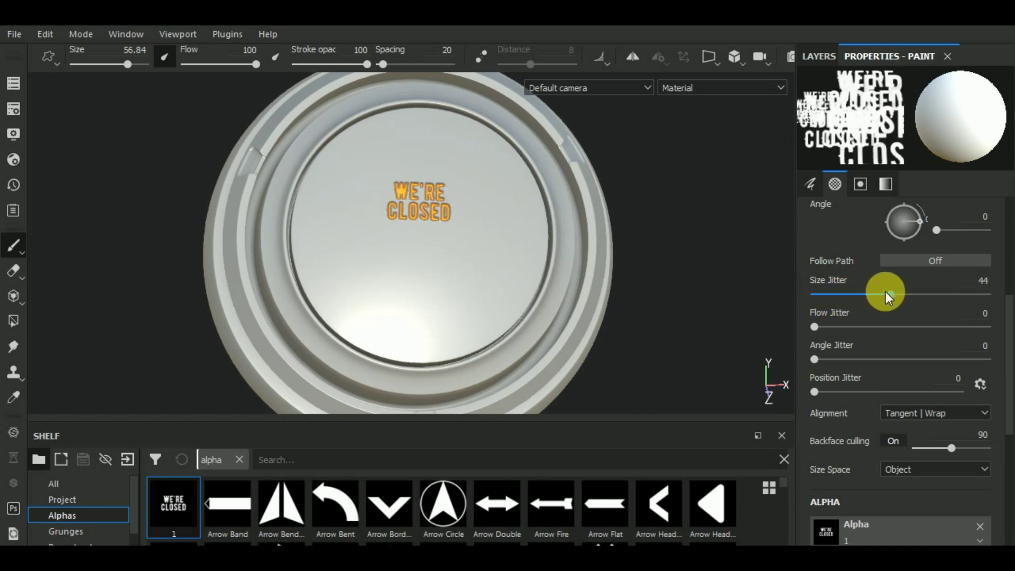
drag(886, 291, 820, 292)
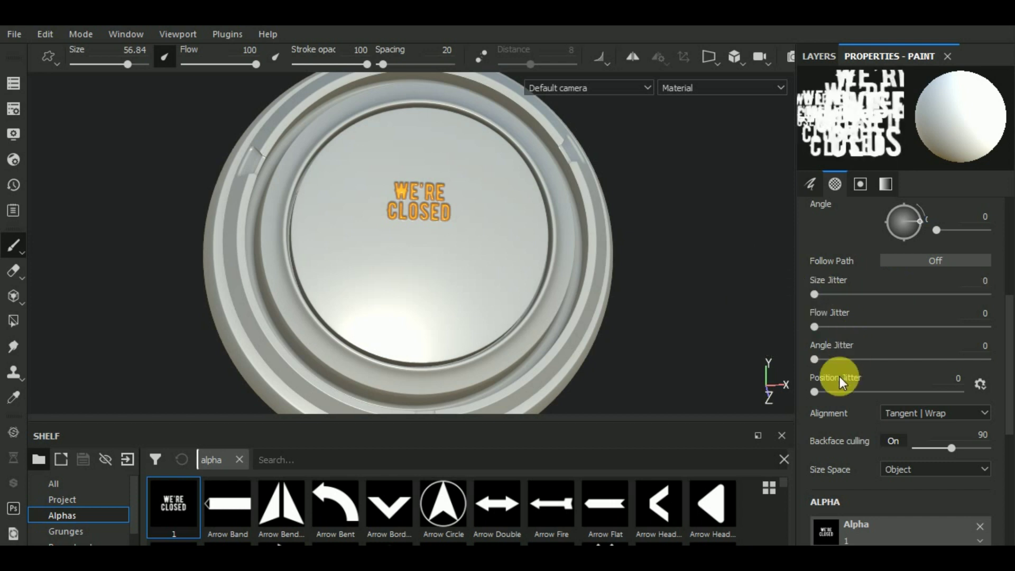
scroll(866, 417, down, 2)
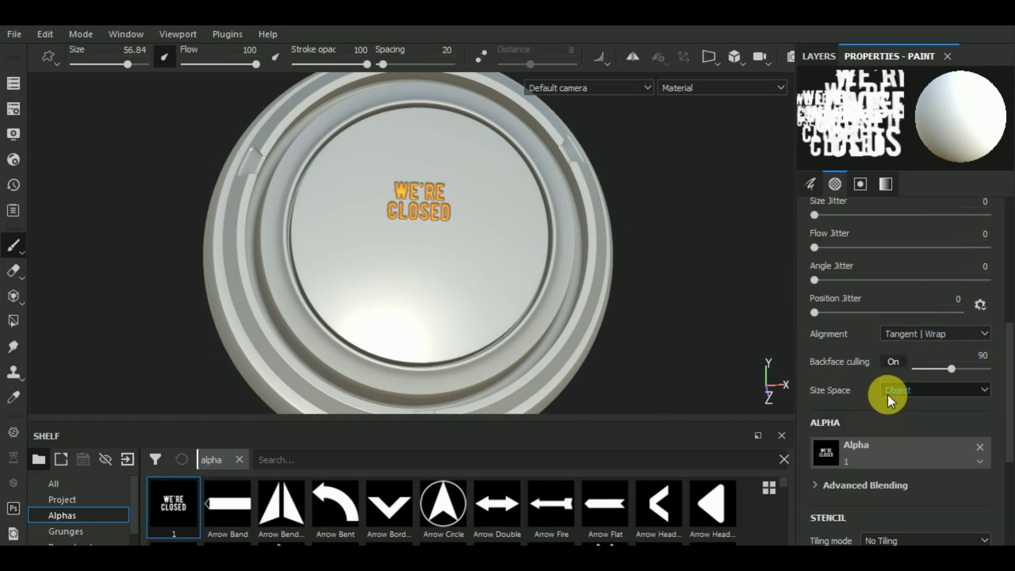
scroll(896, 417, down, 2)
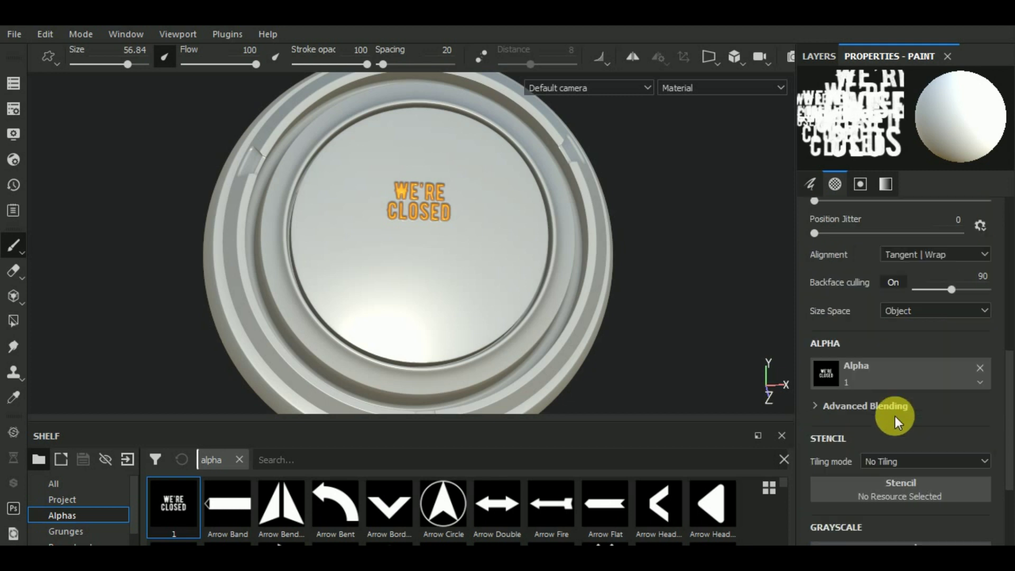
click(816, 407)
scroll(934, 413, down, 4)
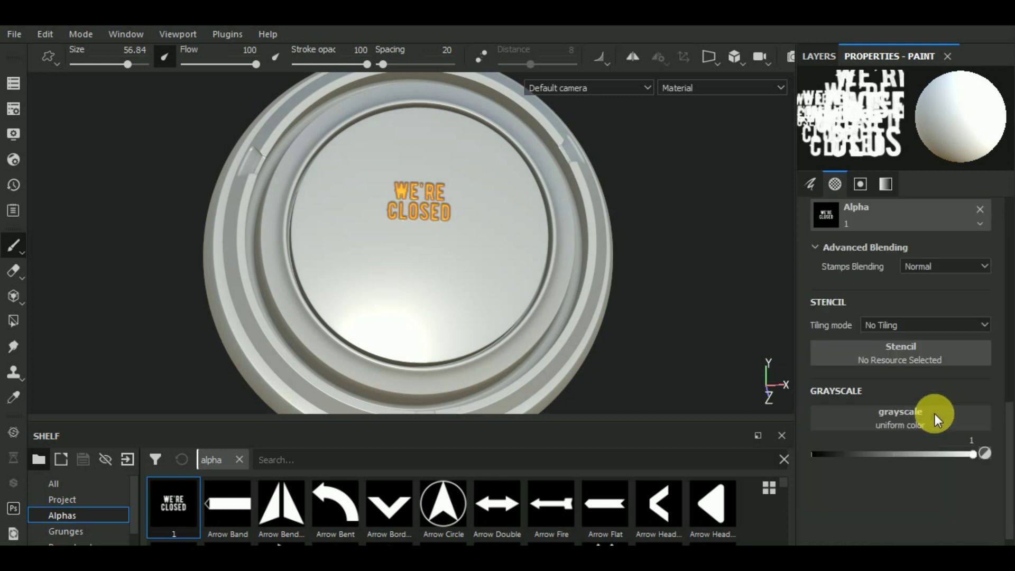
click(943, 262)
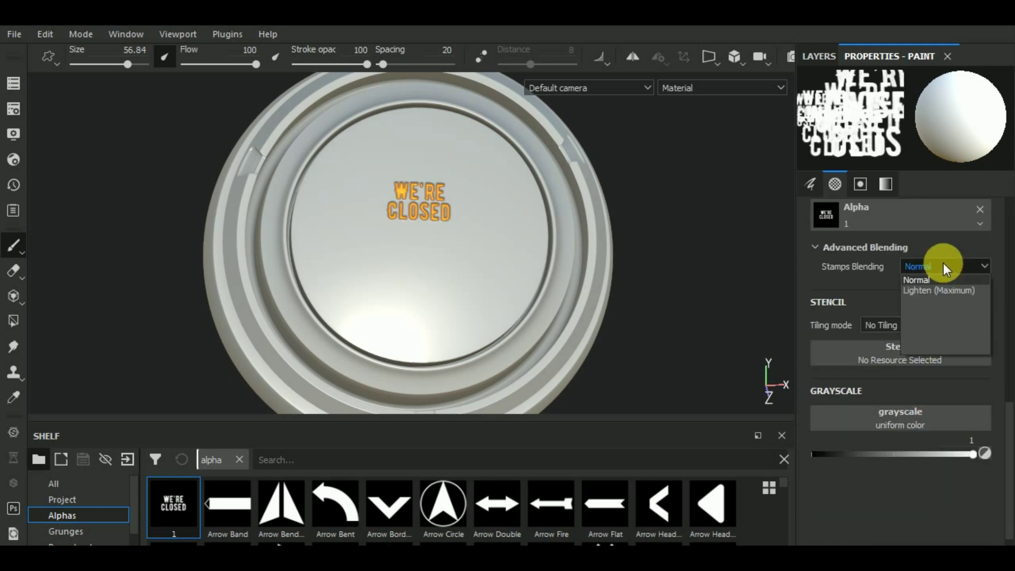
scroll(867, 300, up, 4)
scroll(868, 305, up, 6)
scroll(868, 305, up, 2)
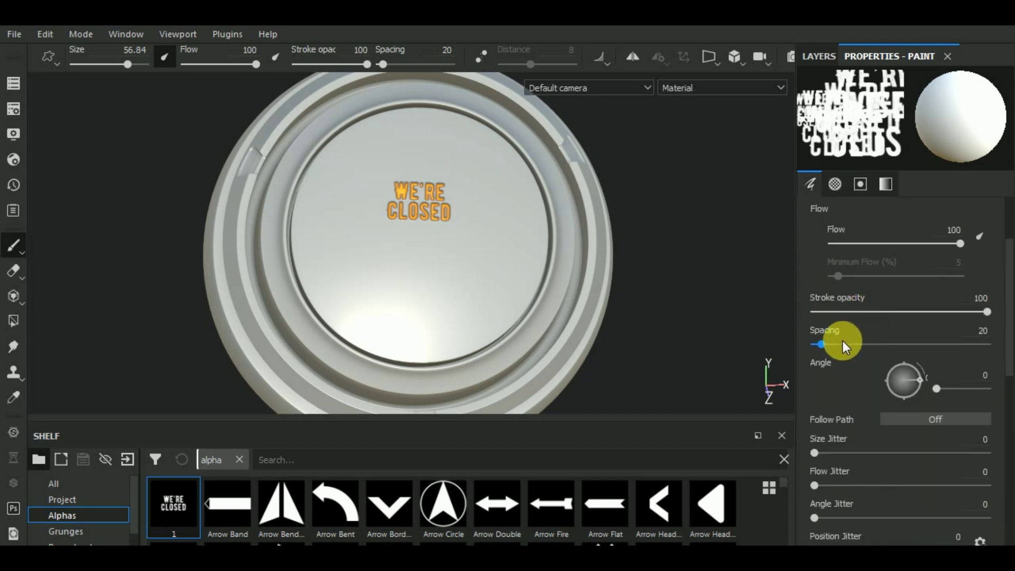
Step: Raise brush Spacing to 114 and test it with a stamp that is then undone
click(861, 343)
click(425, 257)
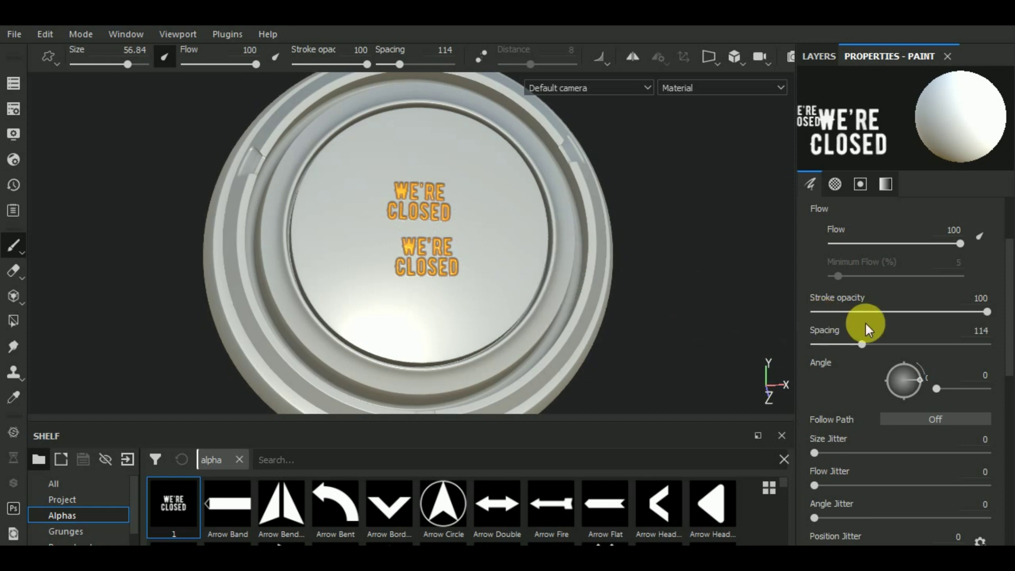
key(ctrl+z)
Step: Lower brush Flow to 38, then restore it to 100
scroll(861, 321, up, 2)
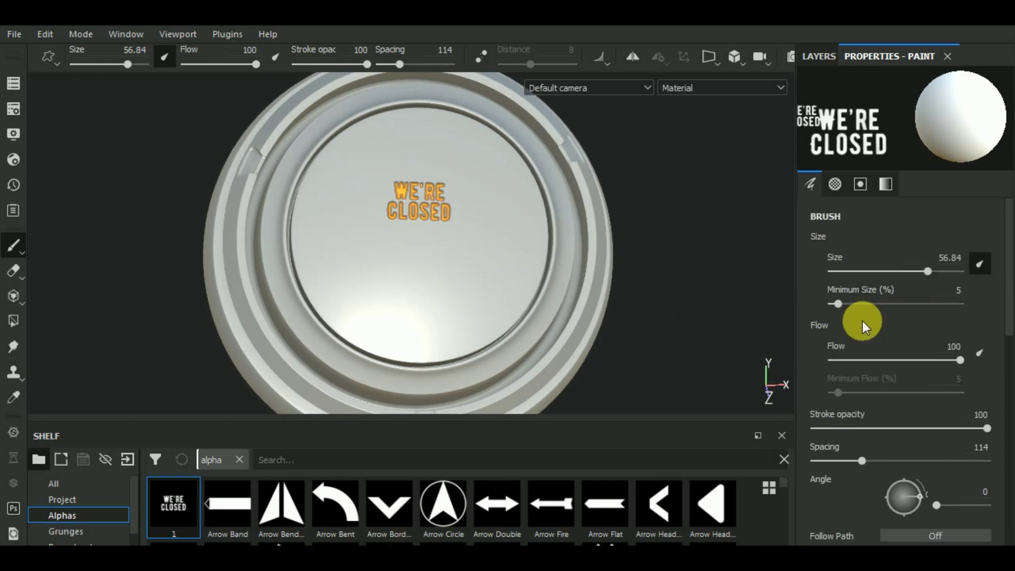
click(880, 360)
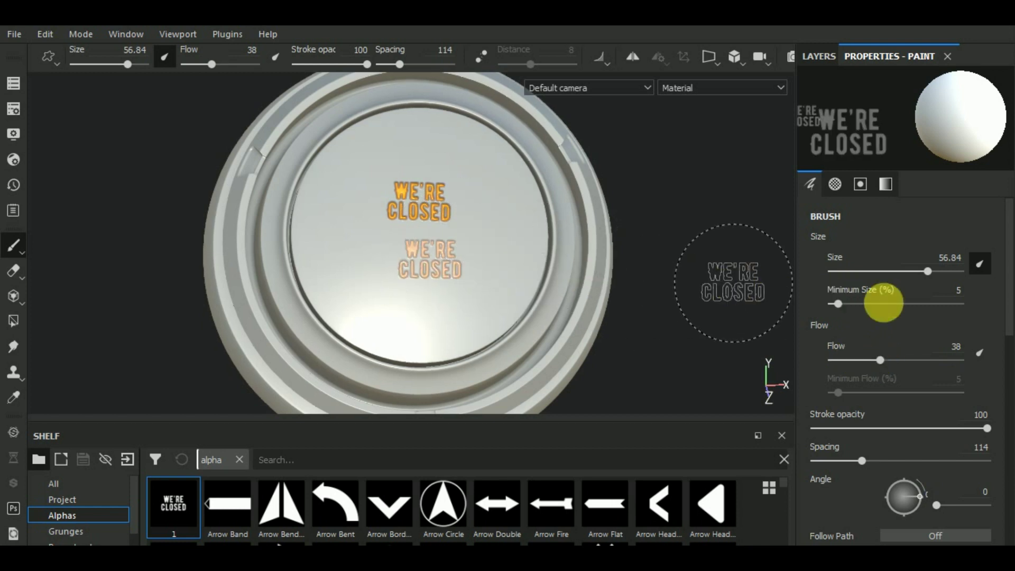
scroll(889, 395, down, 2)
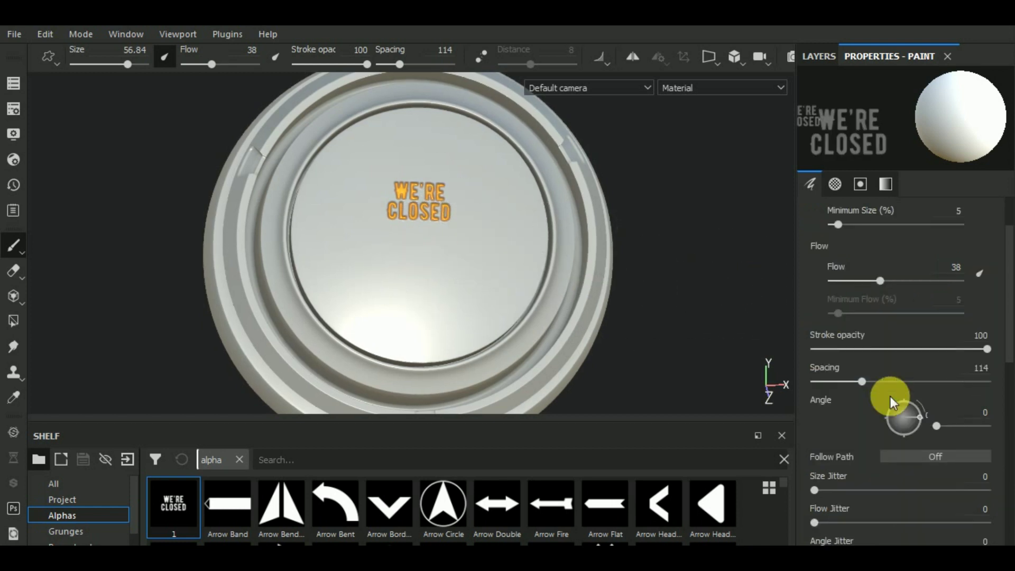
scroll(889, 395, down, 2)
scroll(853, 312, up, 2)
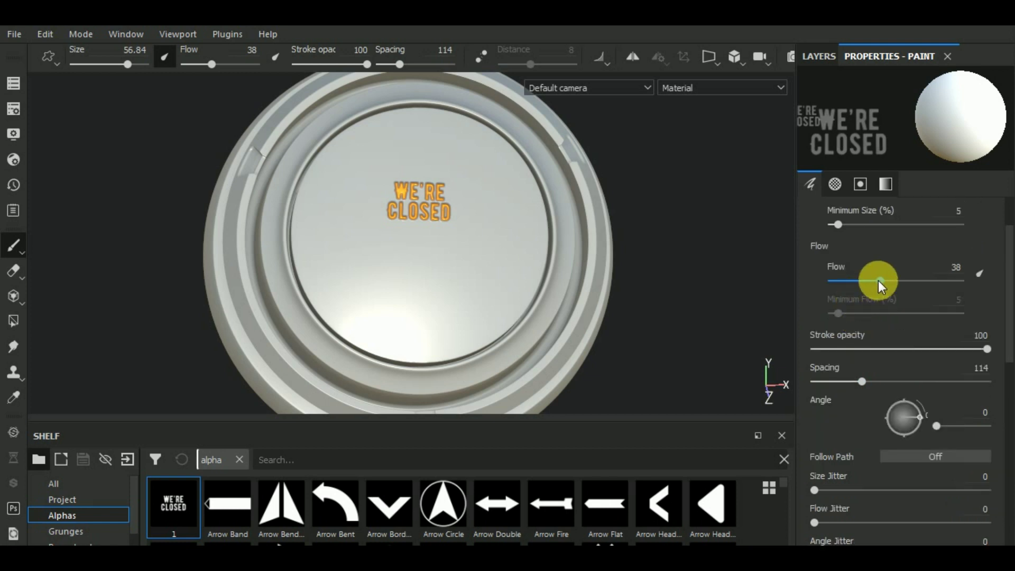
drag(877, 280, 959, 280)
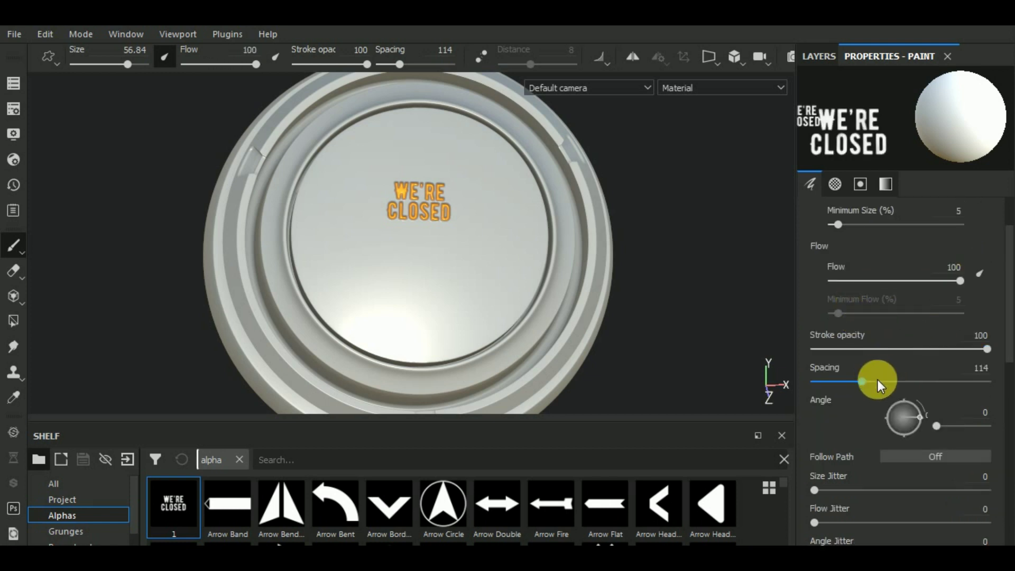
scroll(877, 379, down, 2)
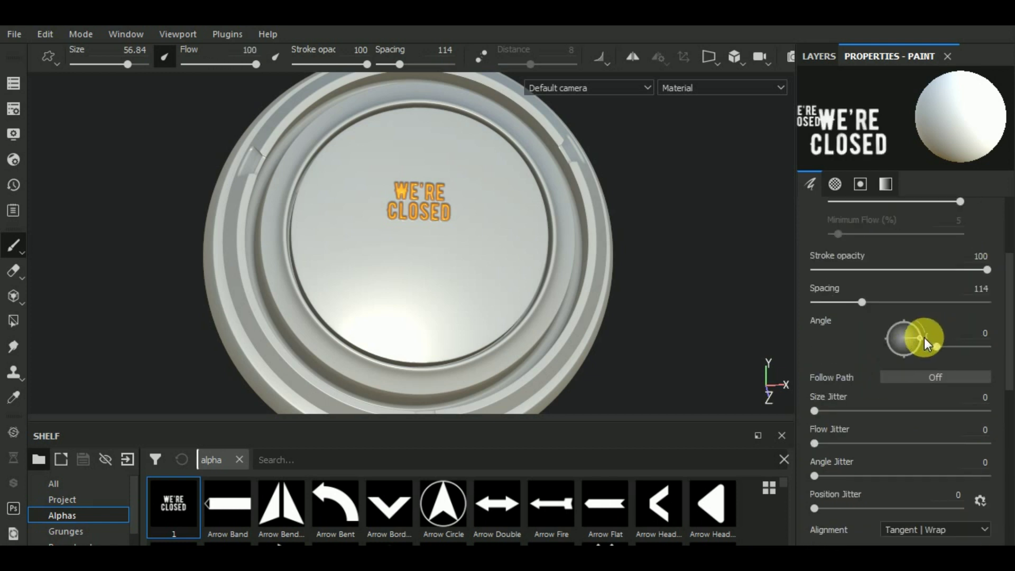
Step: Enable Follow Path, test rotated stamp strokes, lower Spacing to 42 and undo the test
click(920, 377)
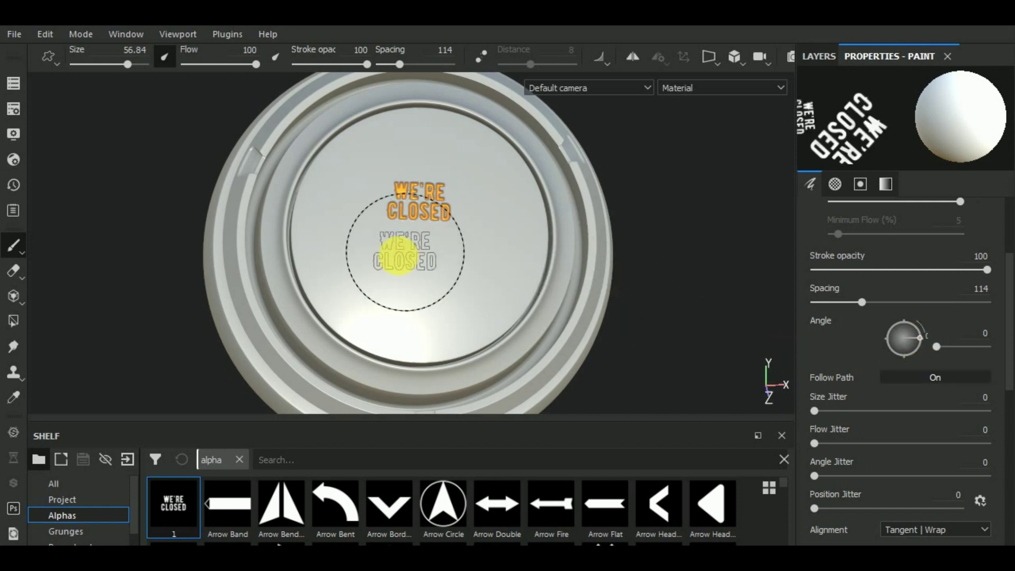
mouse_move(362, 254)
mouse_down()
mouse_move(449, 288)
mouse_move(484, 252)
mouse_up()
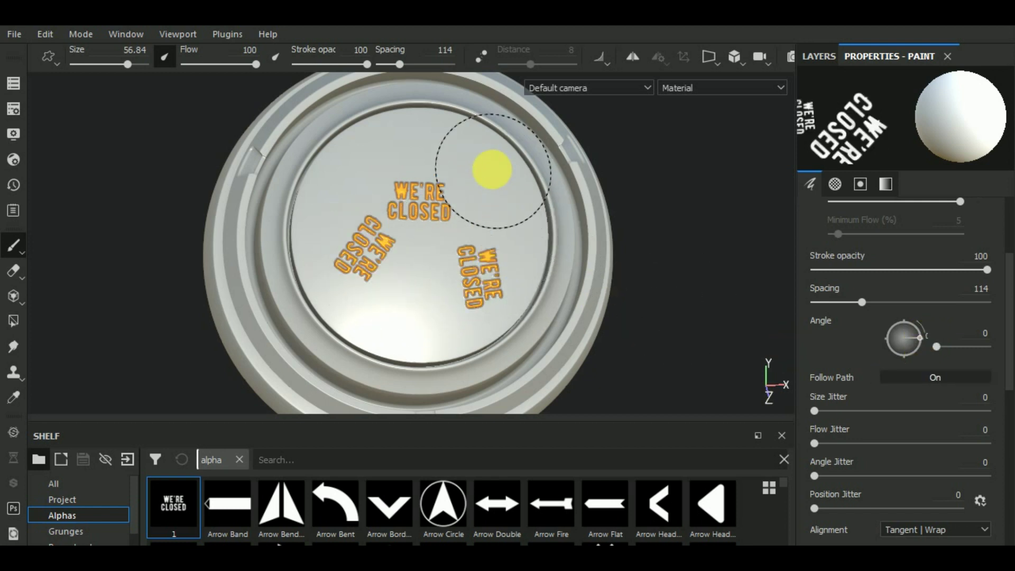
mouse_move(492, 169)
mouse_down()
mouse_move(403, 141)
mouse_move(340, 154)
mouse_up()
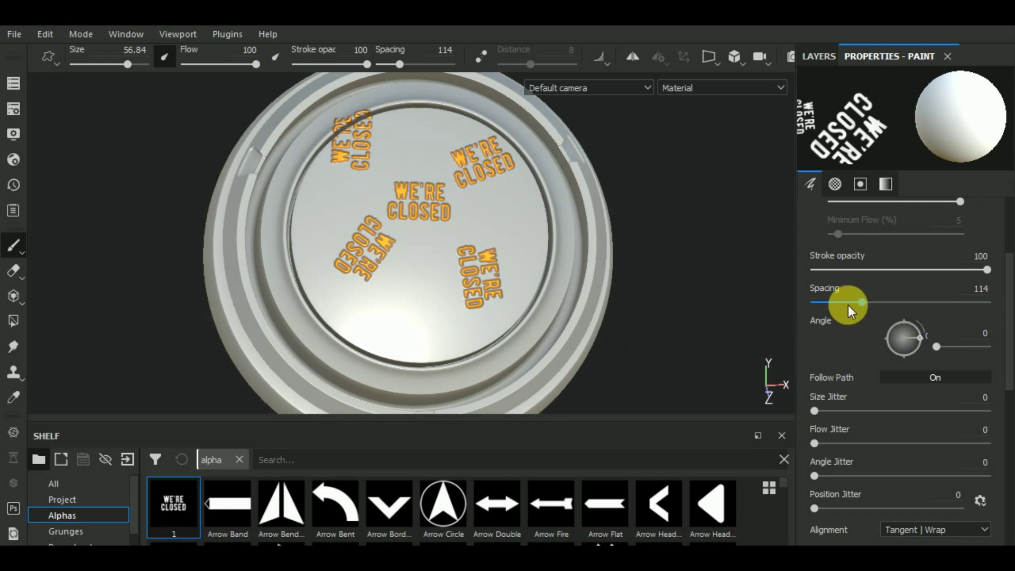
drag(847, 306, 830, 306)
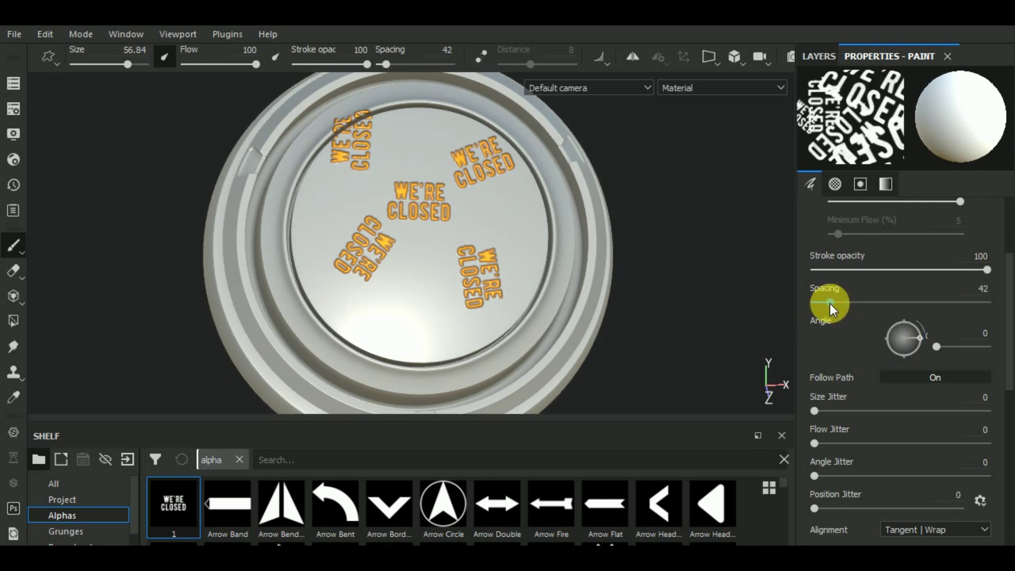
key(ctrl+z)
key(ctrl+z)
key(ctrl+z)
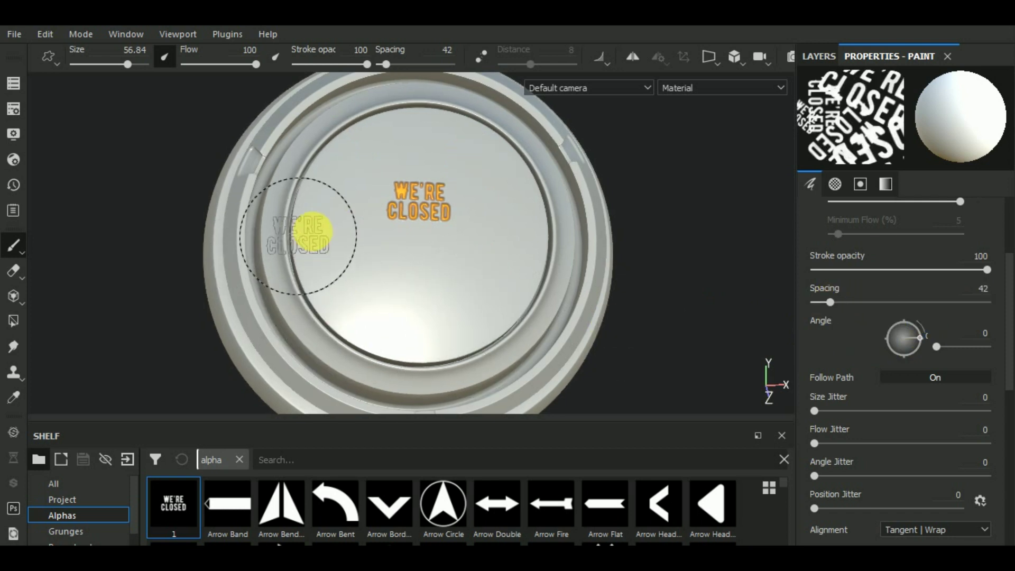
Step: Paint a curved trail of denser rotated stamps across the lid, undo it, and orbit the view
drag(335, 245, 485, 237)
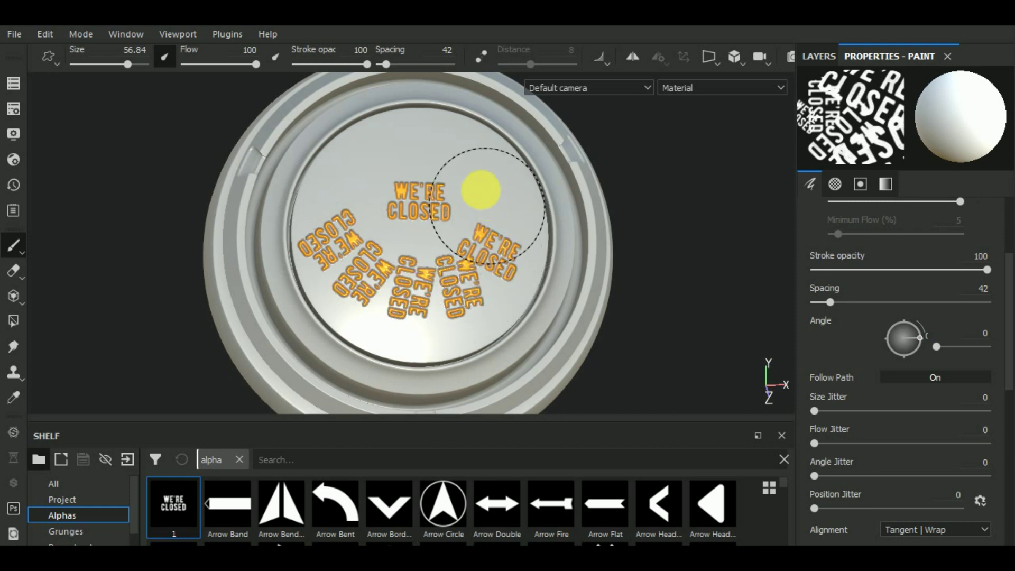
drag(481, 190, 421, 163)
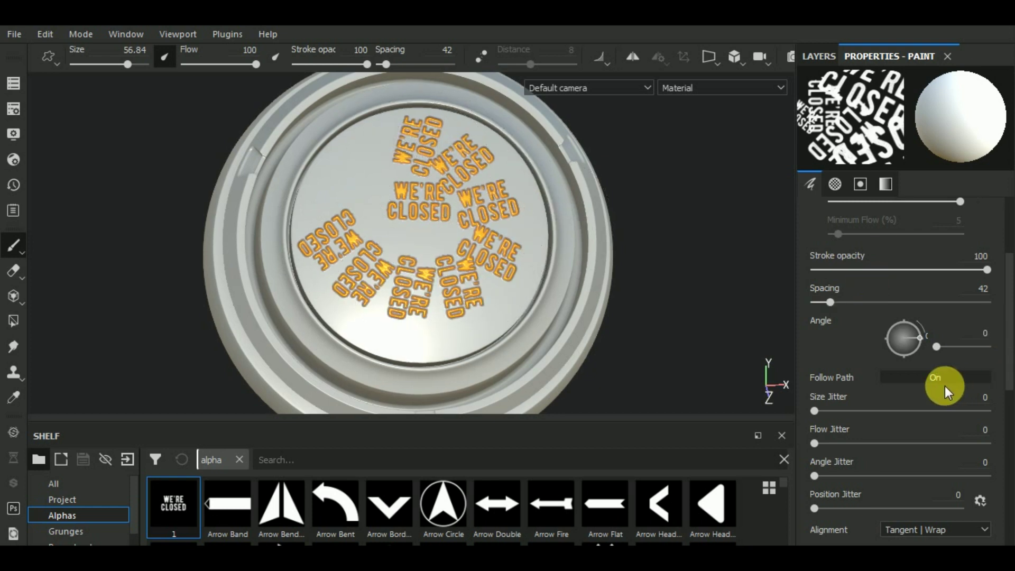
key(ctrl+z)
scroll(854, 412, up, 3)
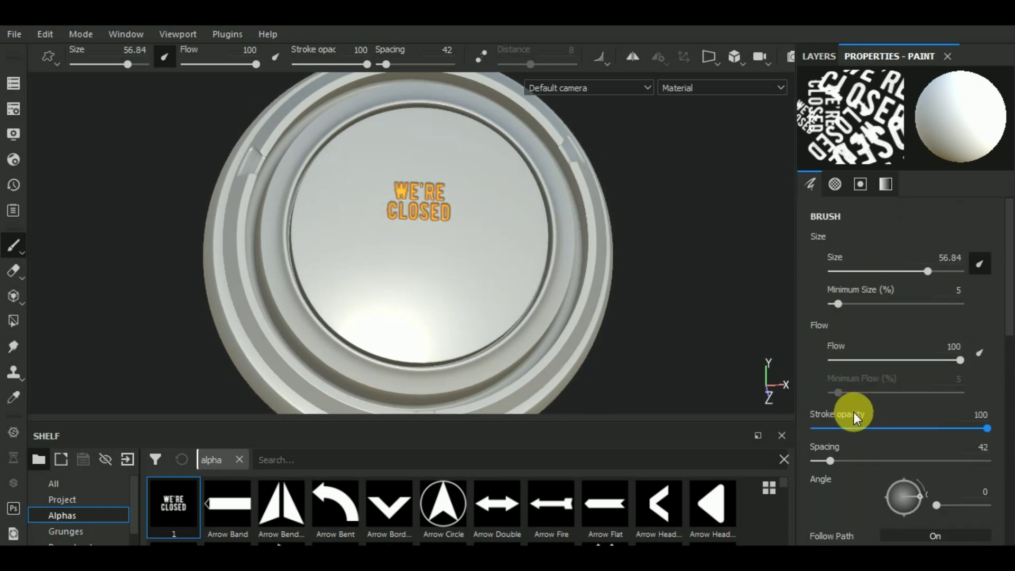
alt+drag(631, 324, 759, 309)
scroll(639, 317, down, 3)
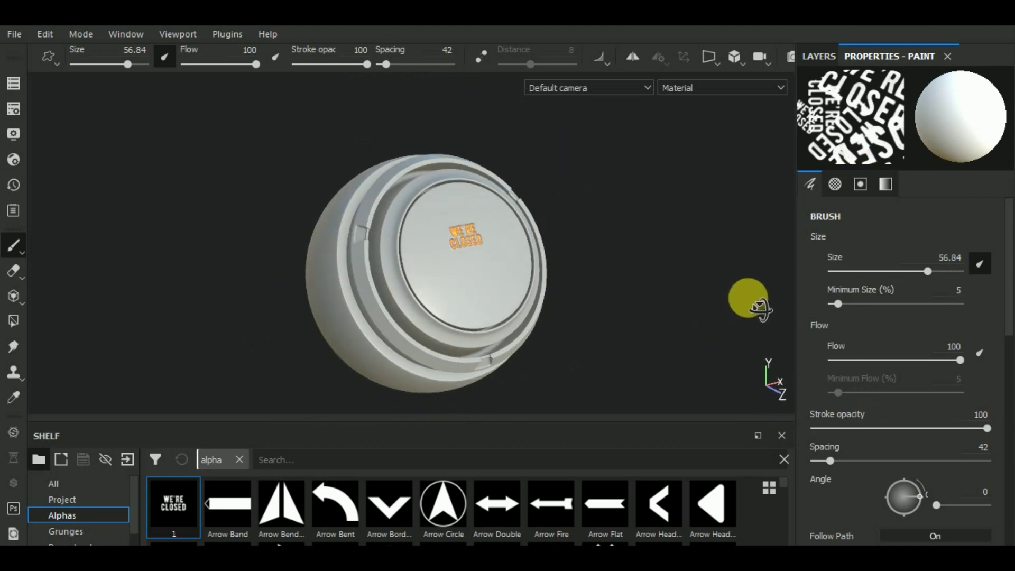